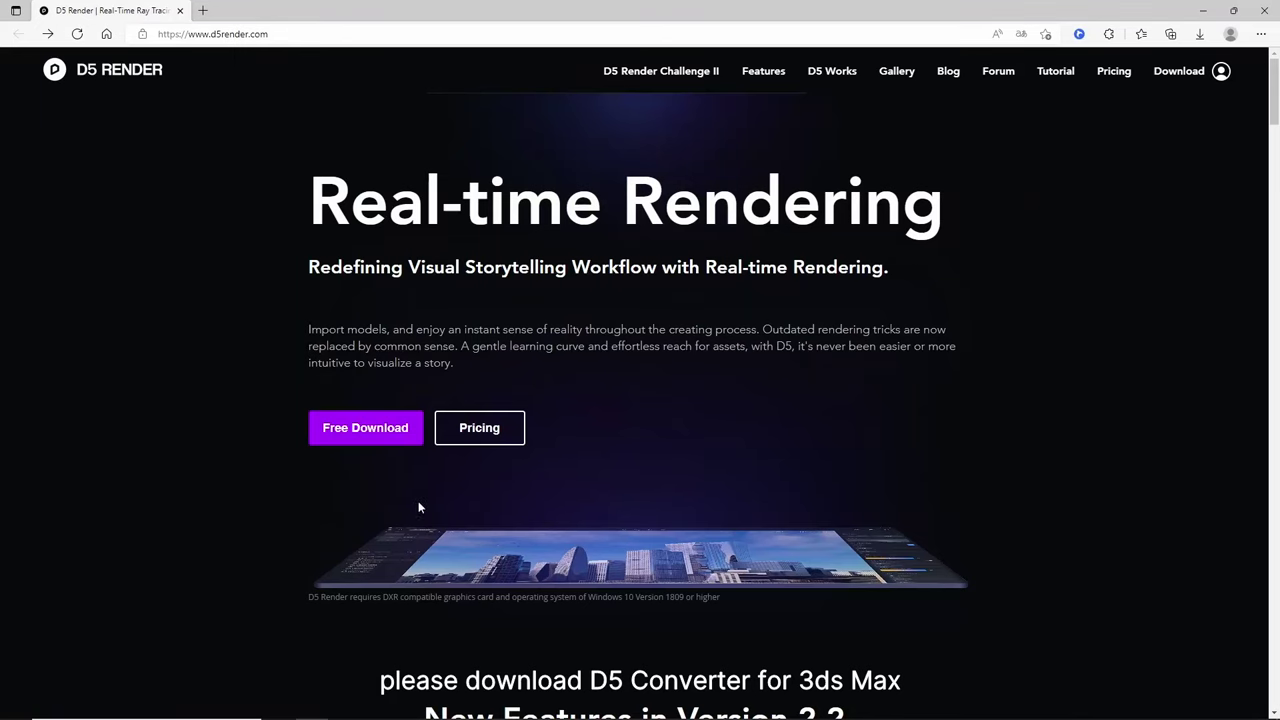
- Download the D5 Converter for 3ds Max zip from the d5render.com download page
click(390, 440)
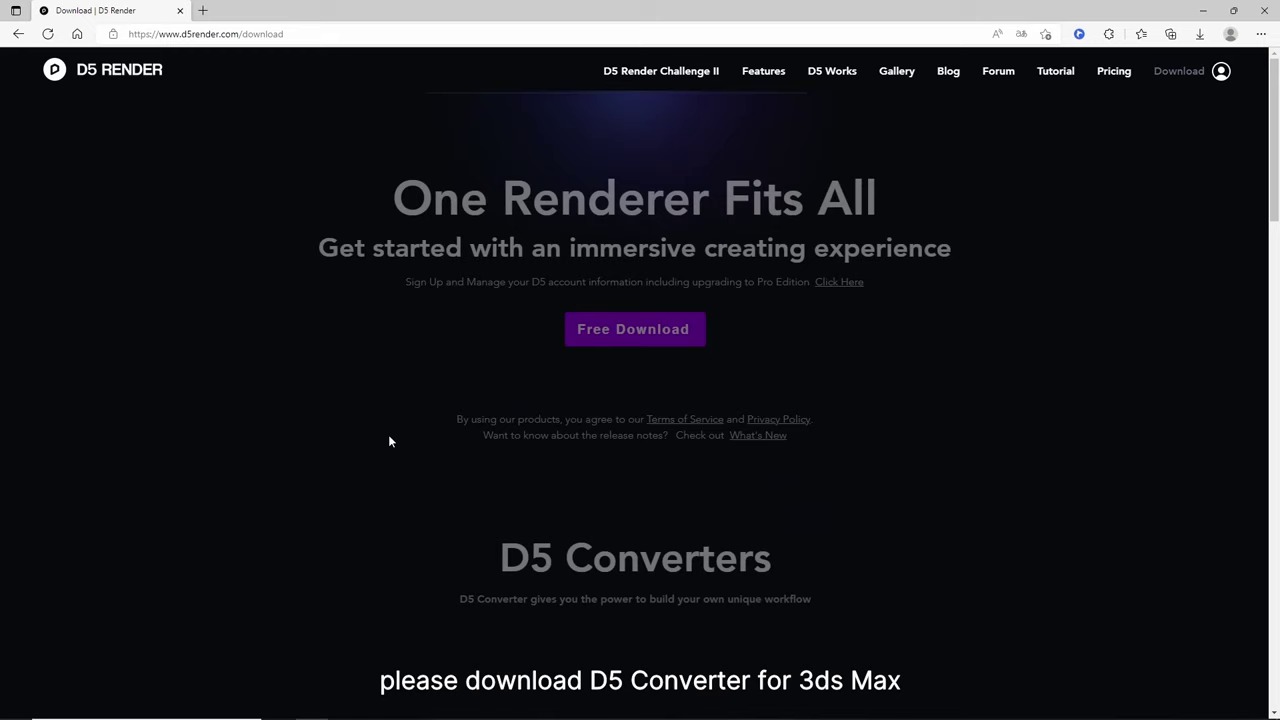
scroll(584, 450, down, 3)
scroll(584, 450, down, 1)
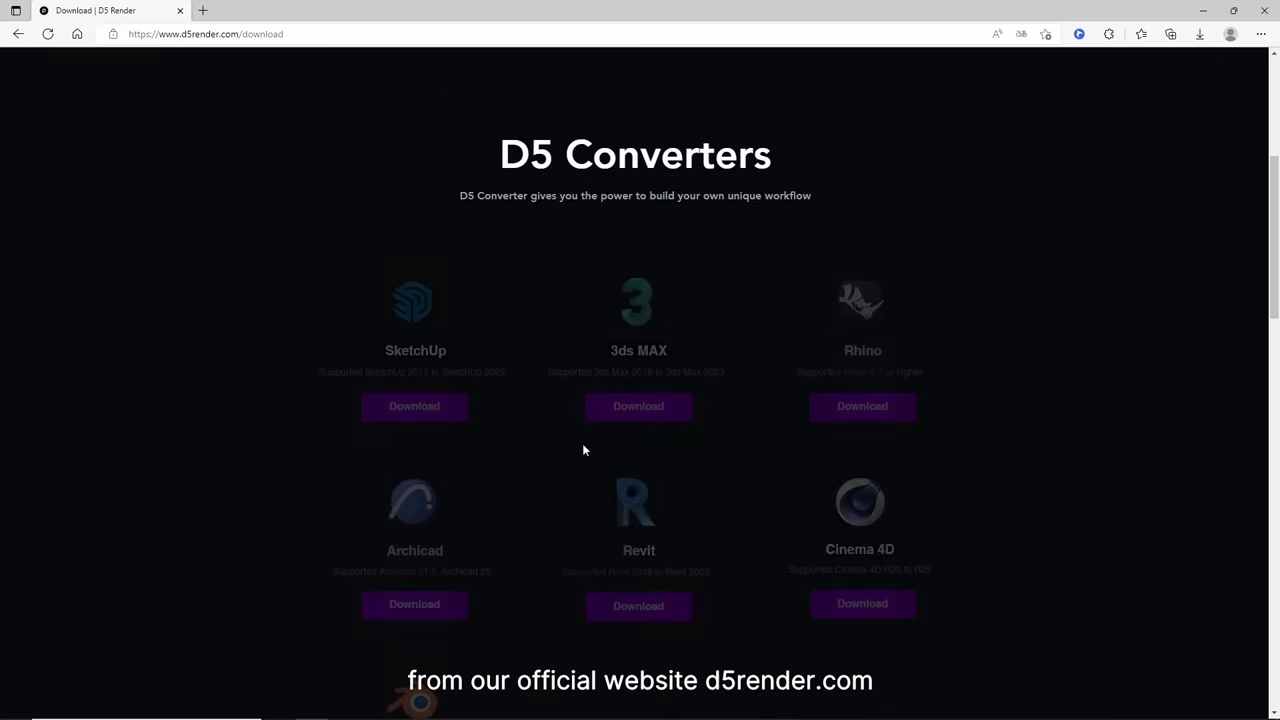
click(650, 406)
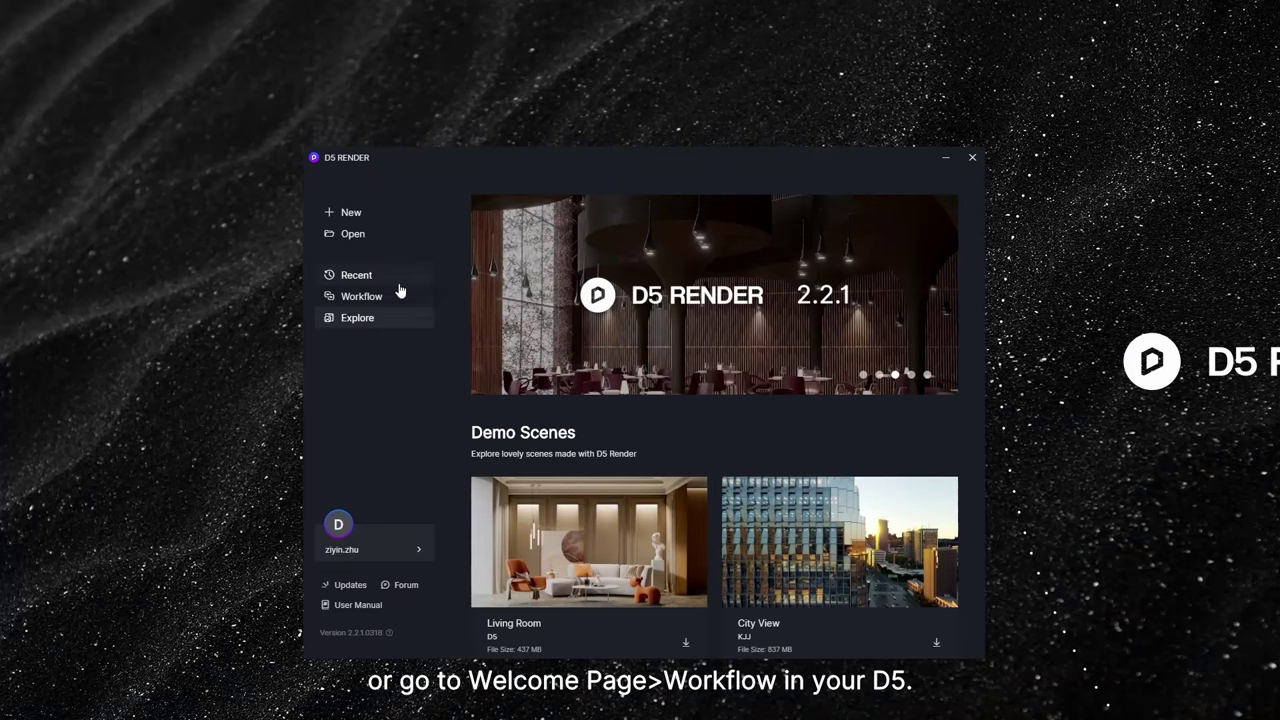
click(400, 293)
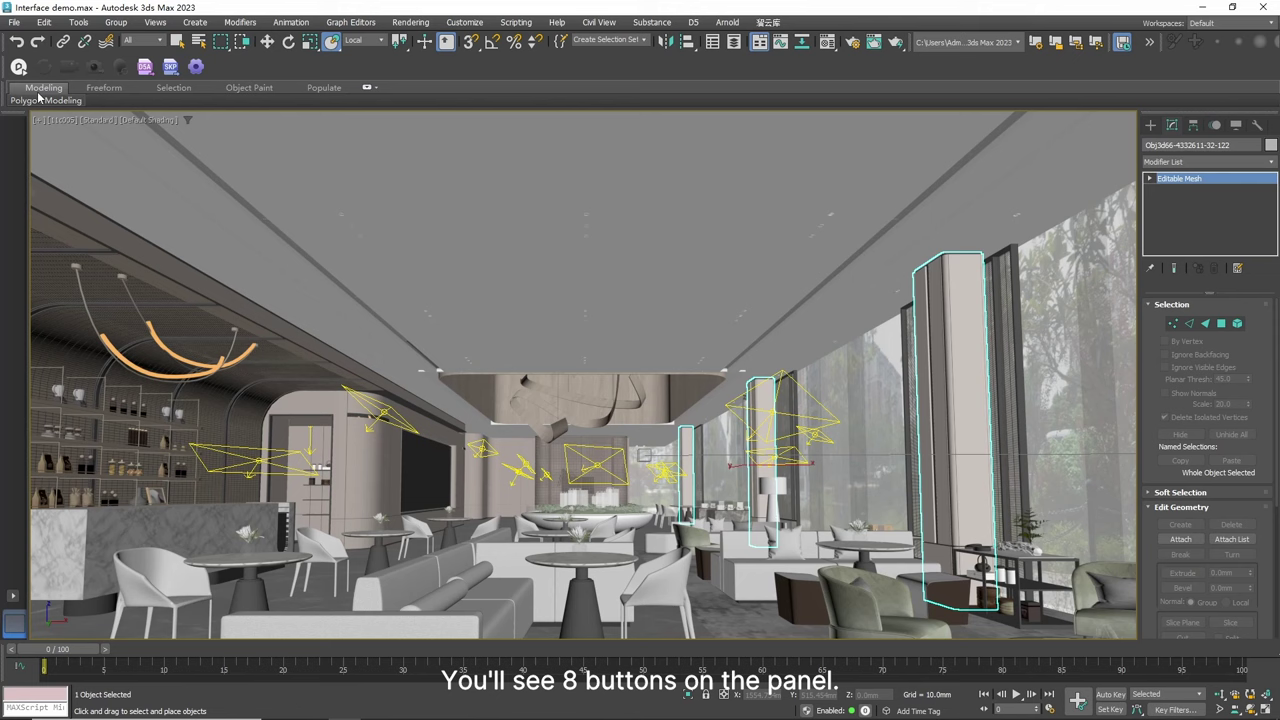
- Launch D5 Render from the Interface demo.max lounge as a new project
click(19, 66)
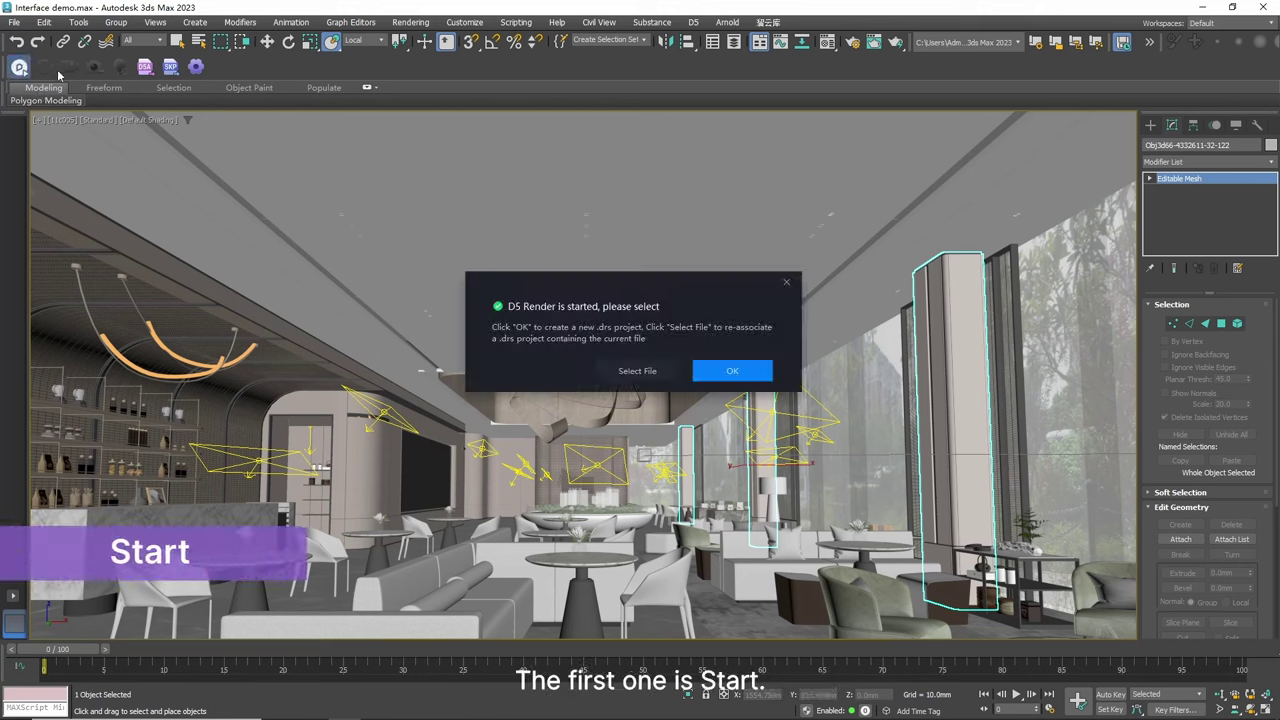
click(733, 370)
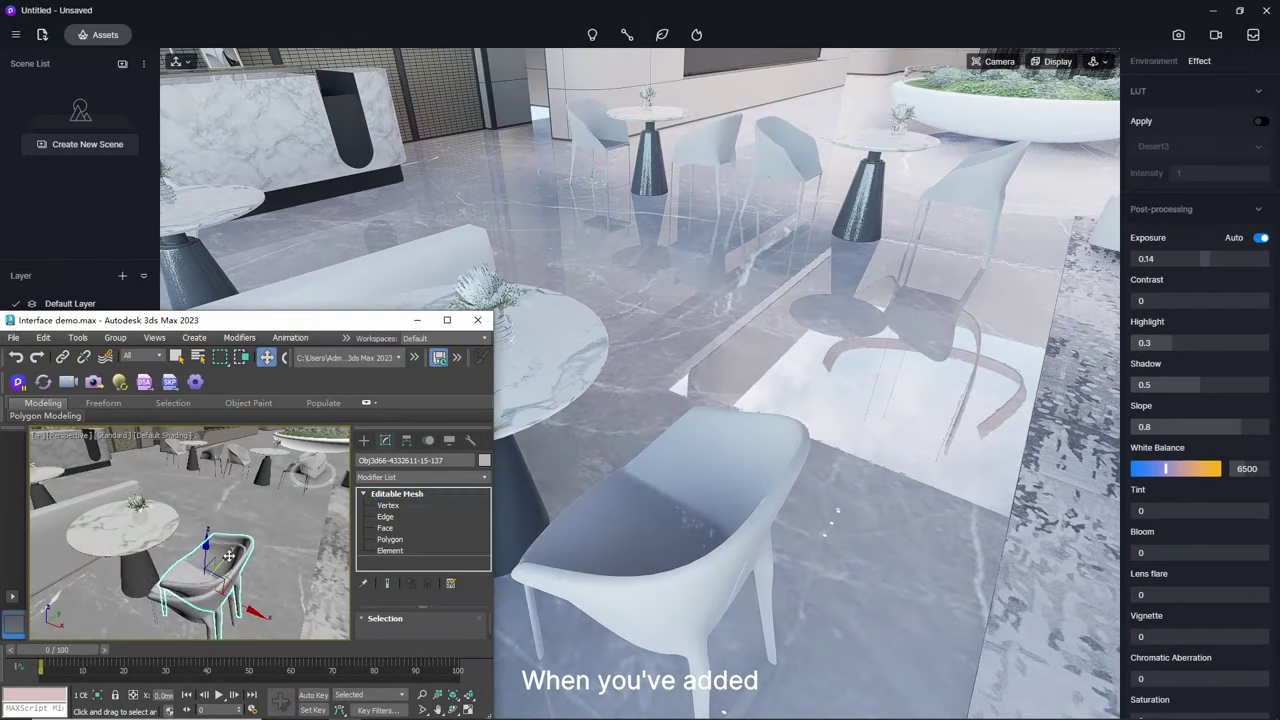
- Clone the lounge chair twice, rotate a copy, and sync the chair edits to D5
shift+drag(240, 590, 265, 585)
click(247, 581)
shift+drag(299, 538, 240, 508)
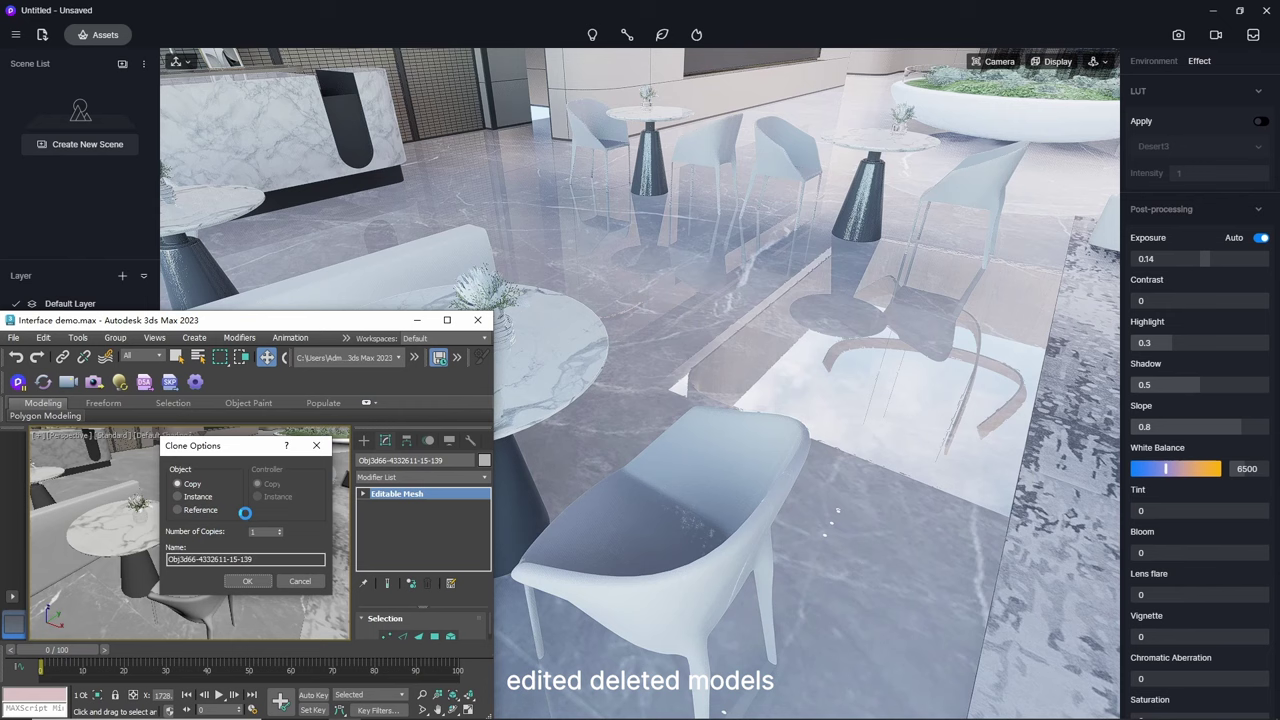
click(286, 560)
key(e)
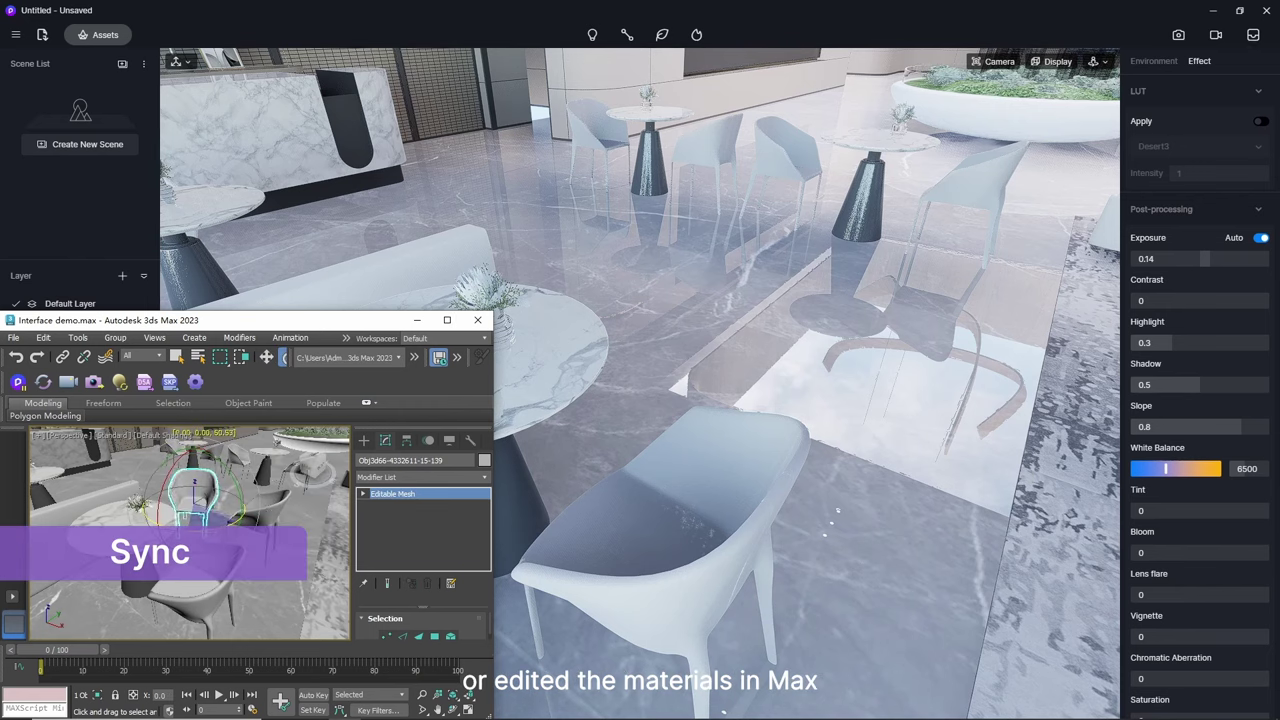
click(285, 513)
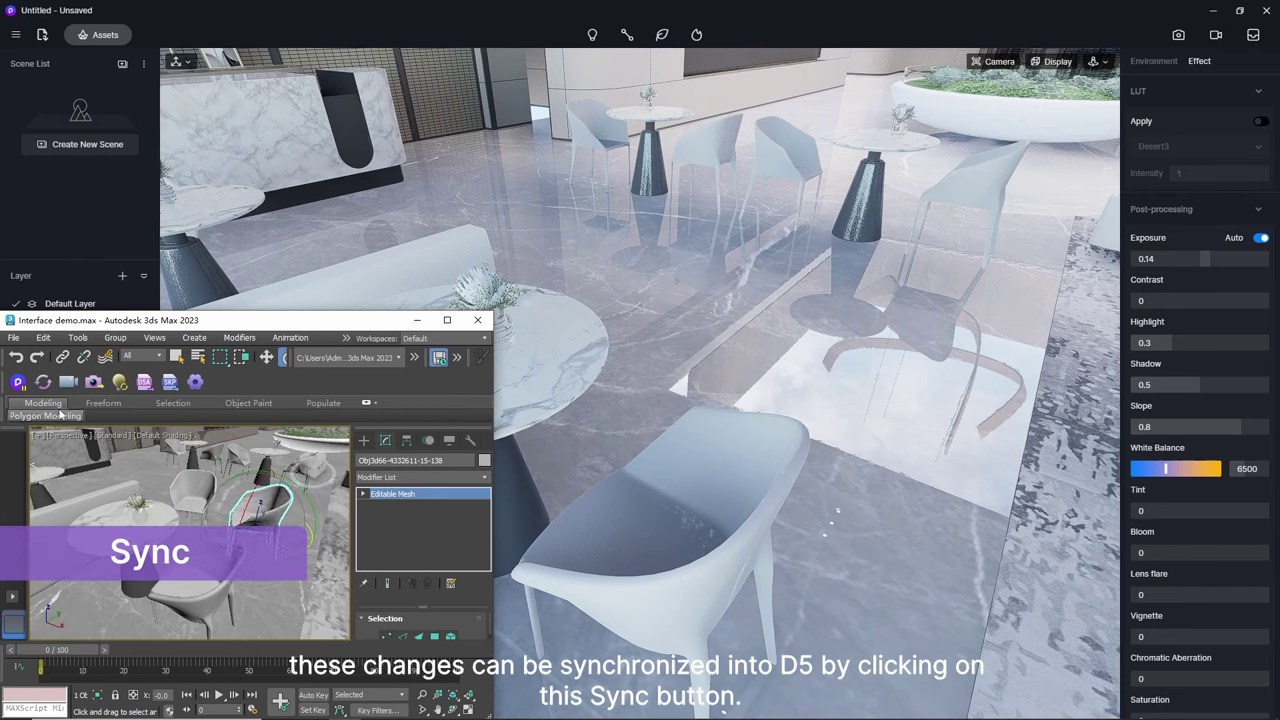
click(42, 382)
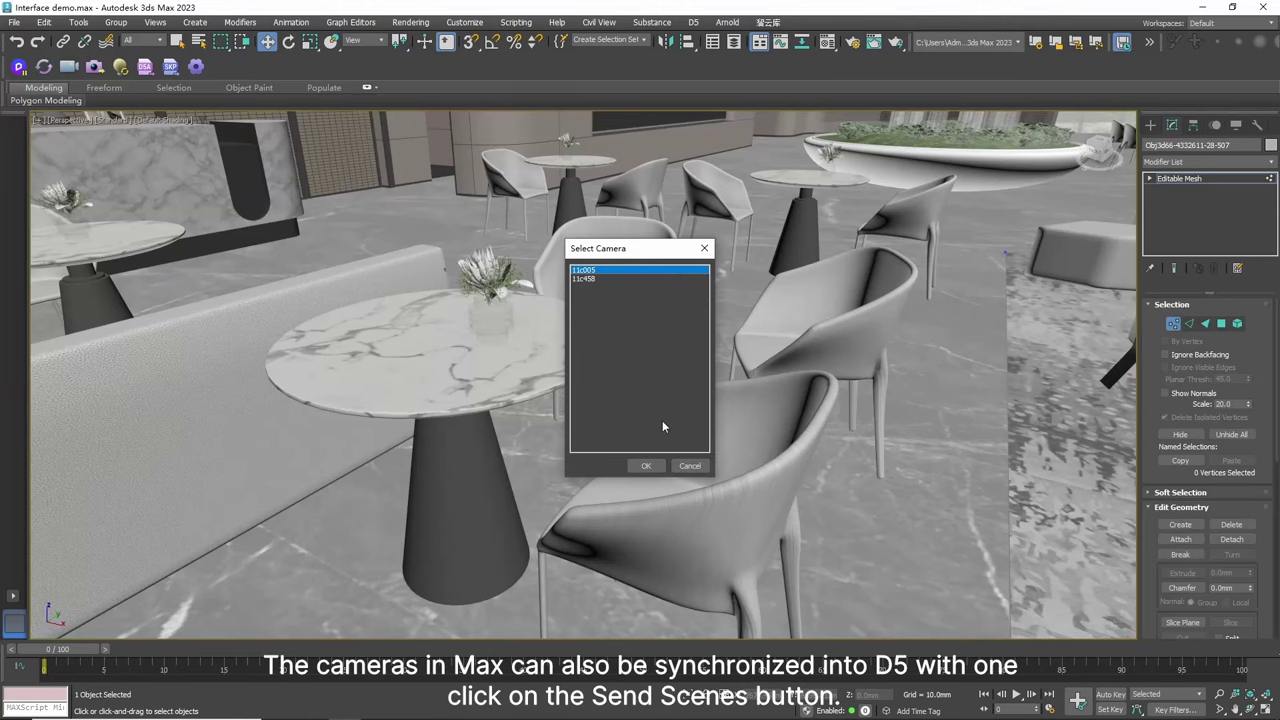
- Send cameras 11c005 and 11c458 from 3ds Max to D5 as scenes
click(646, 466)
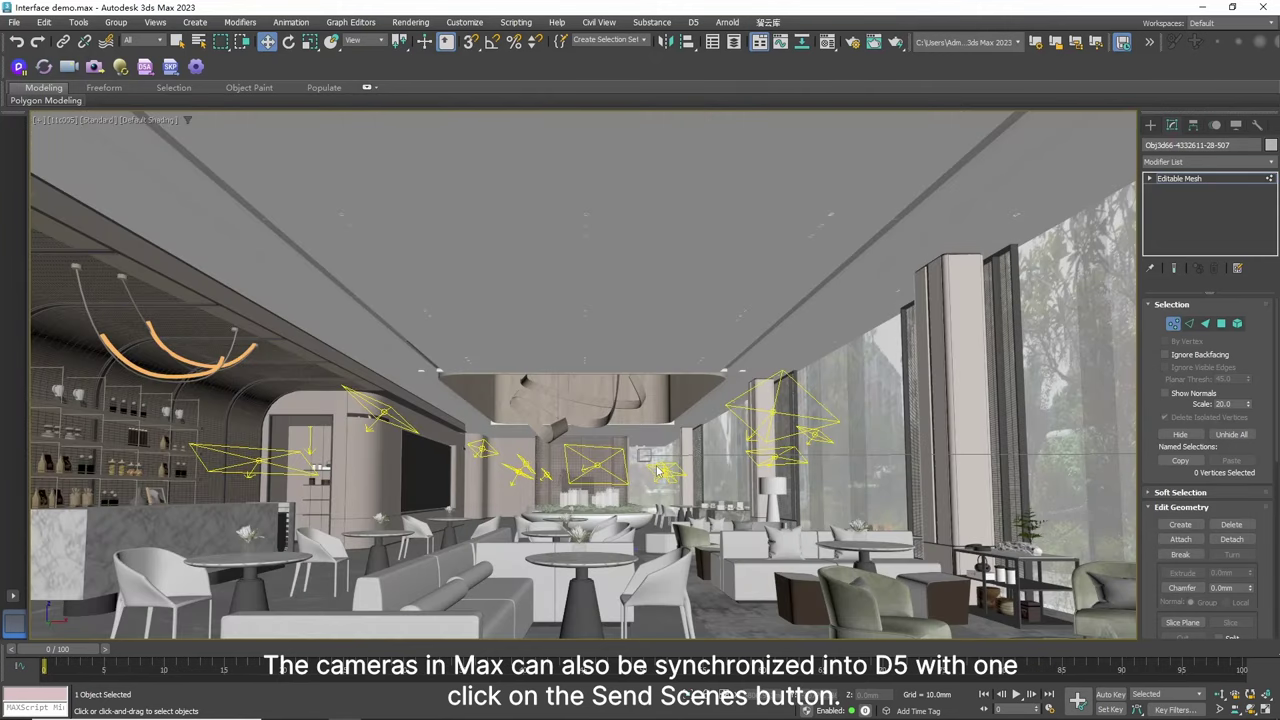
key(c)
click(622, 279)
click(646, 466)
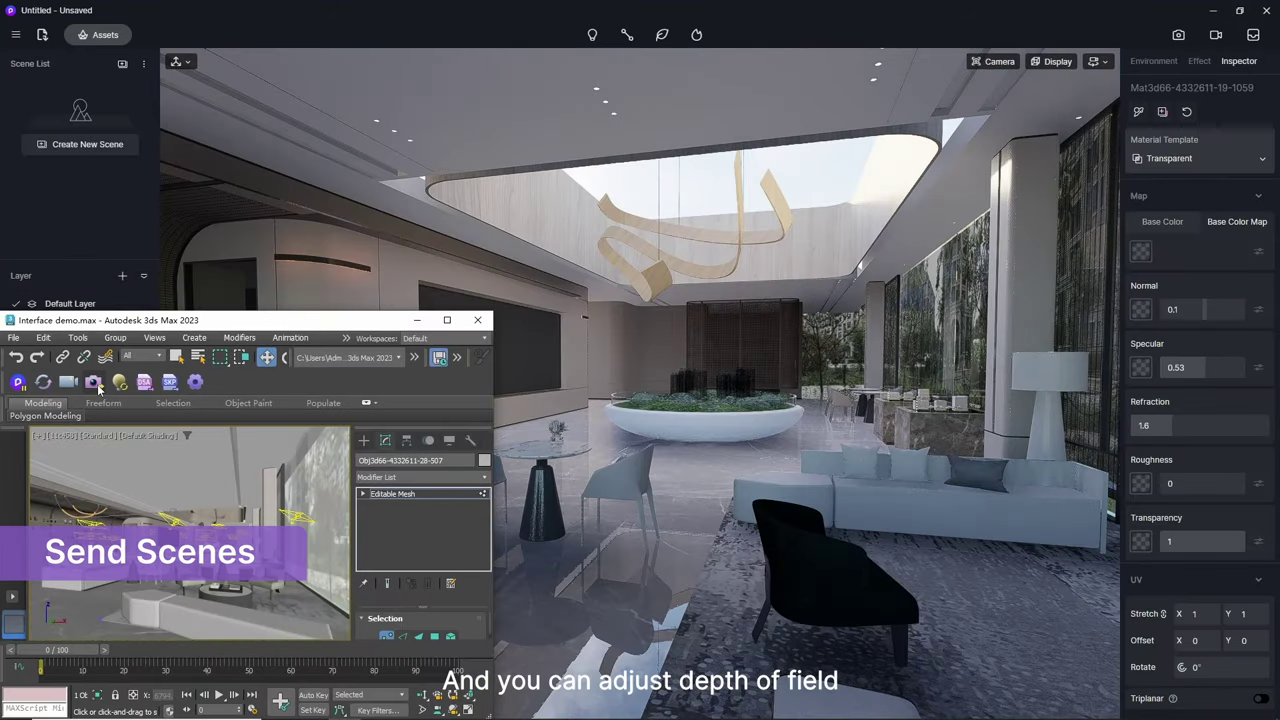
click(98, 389)
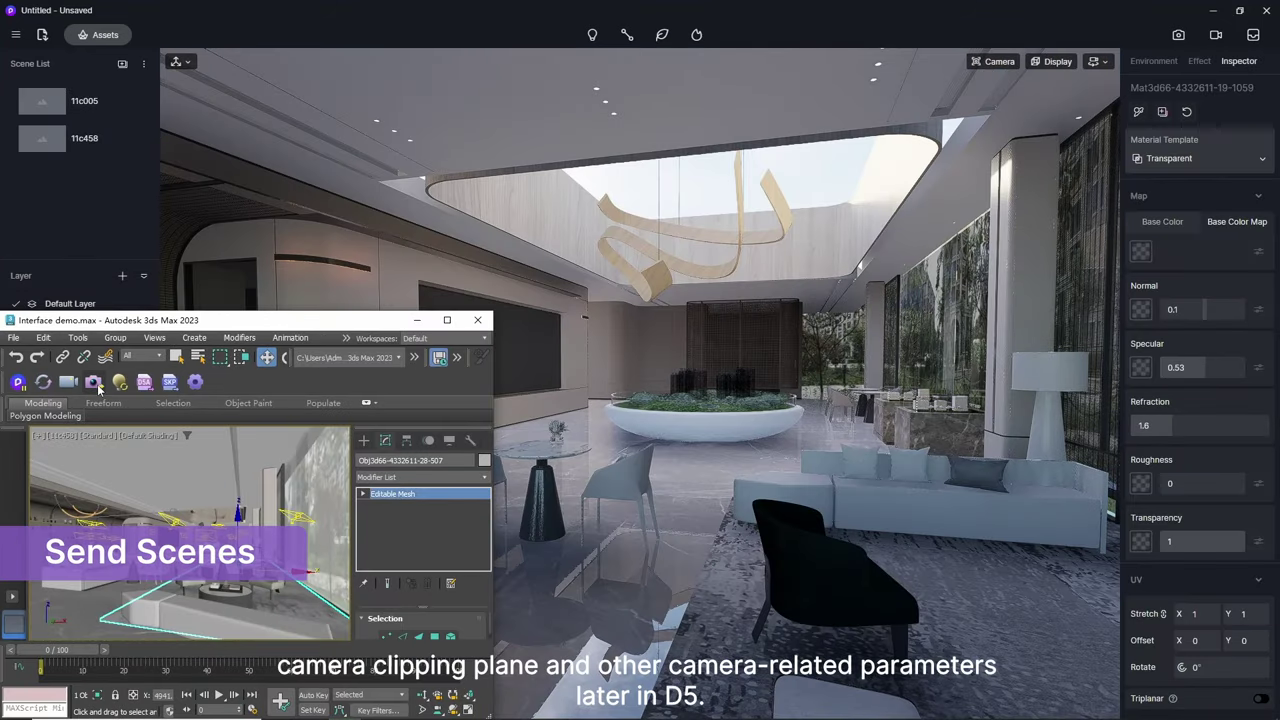
- Check scenes 11c005 and 11c458 in D5, then send the lounge lights across
click(50, 118)
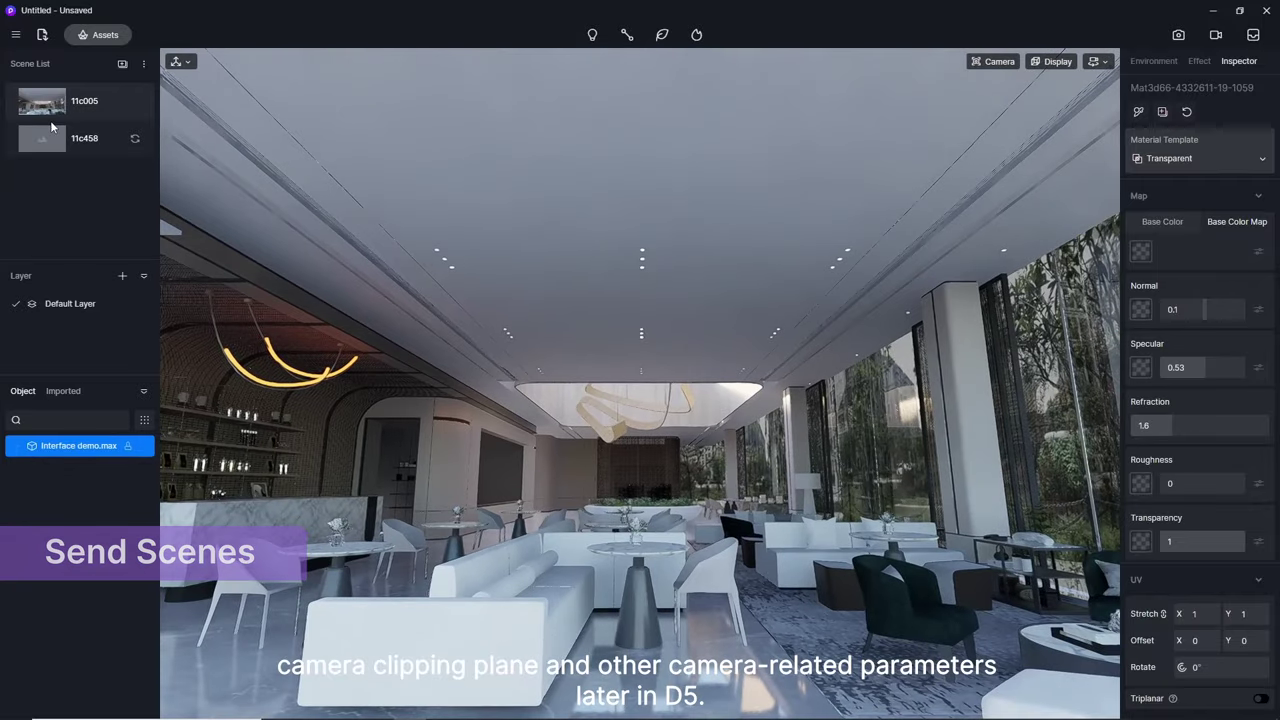
click(50, 122)
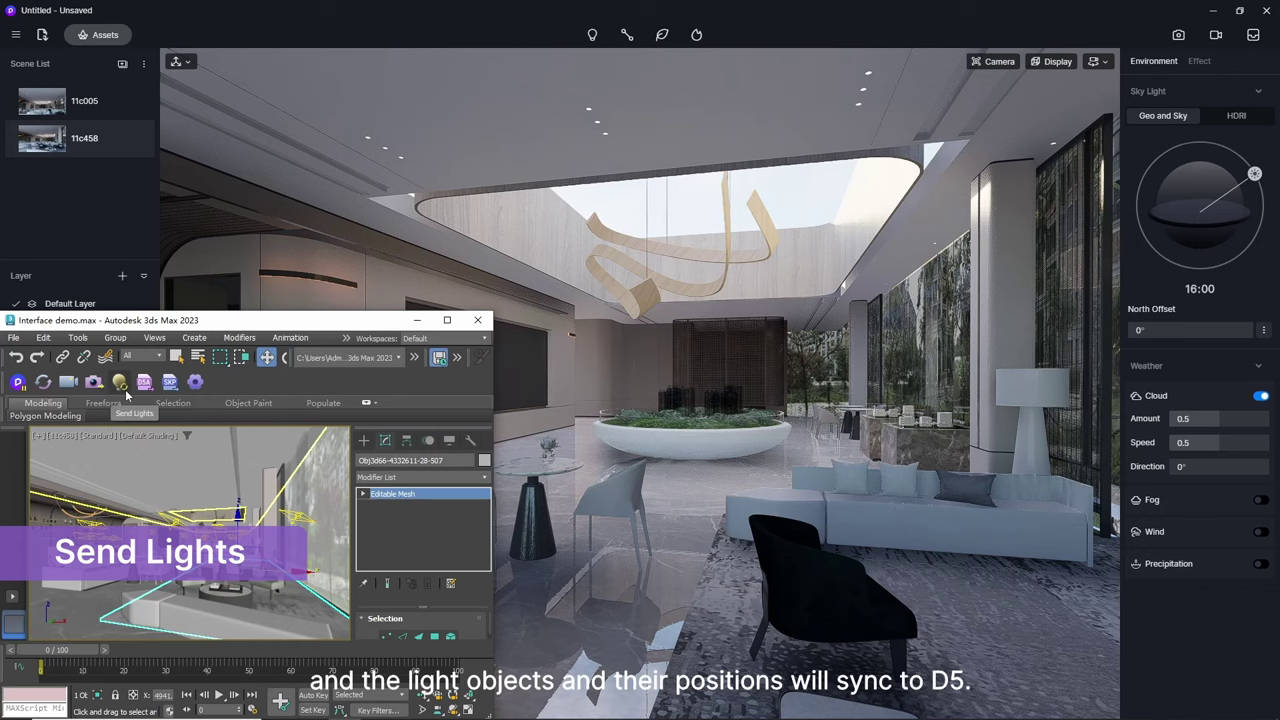
click(126, 394)
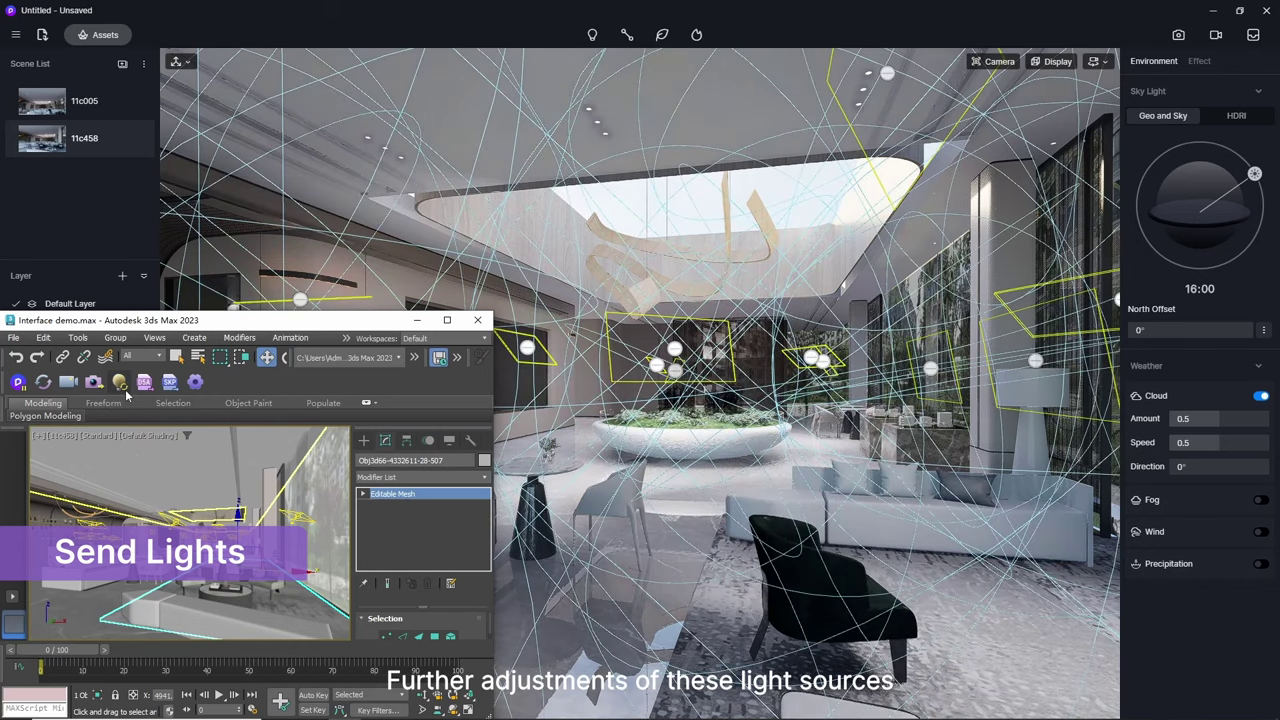
click(715, 368)
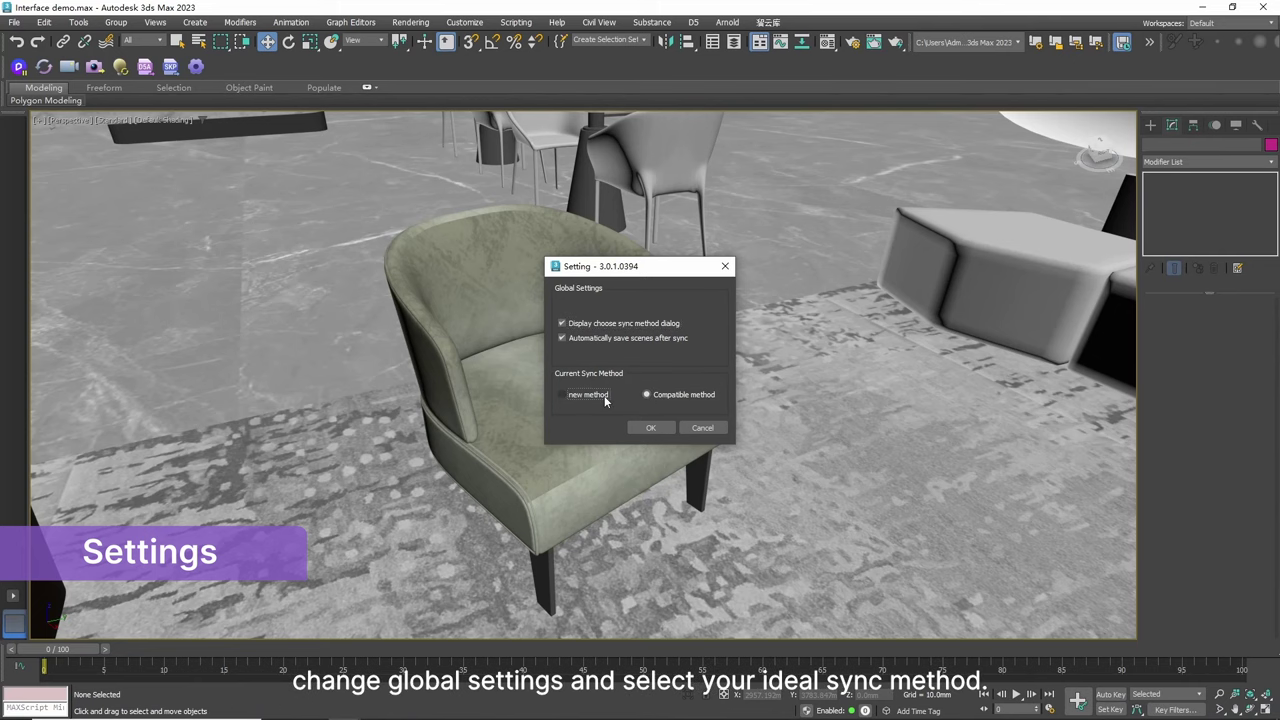
- Apply the Compatible sync method and export the green armchair as ZZ.d5a
click(667, 431)
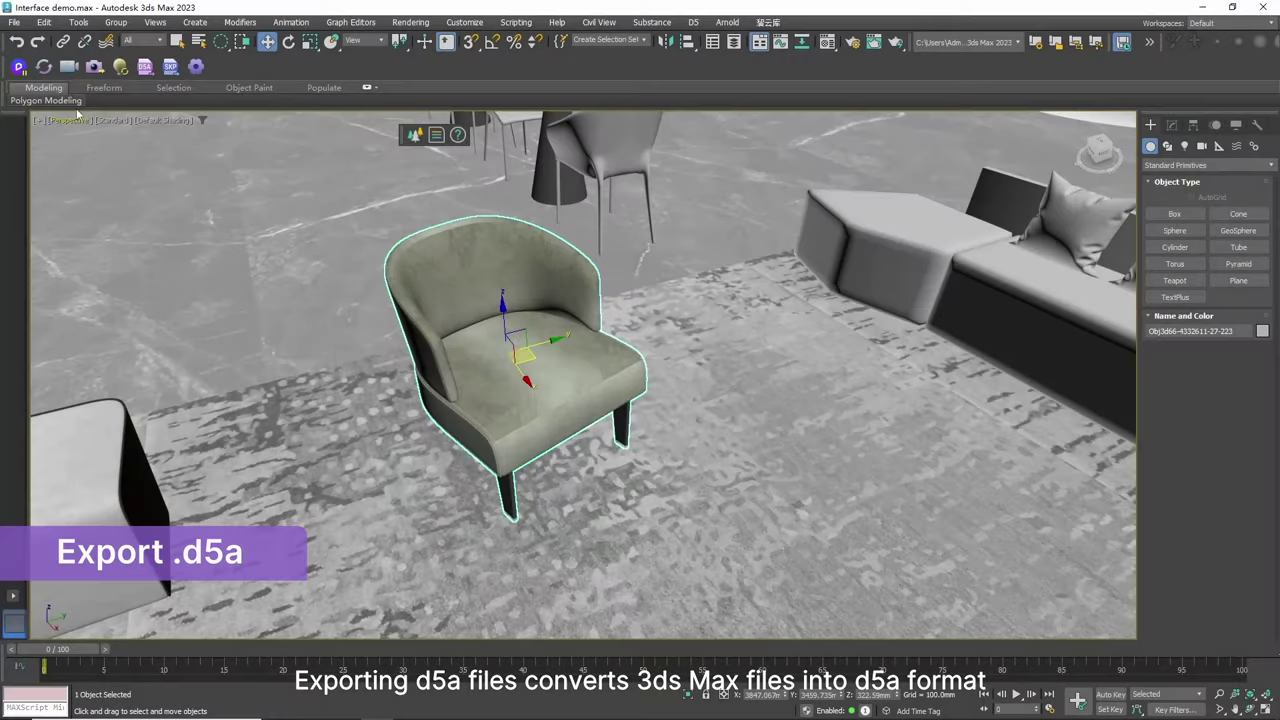
click(145, 68)
click(620, 373)
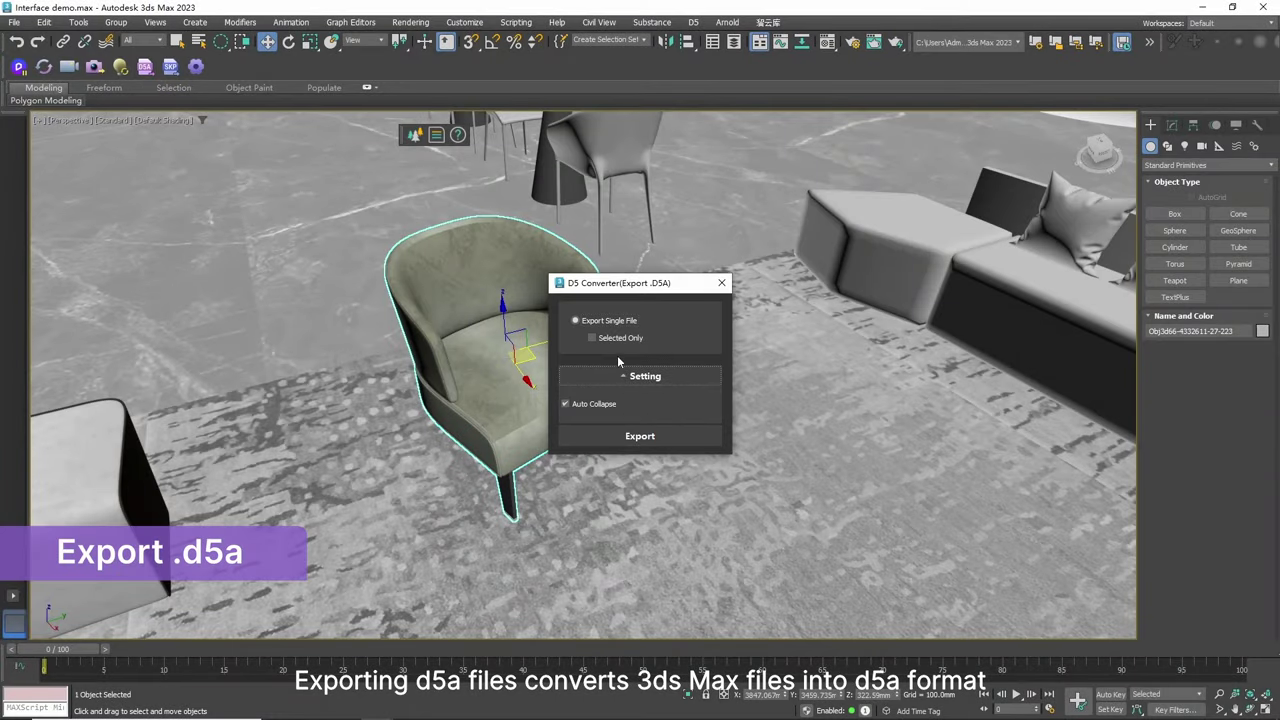
click(644, 437)
key(Return)
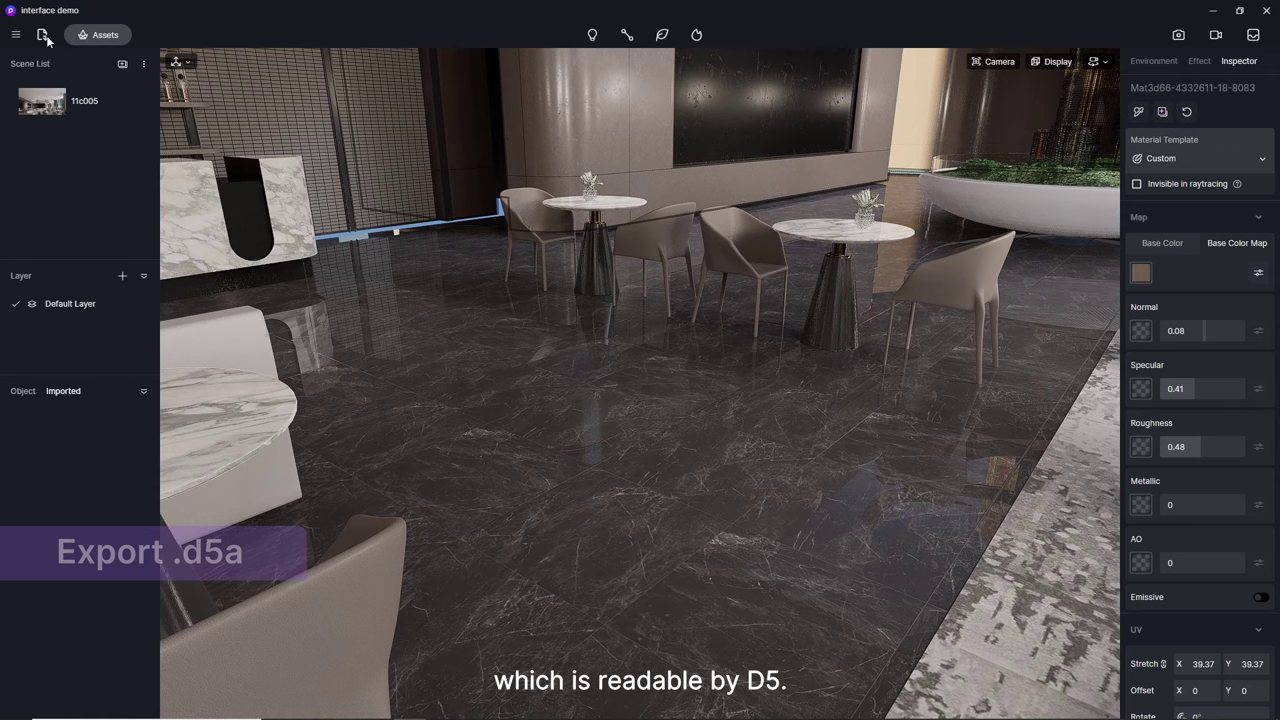
- Import ZZ.d5a into D5, place it on the floor and turn it around
click(43, 35)
click(516, 334)
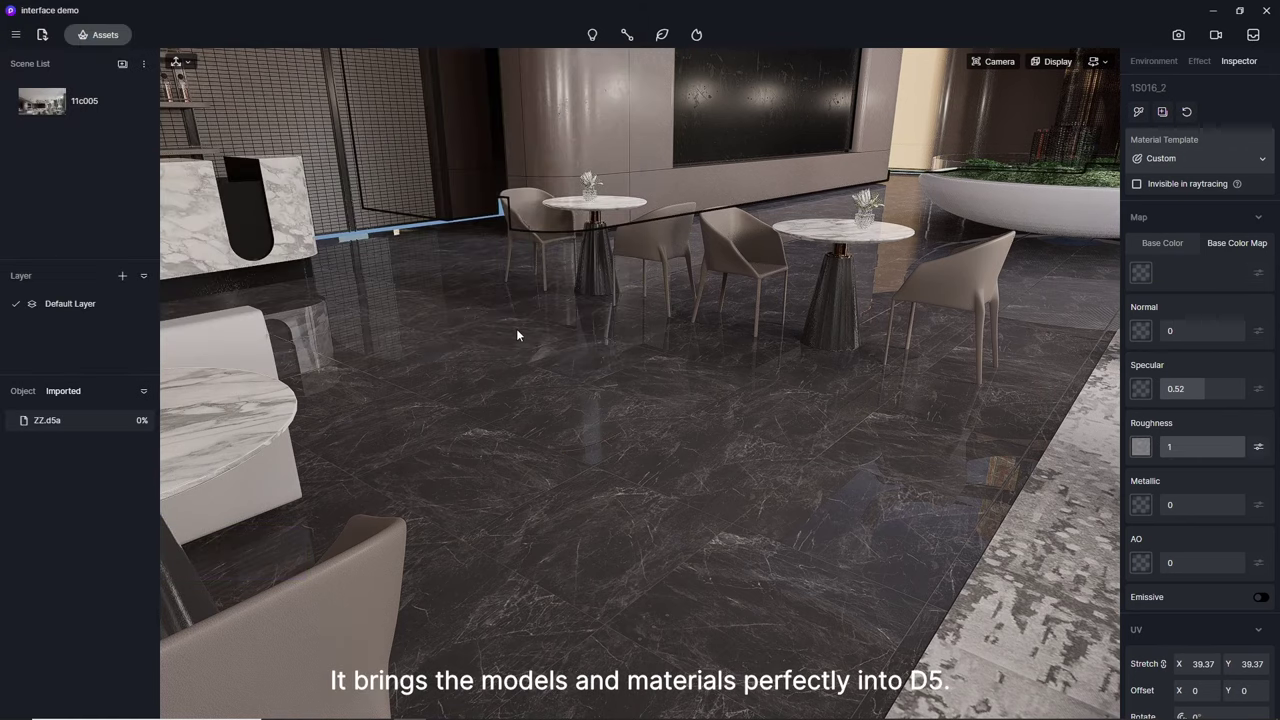
click(625, 494)
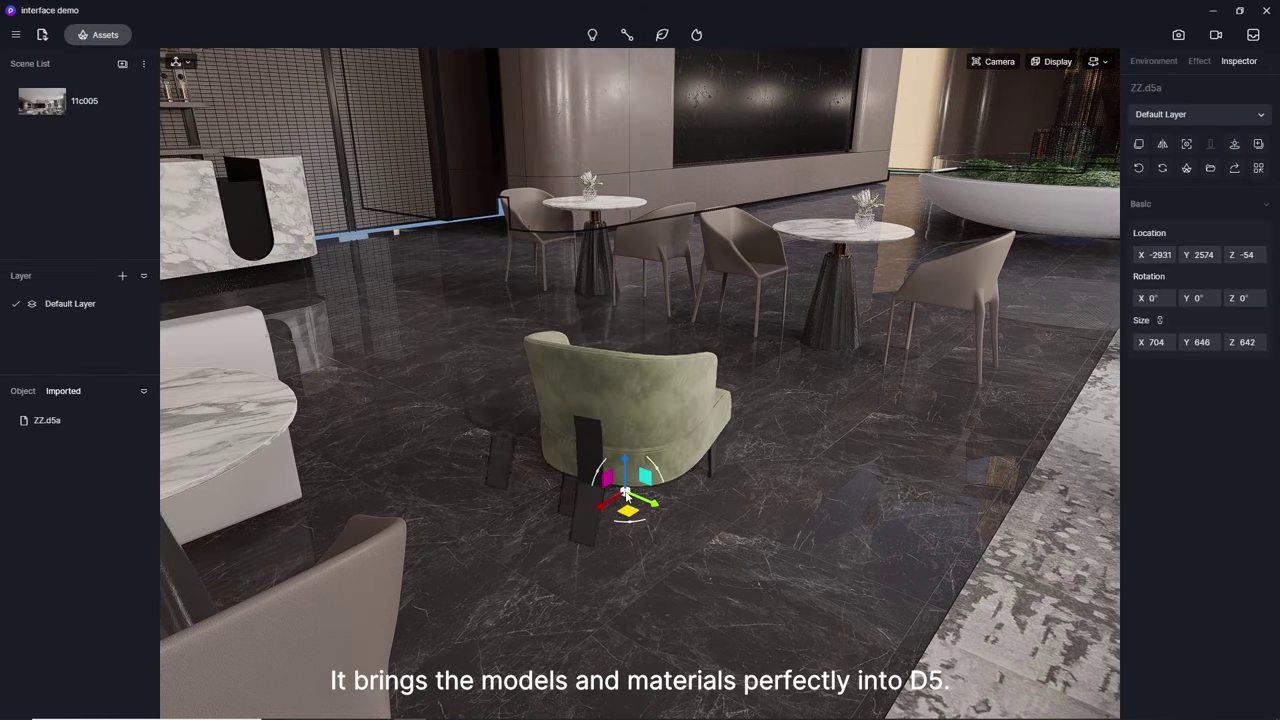
drag(636, 530, 677, 474)
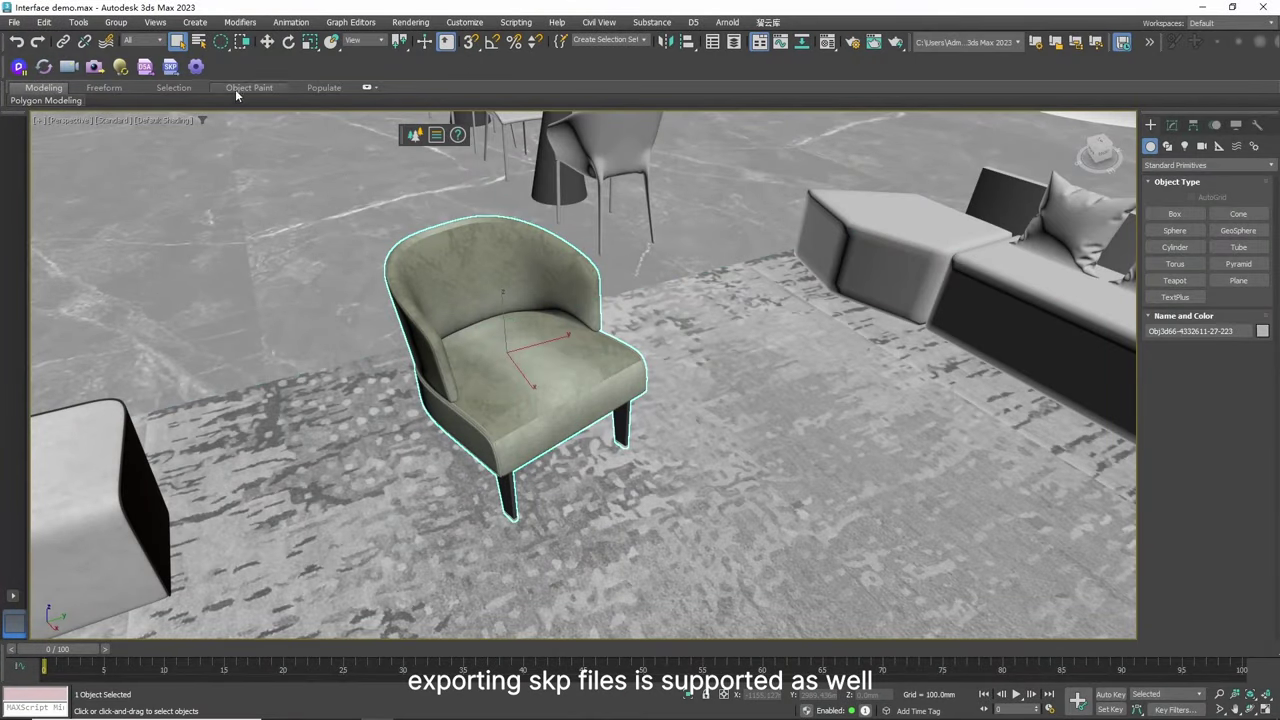
- Export only the selected green armchair to SketchUp as aa.skp
click(170, 66)
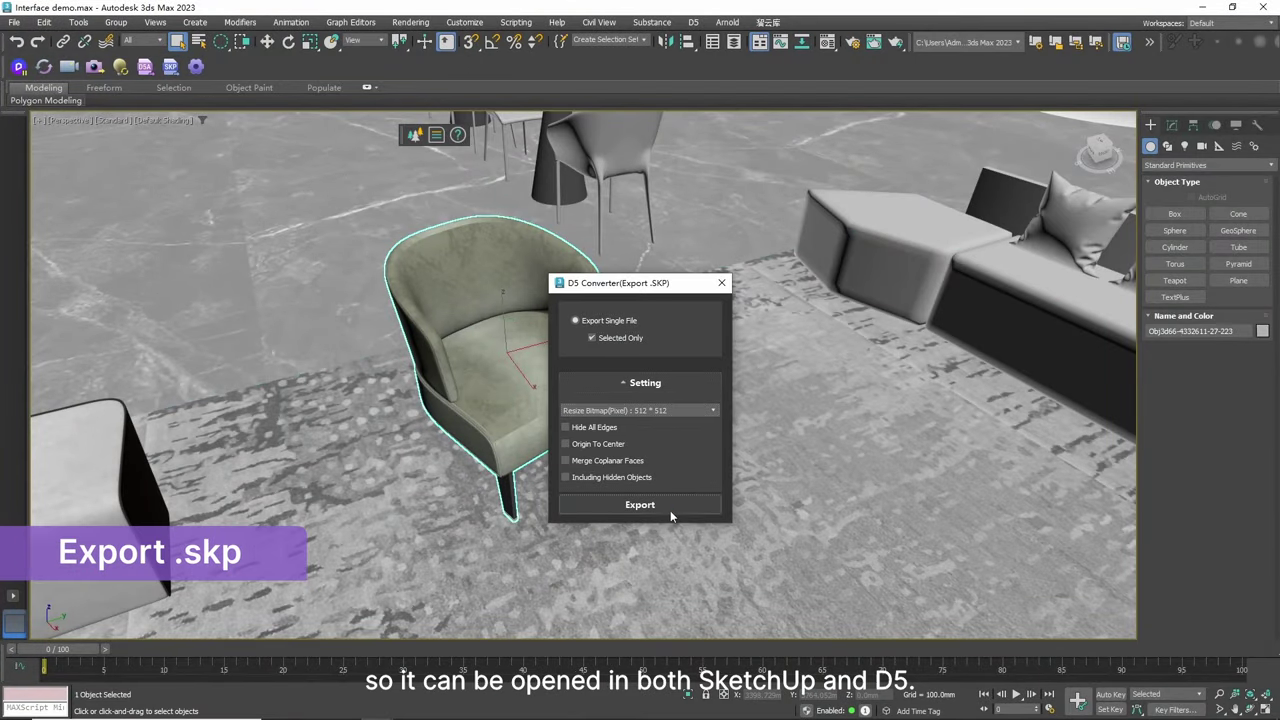
click(670, 512)
text(aa)
key(Return)
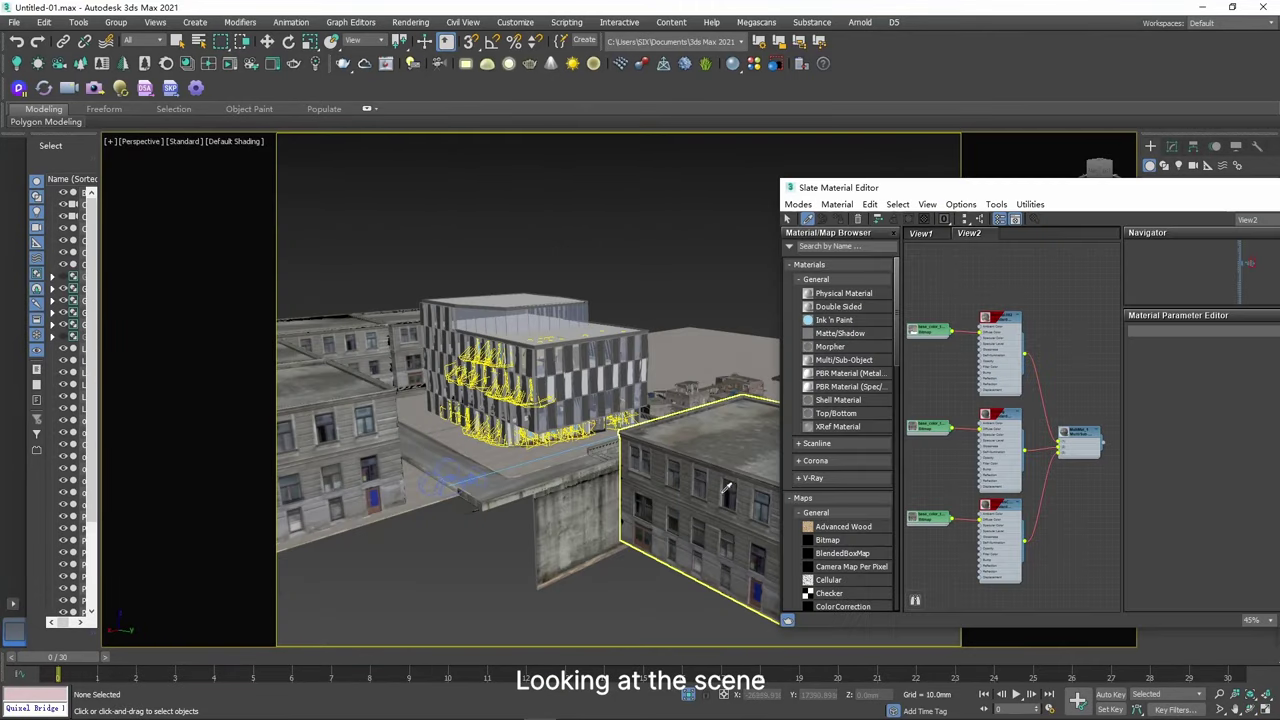
- Lay out the MultiMat_1 node tree in Slate Material Editor, then select and orbit the office building
drag(1110, 446, 1035, 428)
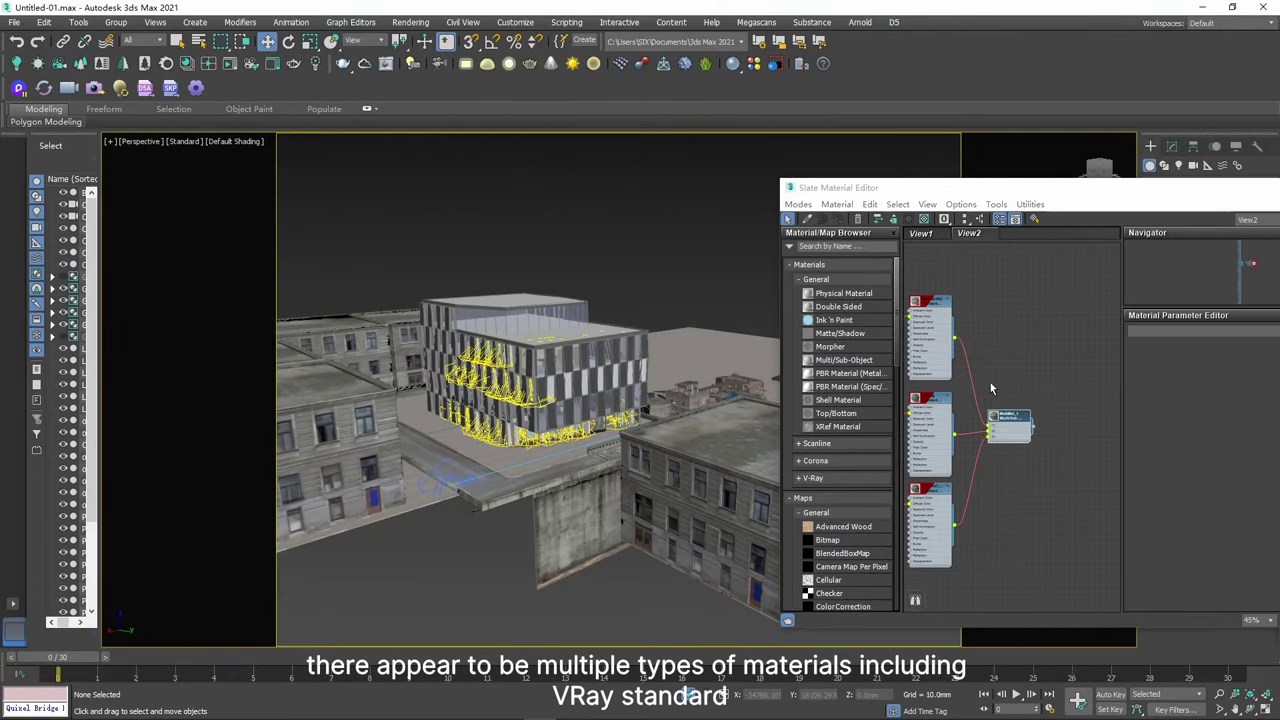
middle_drag(996, 389, 1057, 406)
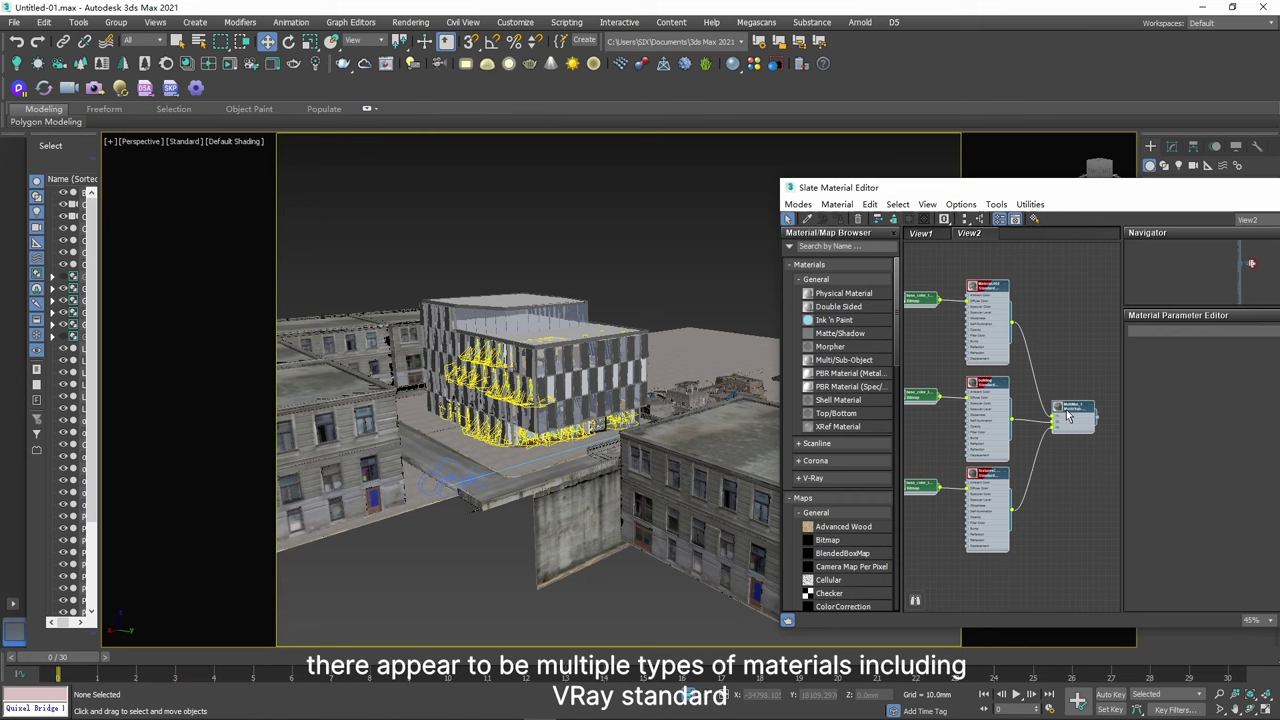
double_click(1068, 410)
click(981, 220)
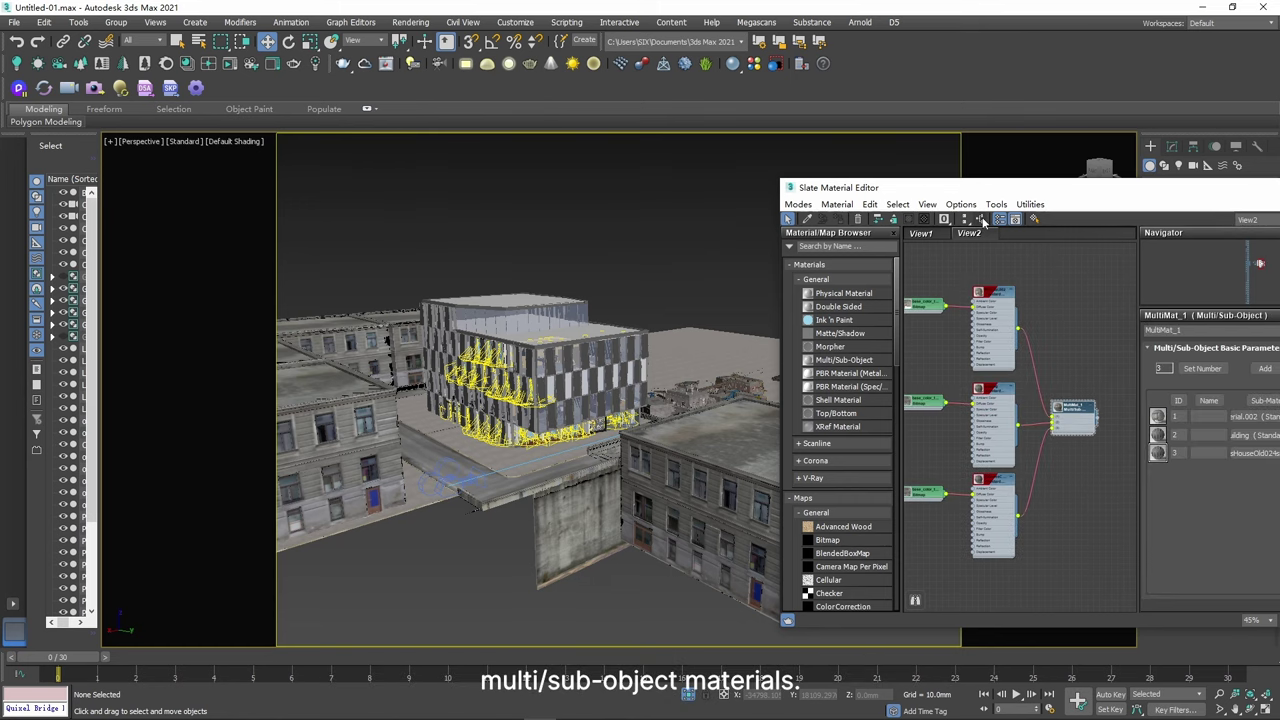
click(590, 390)
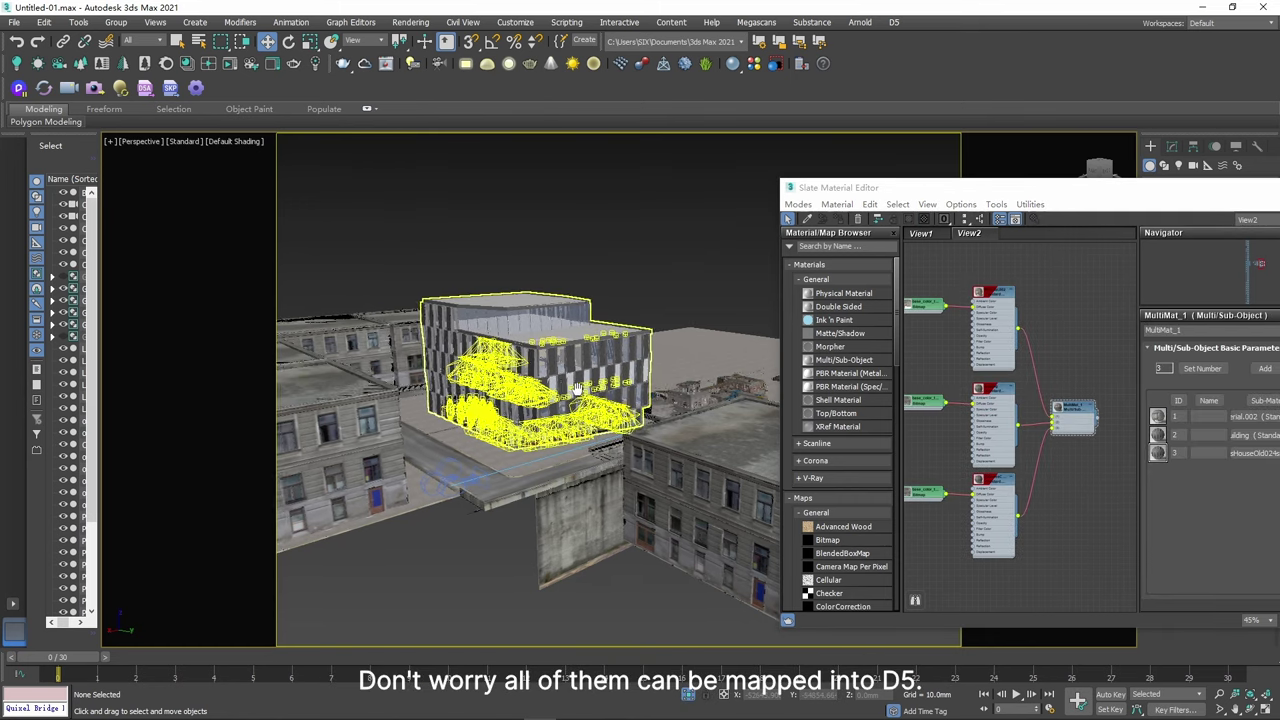
alt+middle_drag(575, 385, 606, 395)
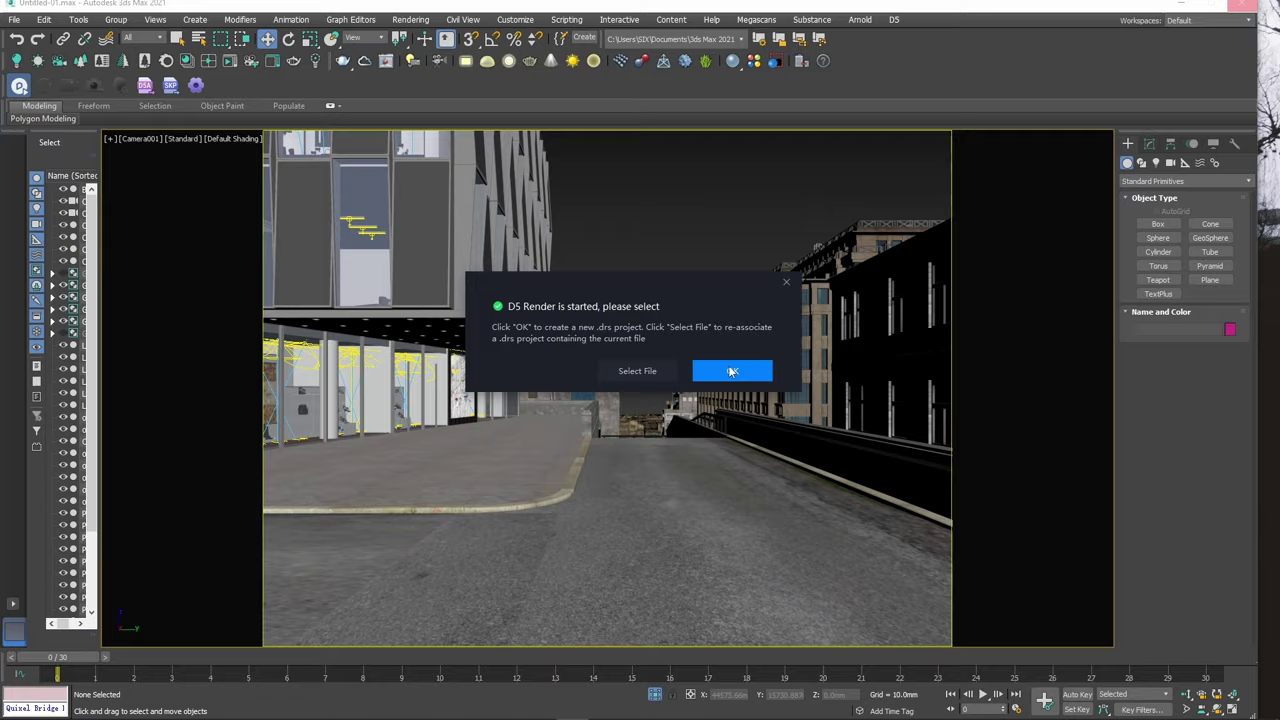
- Create a new .drs project in D5 and move the Max view to confirm live sync
click(715, 364)
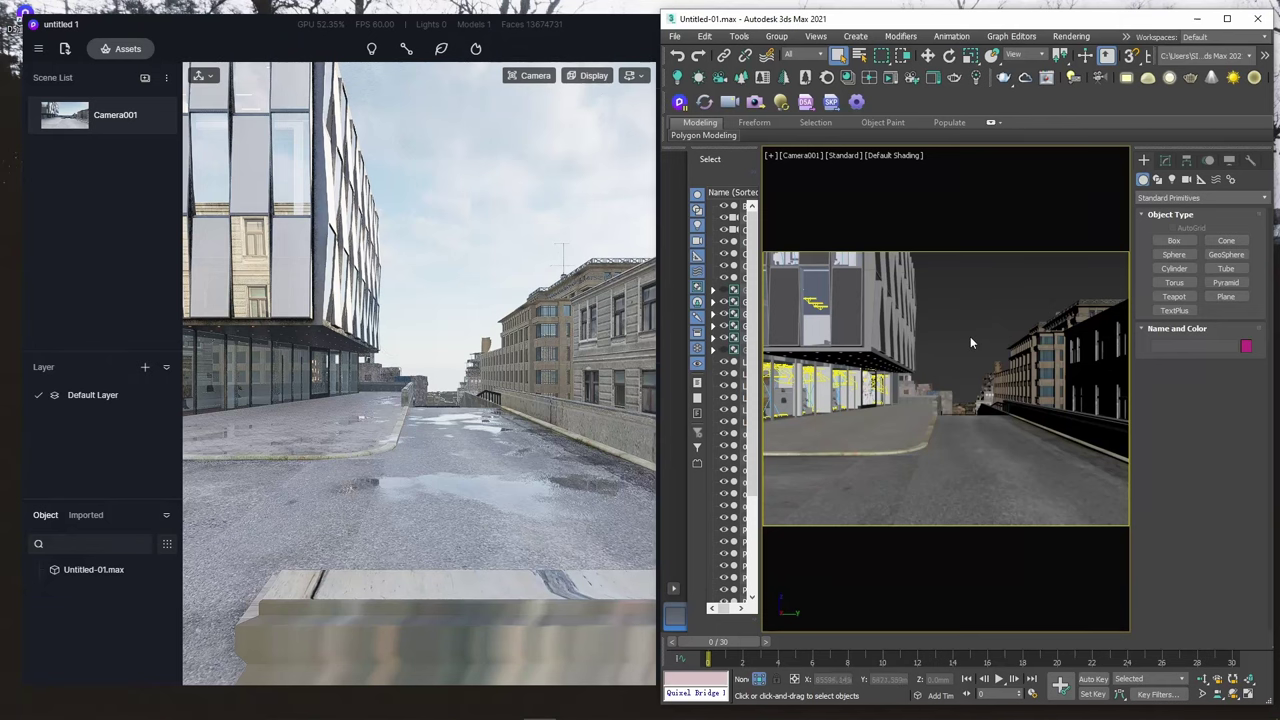
middle_drag(986, 361, 956, 329)
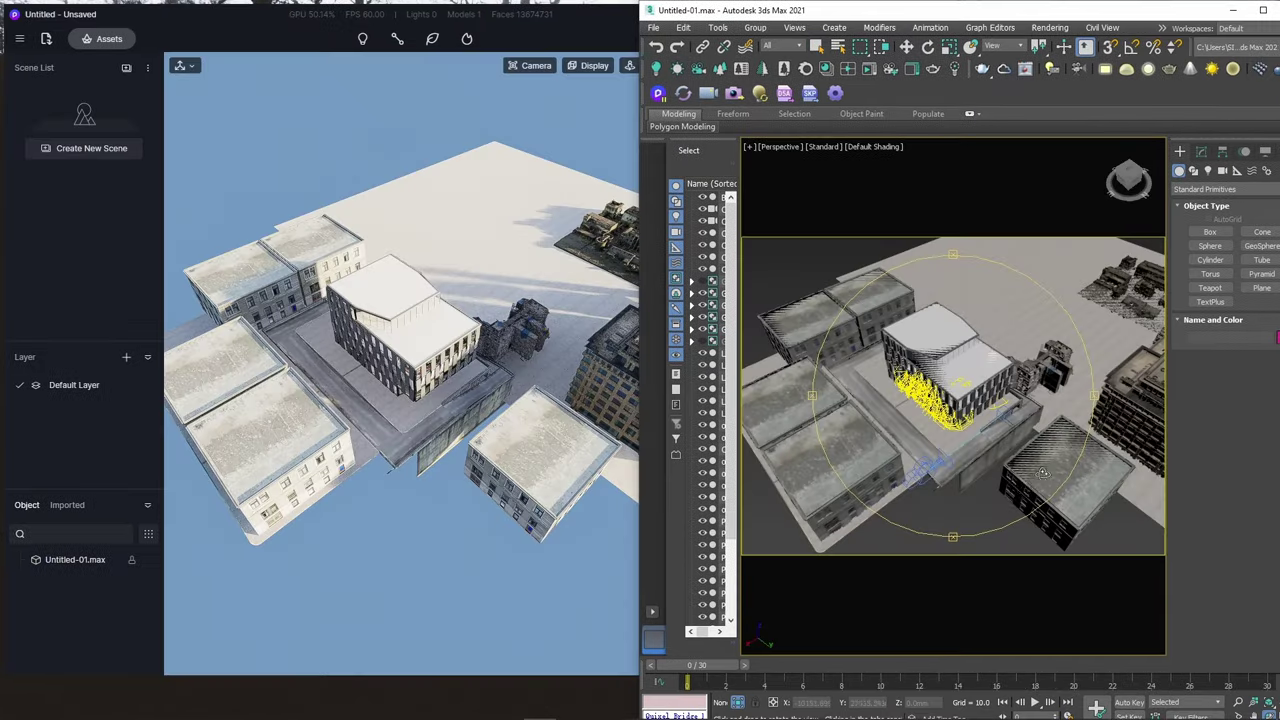
alt+middle_drag(1000, 470, 975, 425)
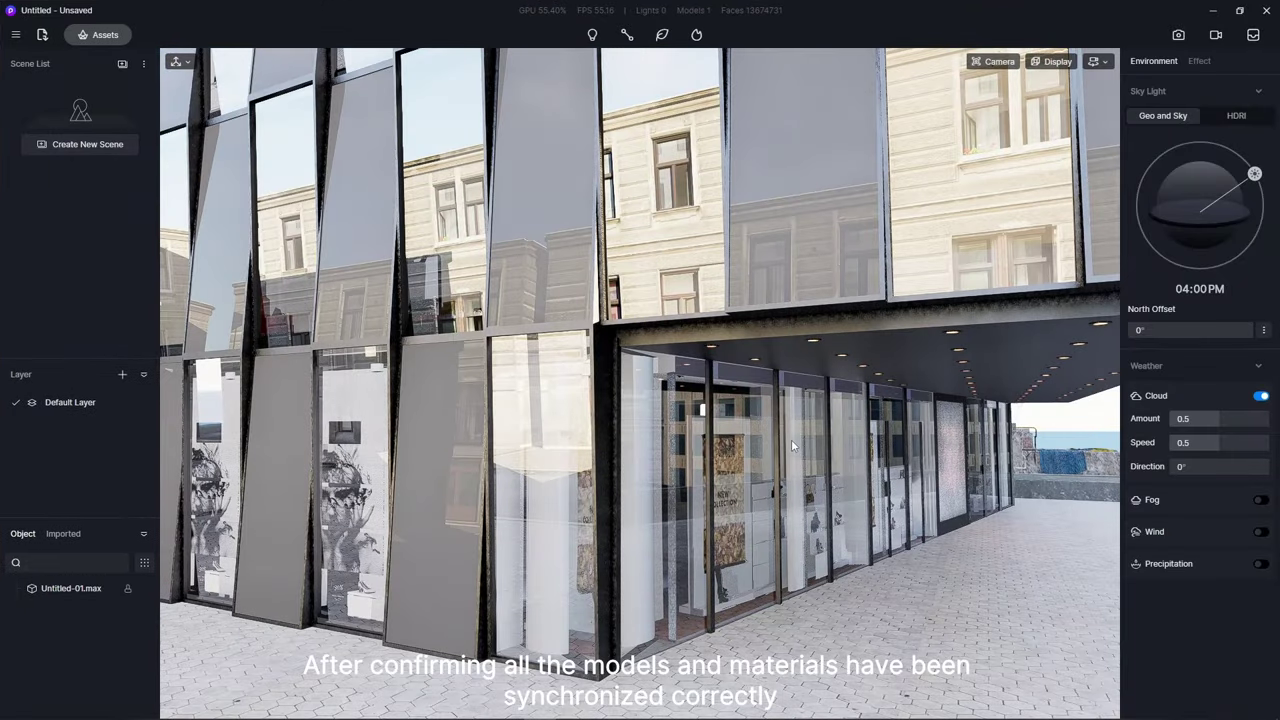
- Turn off automatic exposure in D5's Effect settings
click(1196, 61)
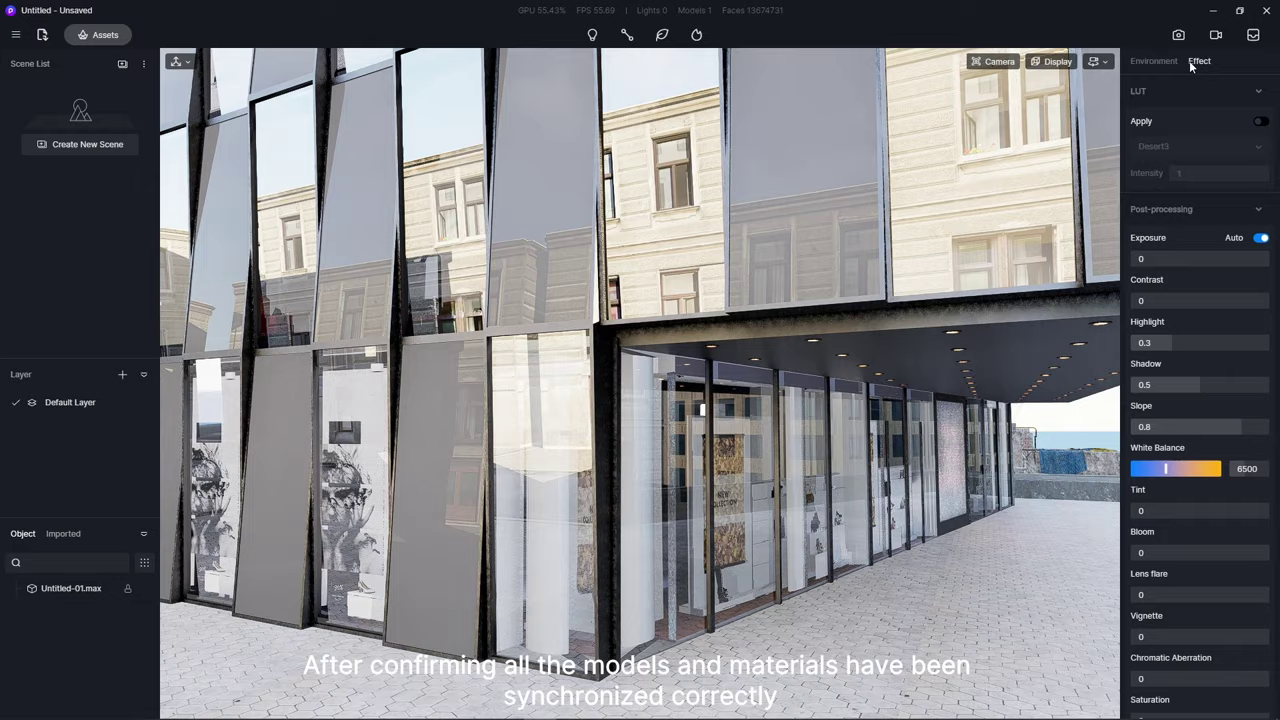
click(1260, 238)
right_drag(557, 430, 637, 376)
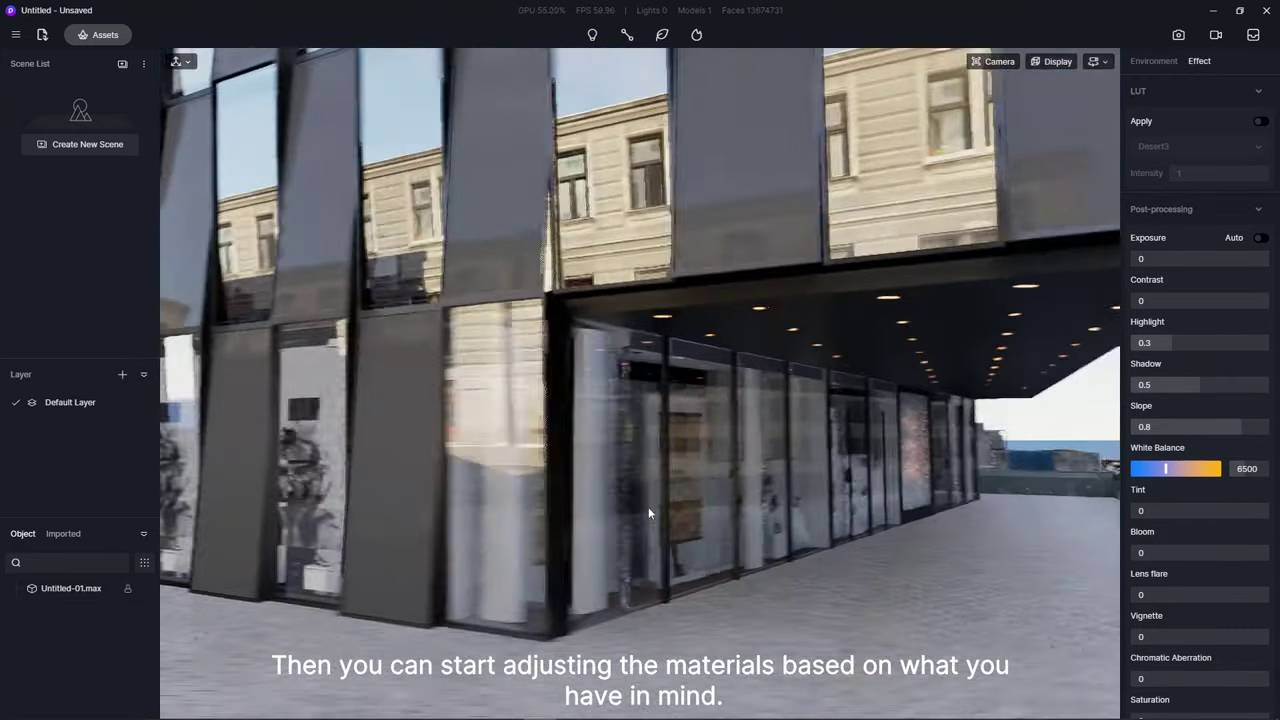
- Set the facade glass Refraction to 1 and its Base Color to pale cyan
click(581, 461)
drag(1196, 429, 1140, 429)
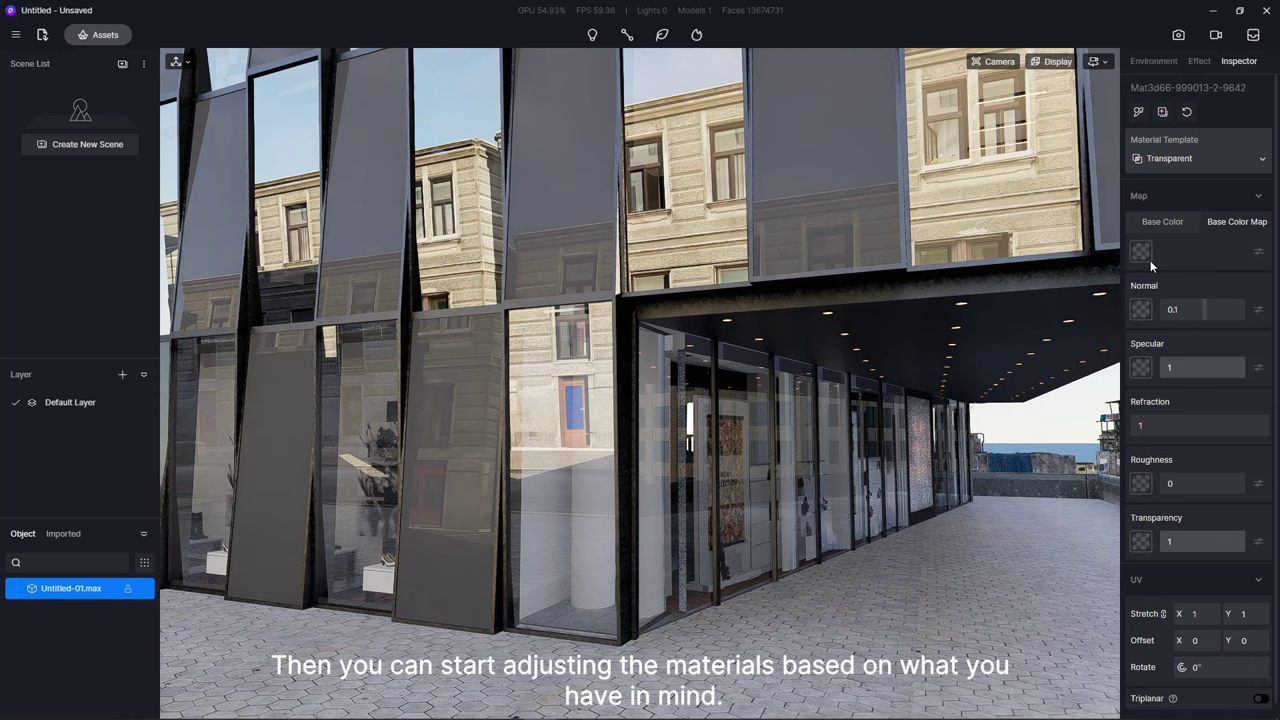
click(1141, 252)
click(1145, 313)
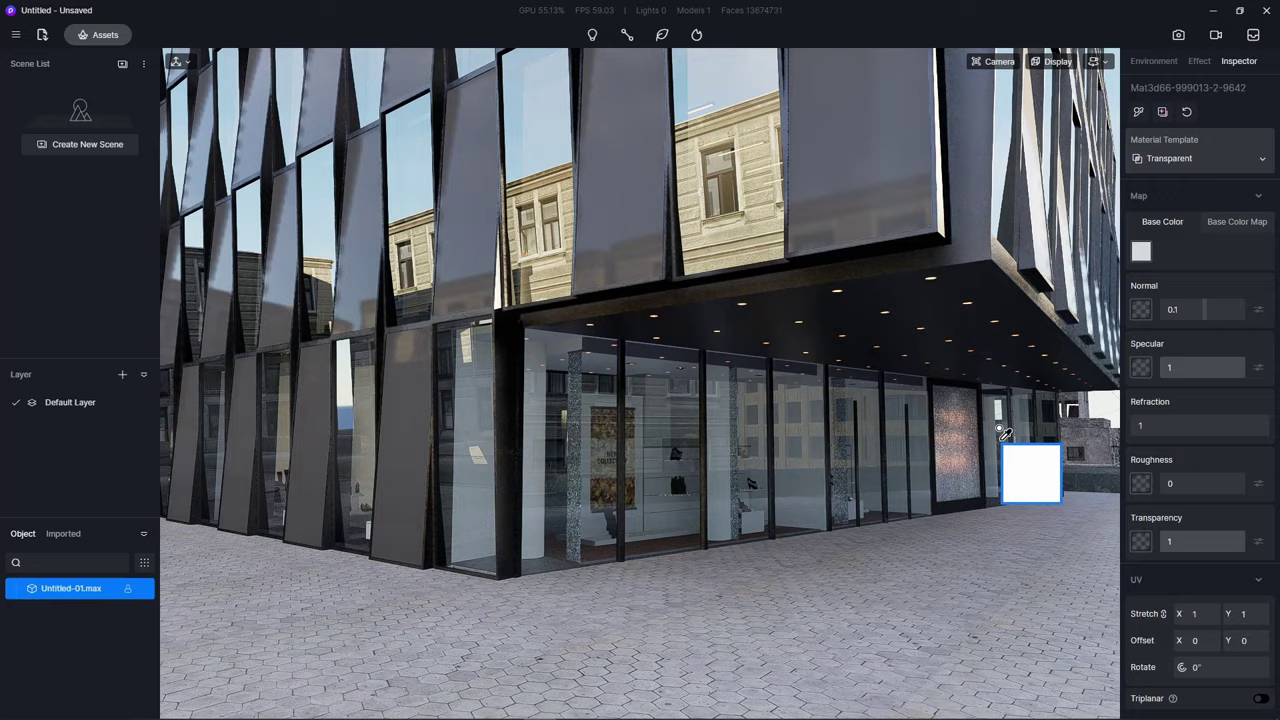
scroll(680, 440, up, 3)
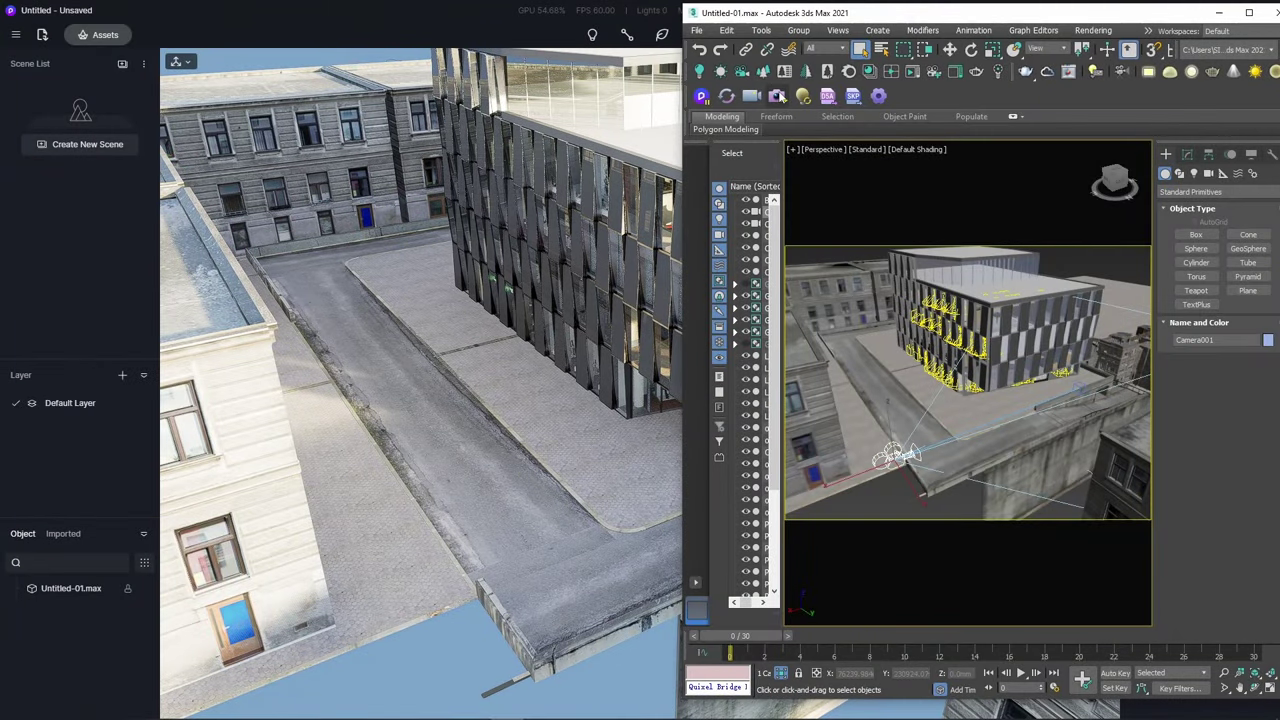
- Send Camera001 to D5 as a scene and switch D5's view to it
click(777, 95)
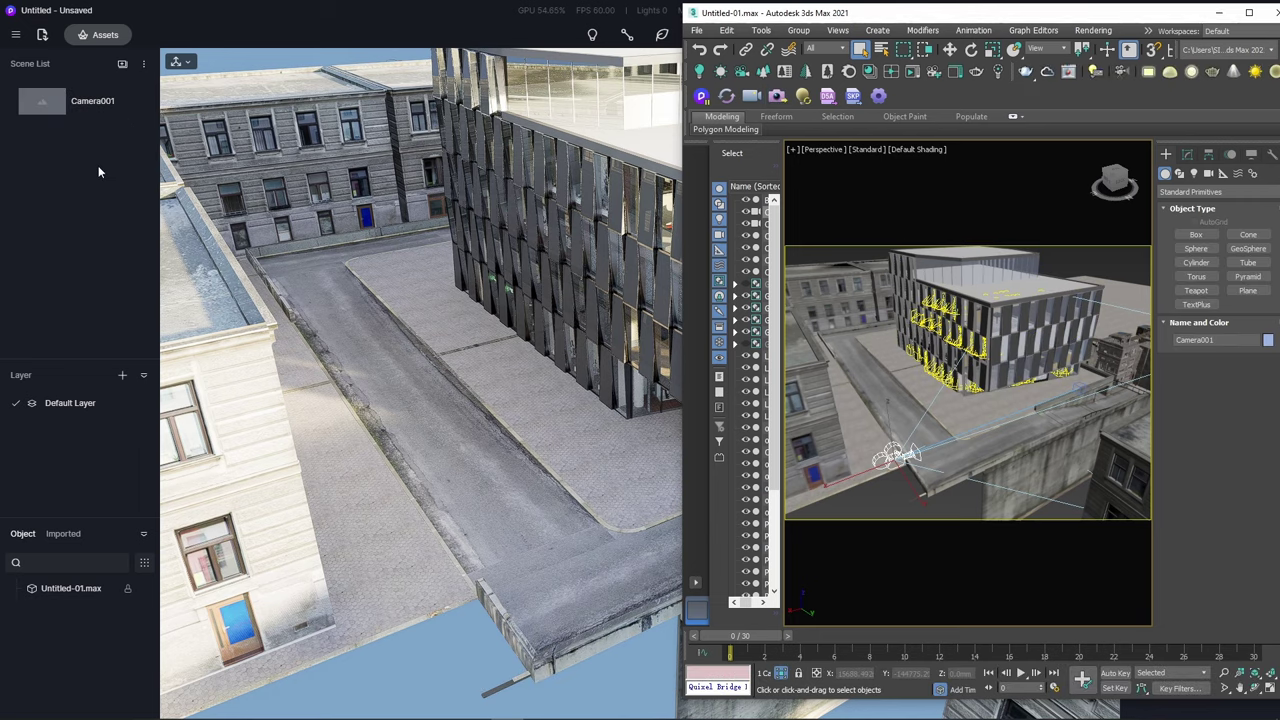
click(77, 105)
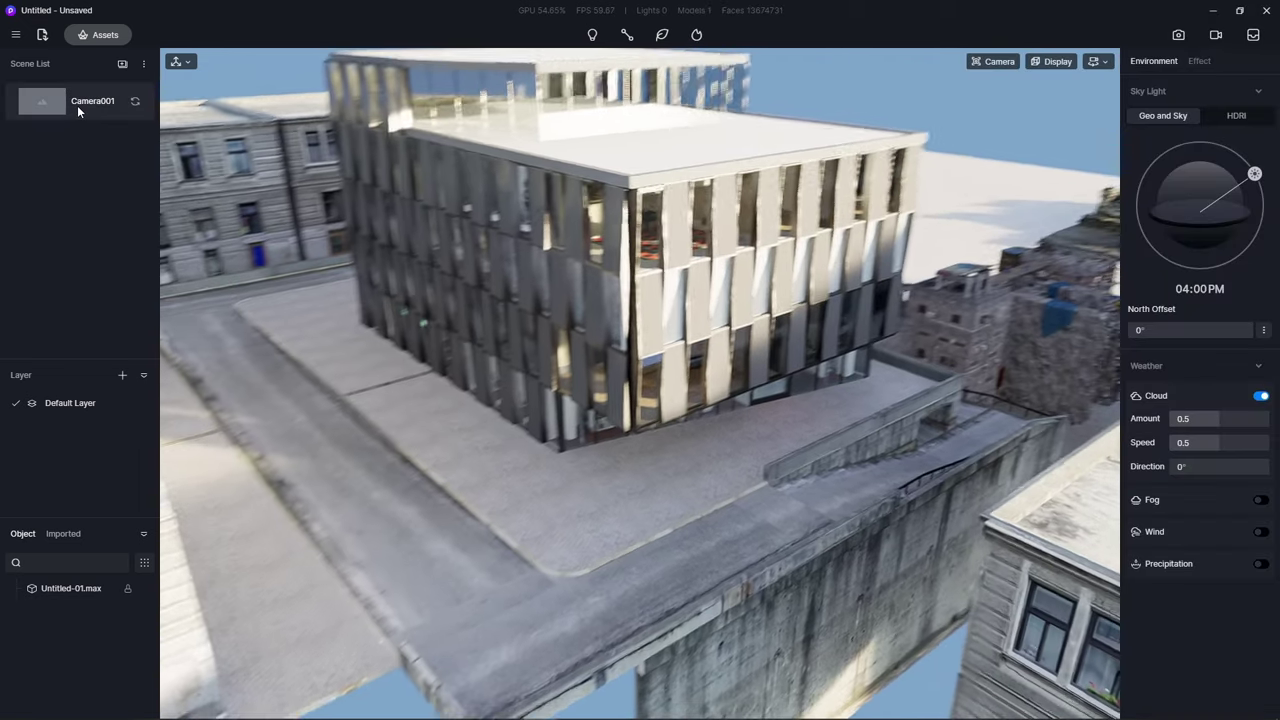
key(alt+Tab)
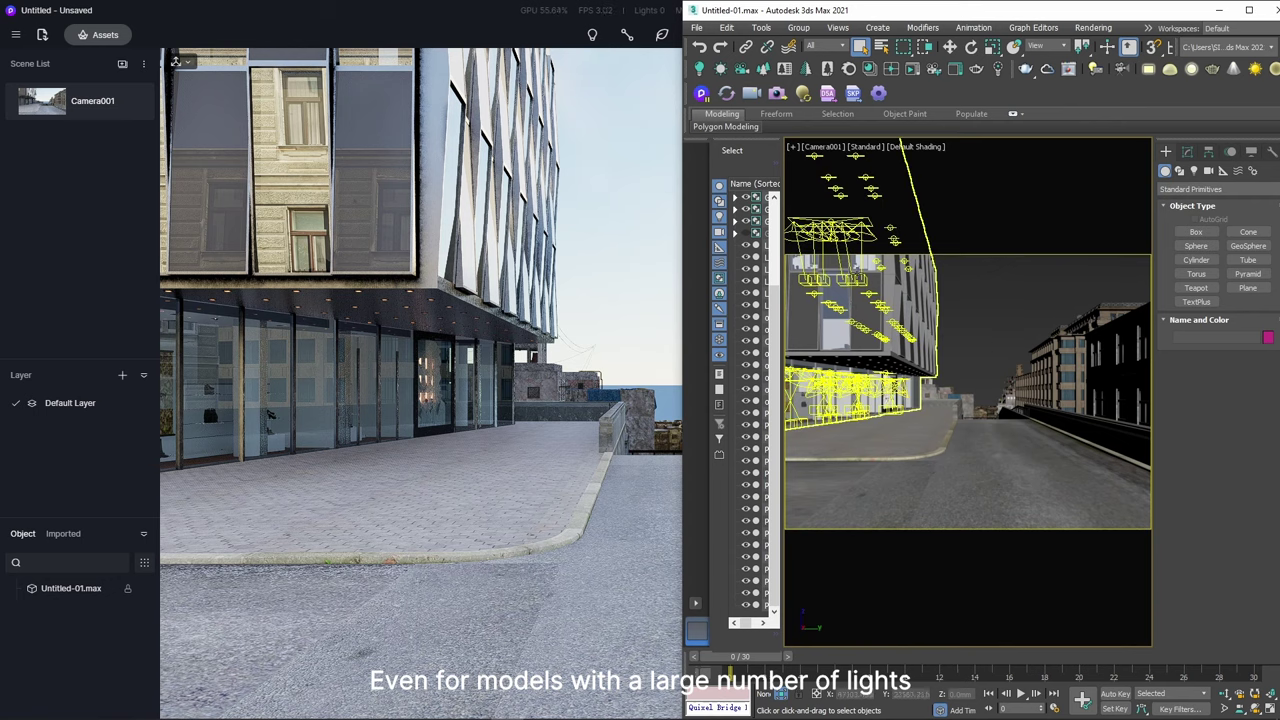
- Sync the 124 scene lights from 3ds Max into D5 Render as a light group
click(803, 93)
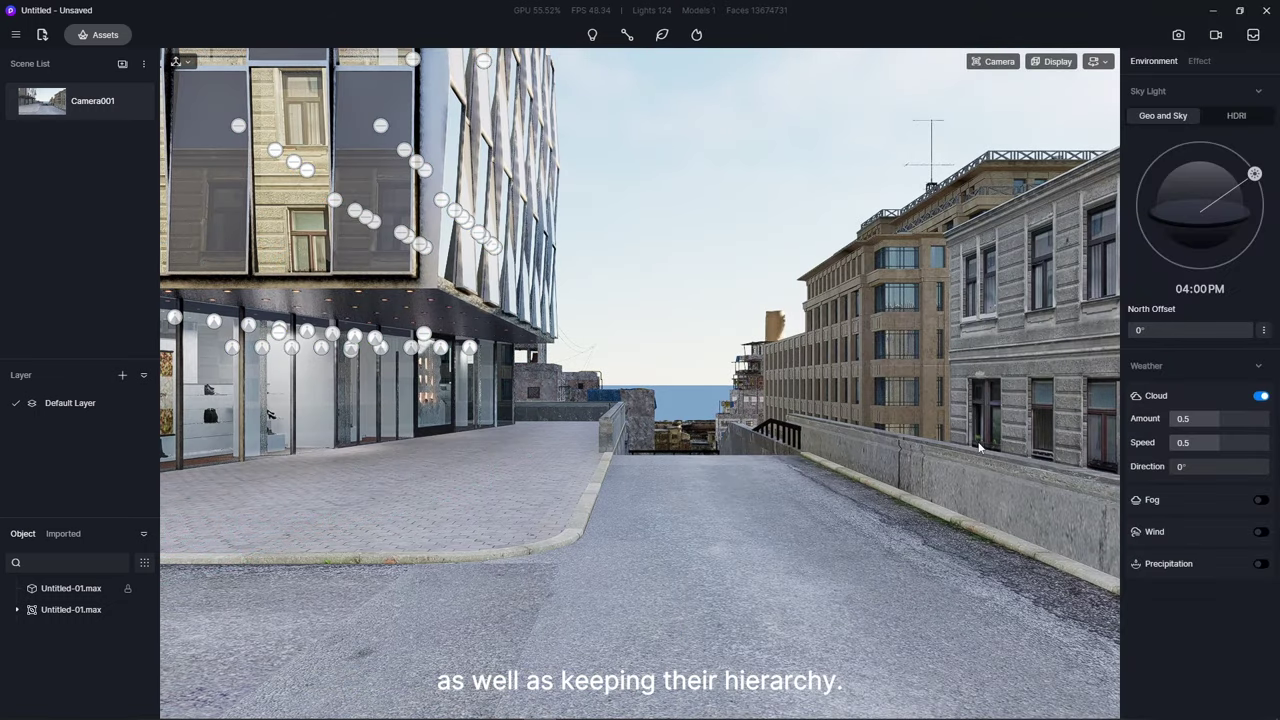
scroll(349, 255, up, 3)
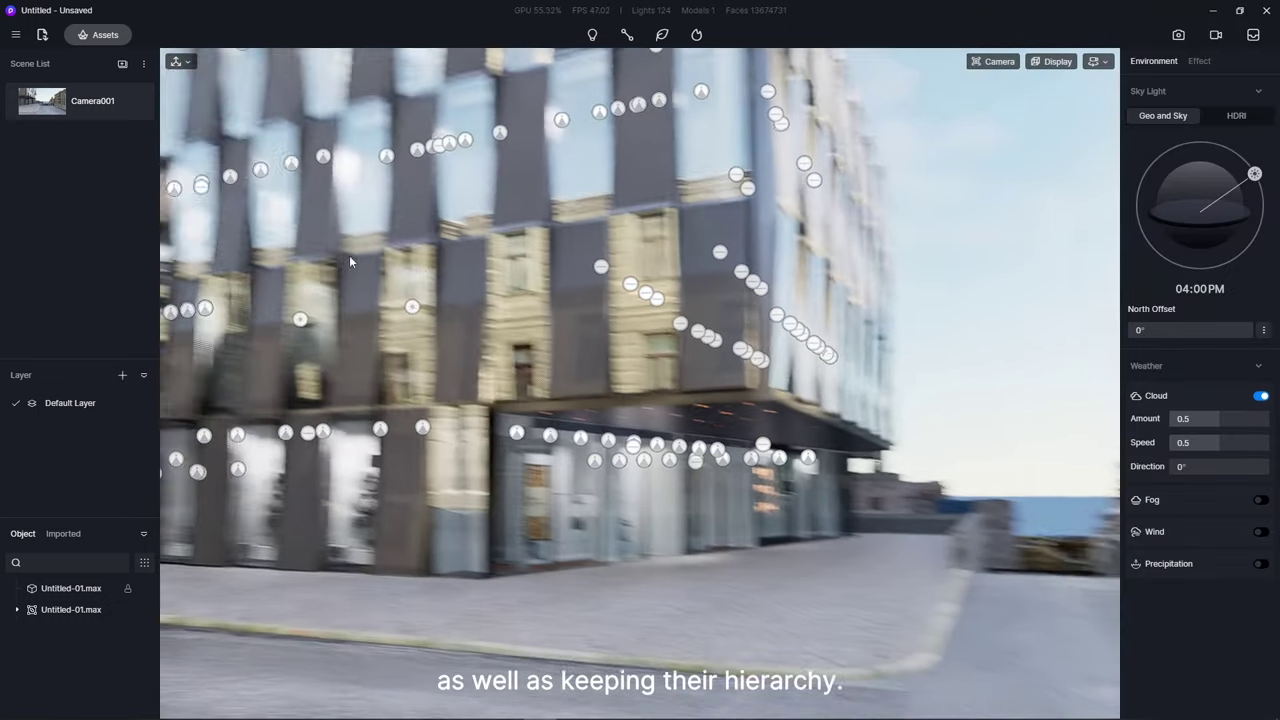
scroll(349, 255, down, 3)
right_drag(349, 255, 740, 348)
- Expand the Untitled-01.max light group and select individual lights like VRayLight001 and Am178_030_001
click(757, 343)
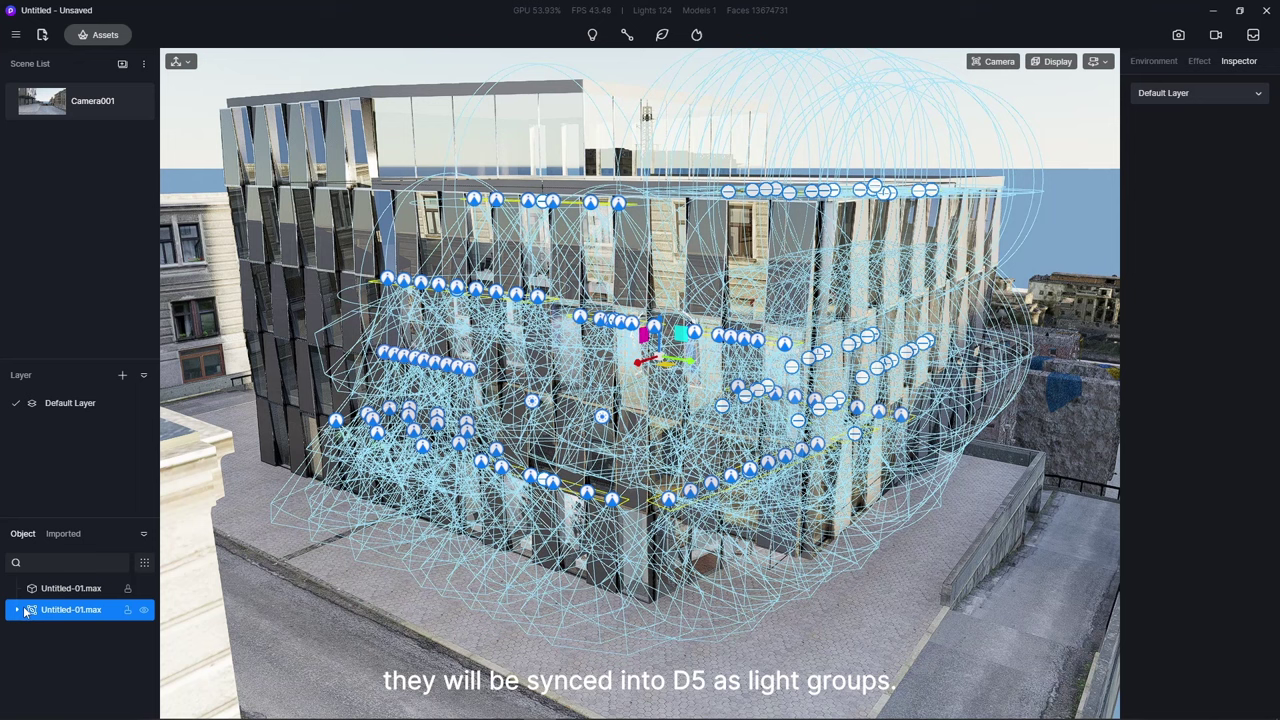
click(17, 610)
click(88, 631)
click(96, 677)
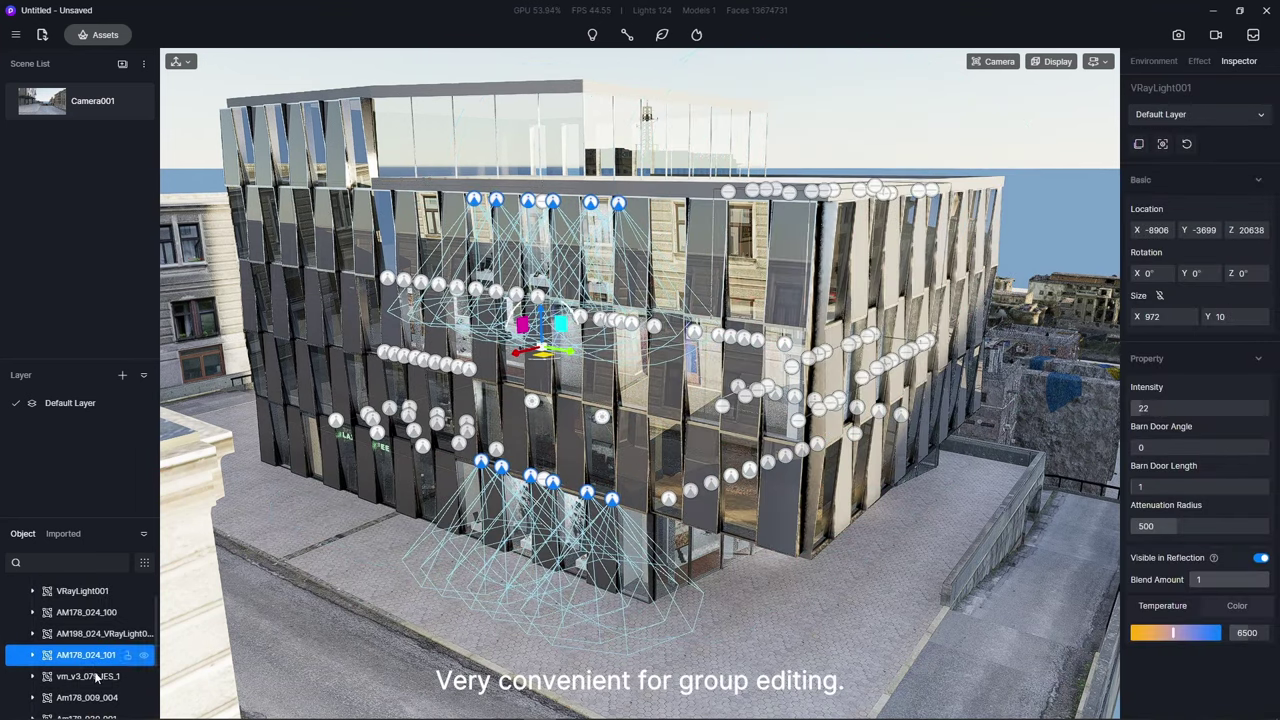
click(96, 677)
click(85, 698)
click(86, 690)
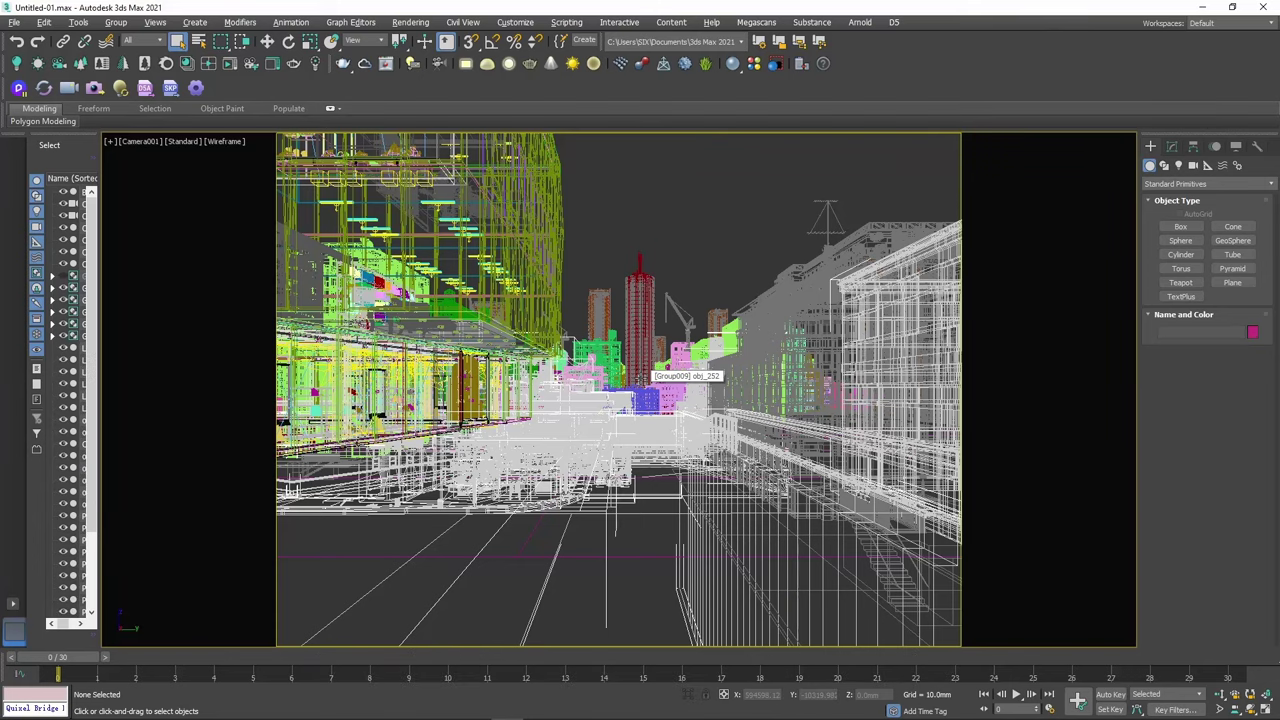
- In Top view, select the Group009 building group and export it as A.d5a
key(t)
scroll(655, 447, up, 6)
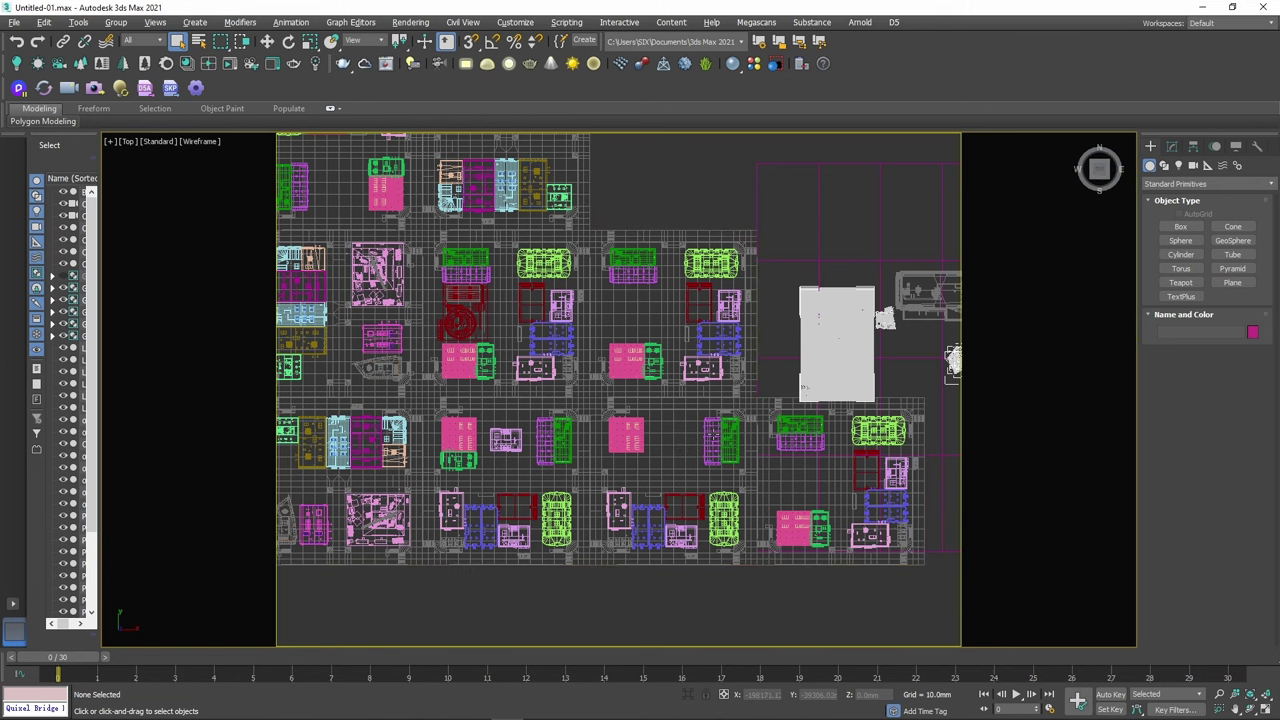
key(m)
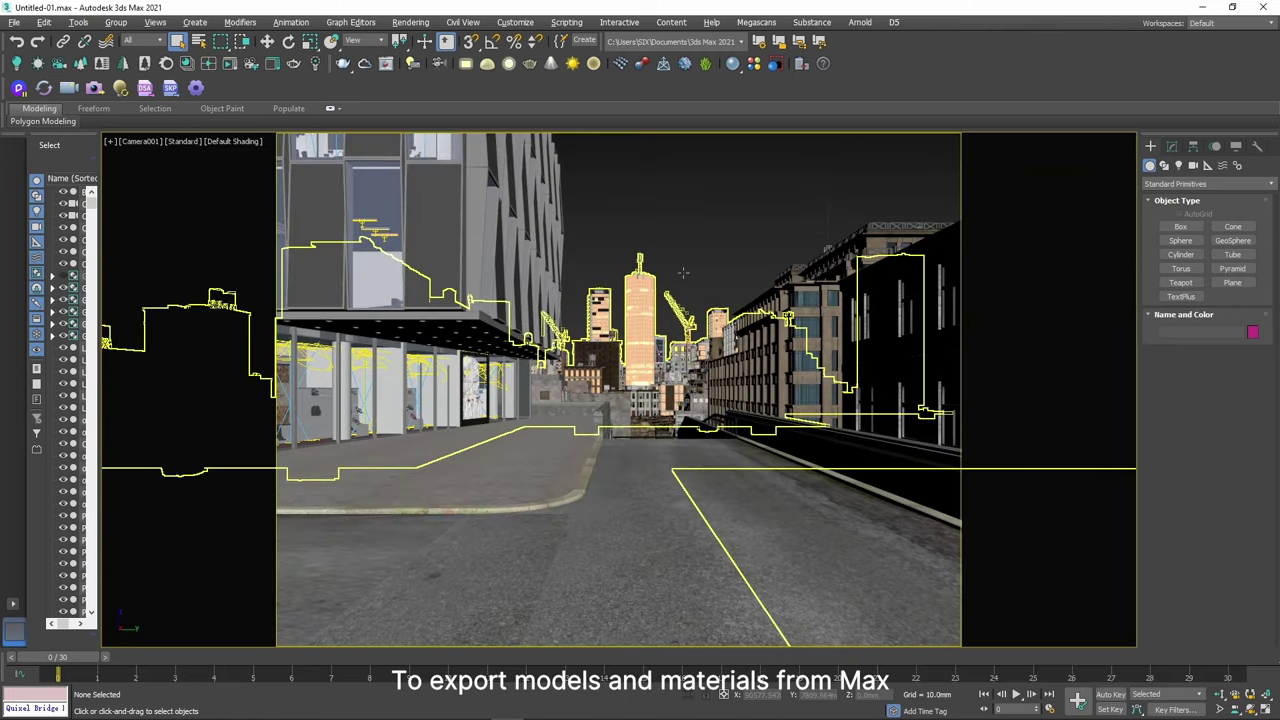
click(683, 272)
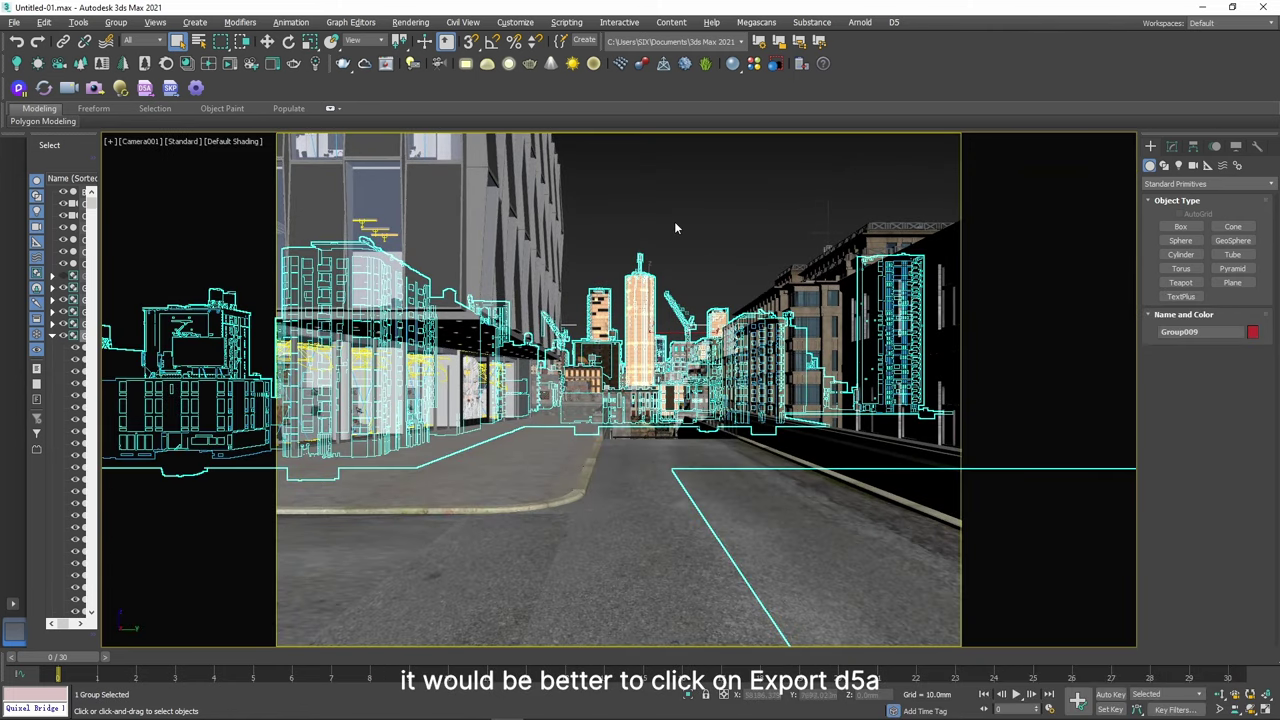
click(145, 88)
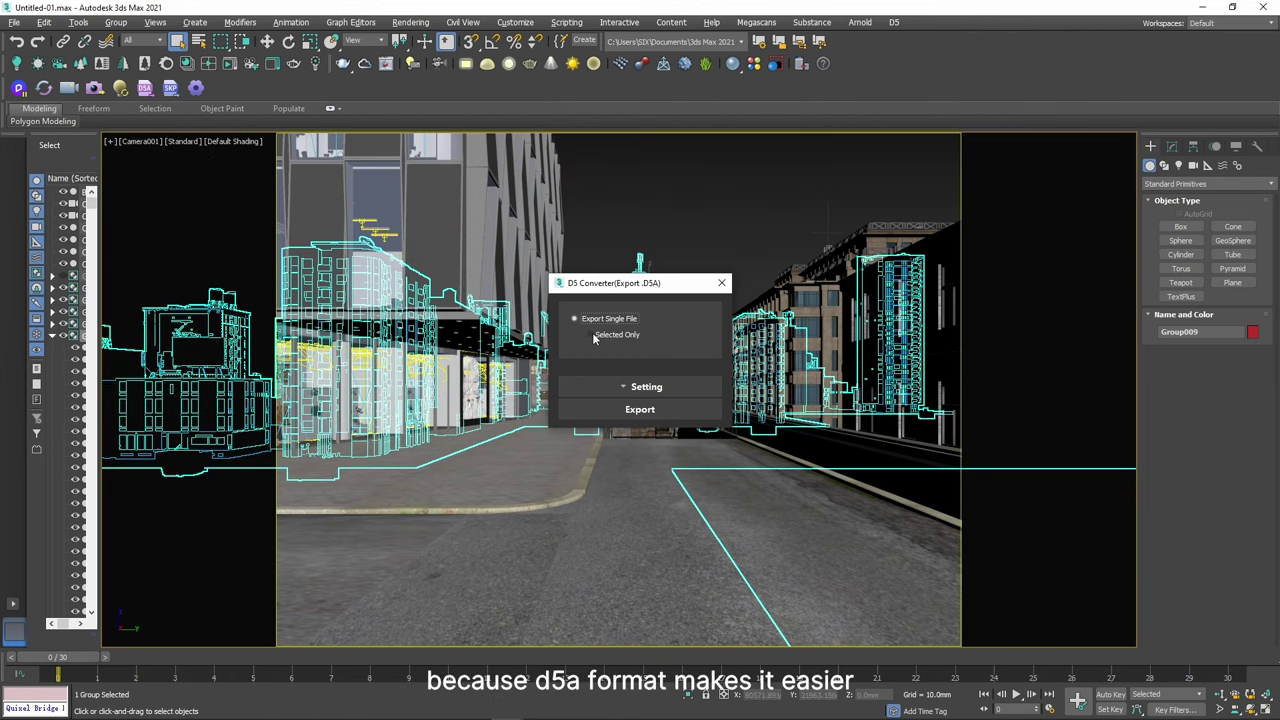
click(638, 410)
key(Return)
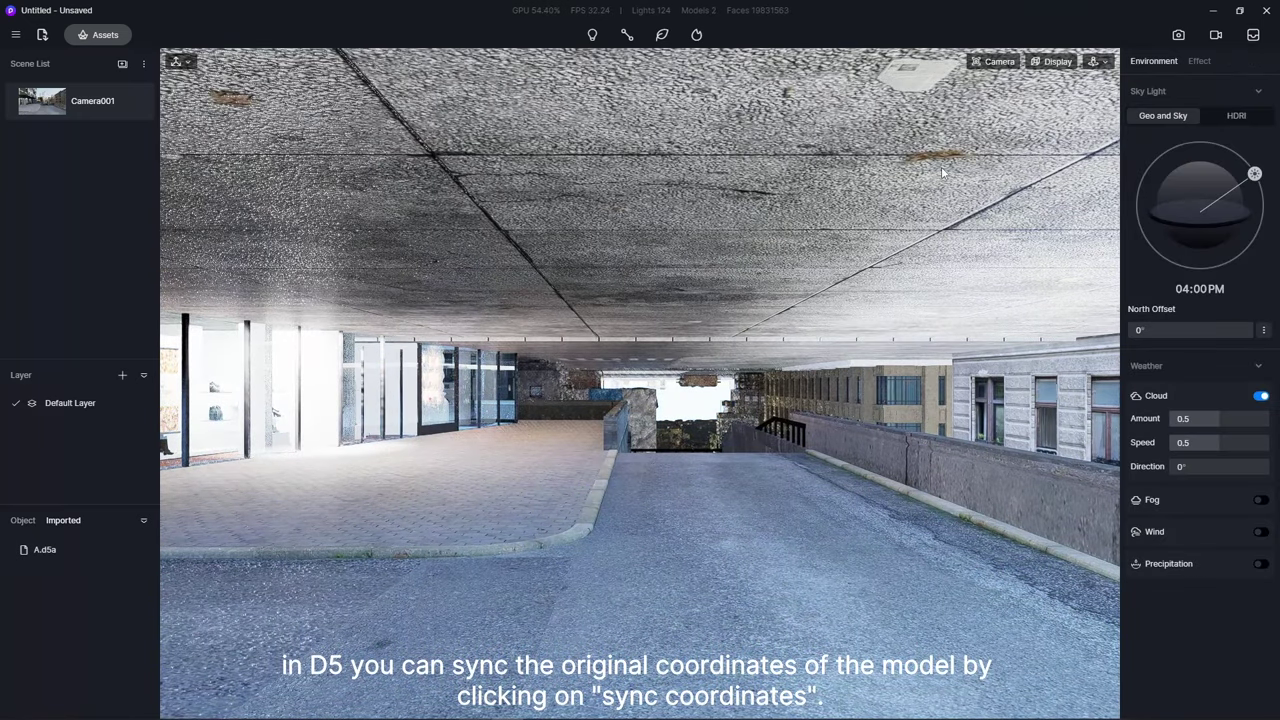
- Restore A.d5a to its original coordinates, align it with Untitled-01.max, then deselect
click(941, 172)
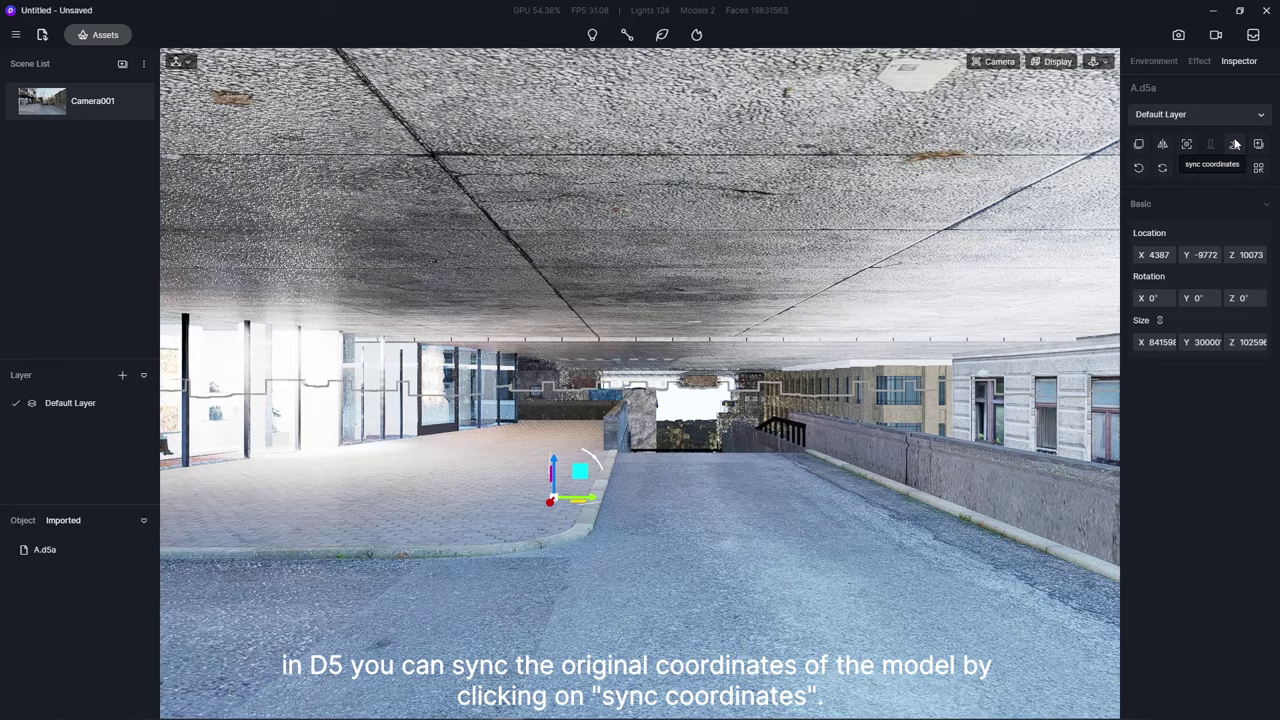
click(1236, 145)
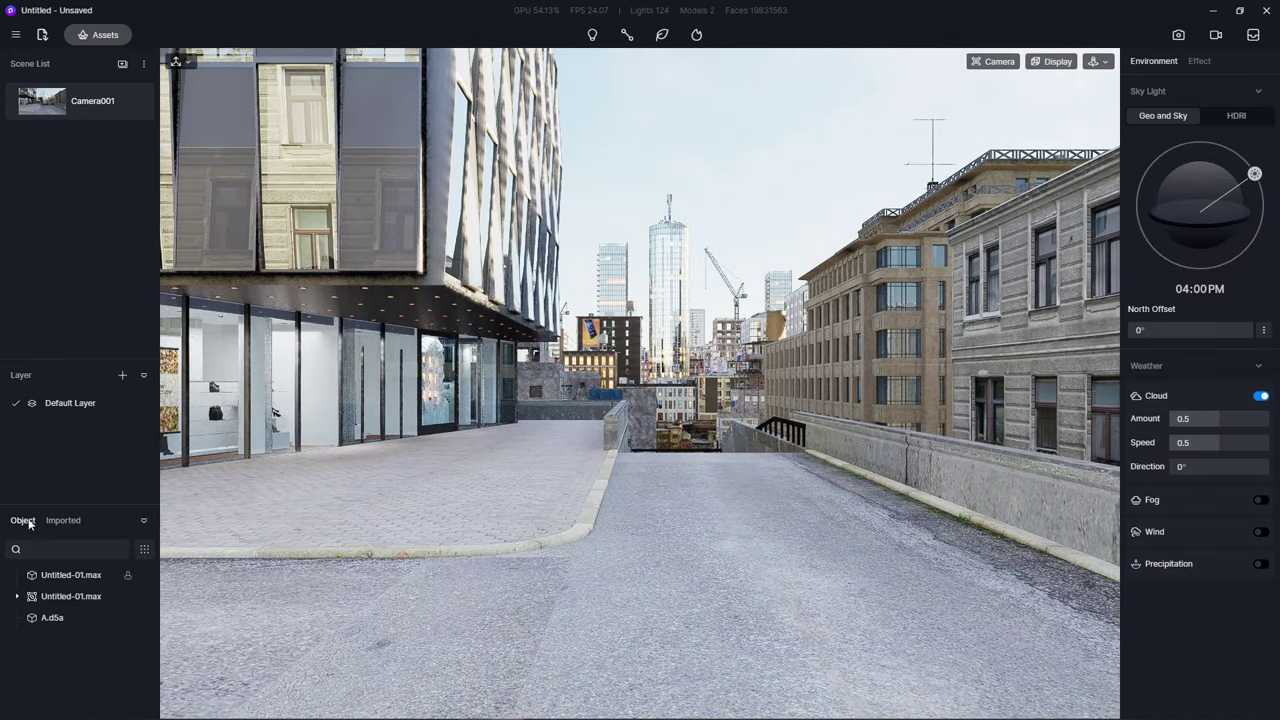
click(127, 580)
click(670, 284)
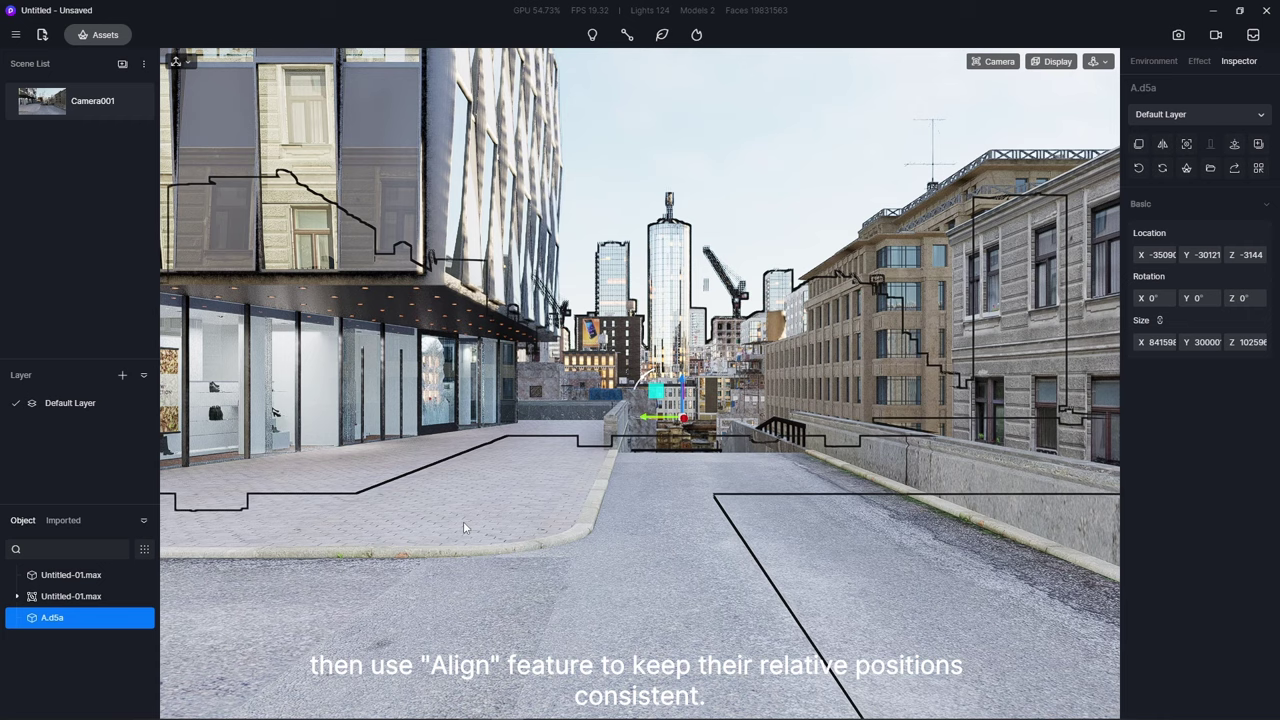
ctrl+click(500, 523)
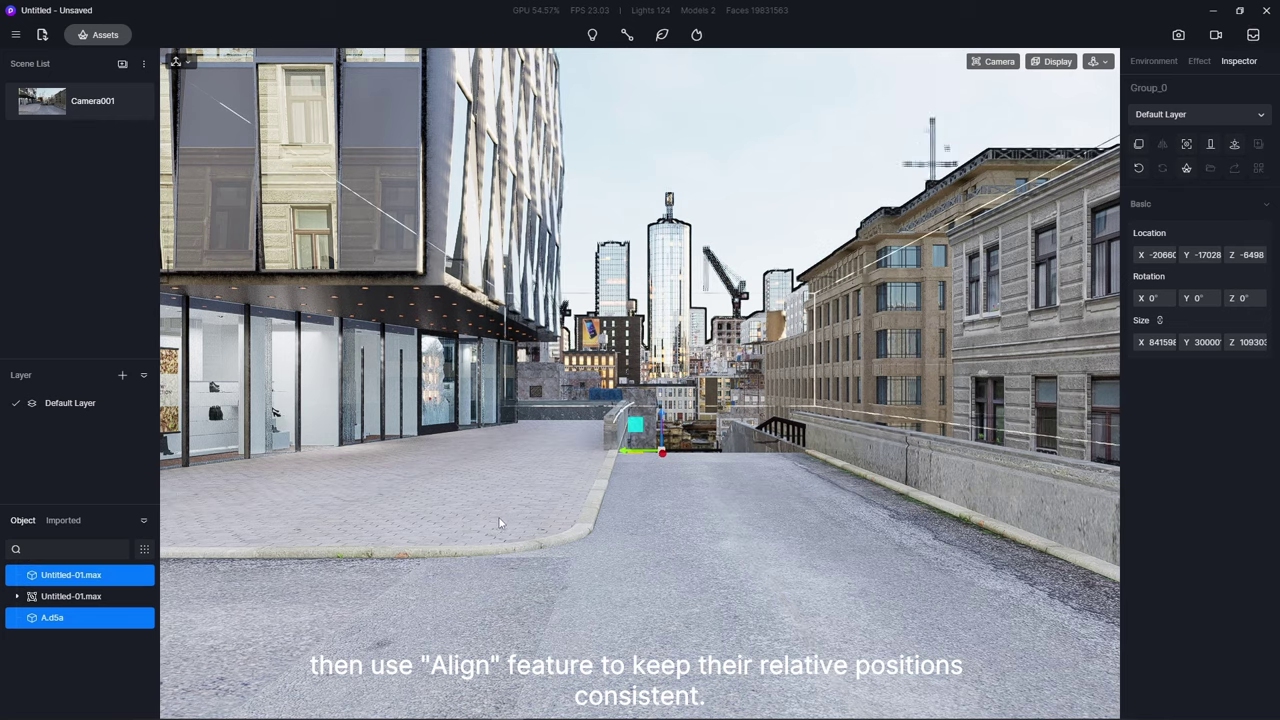
click(1211, 145)
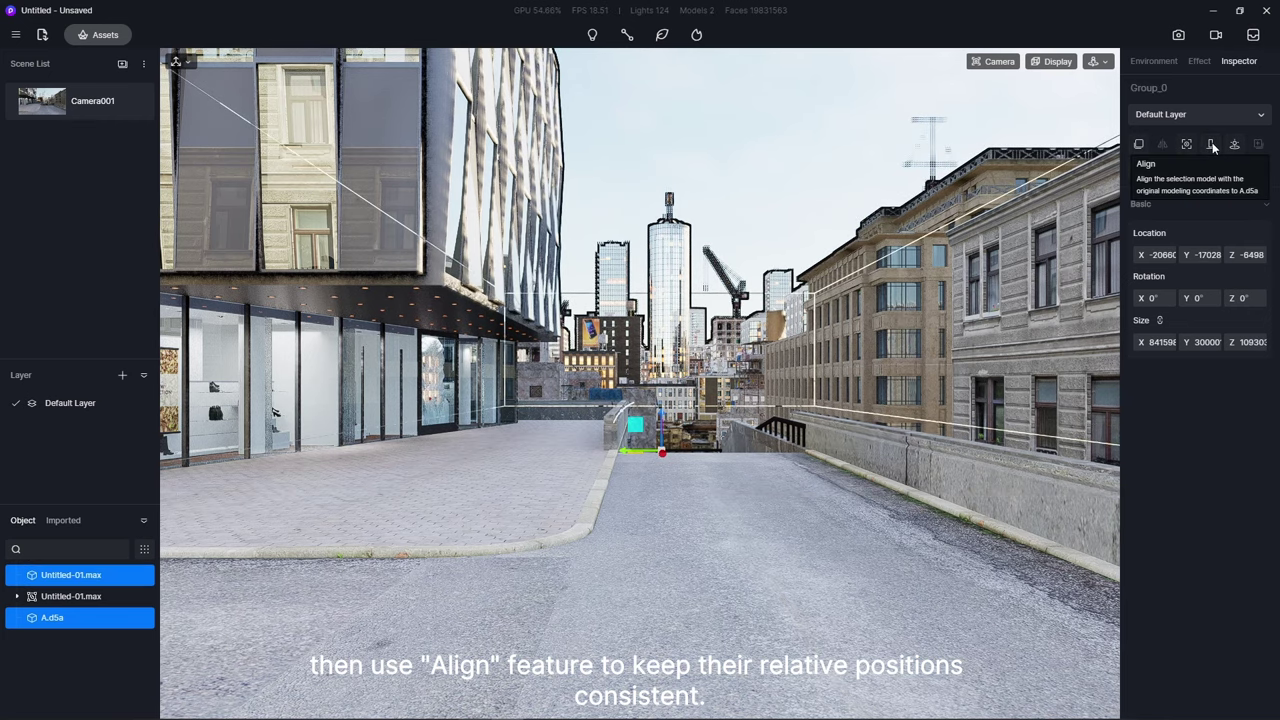
click(795, 202)
- Give the glass tower's material refraction 1, normal 0 and base colour RGB 194/203/203
scroll(750, 398, up, 10)
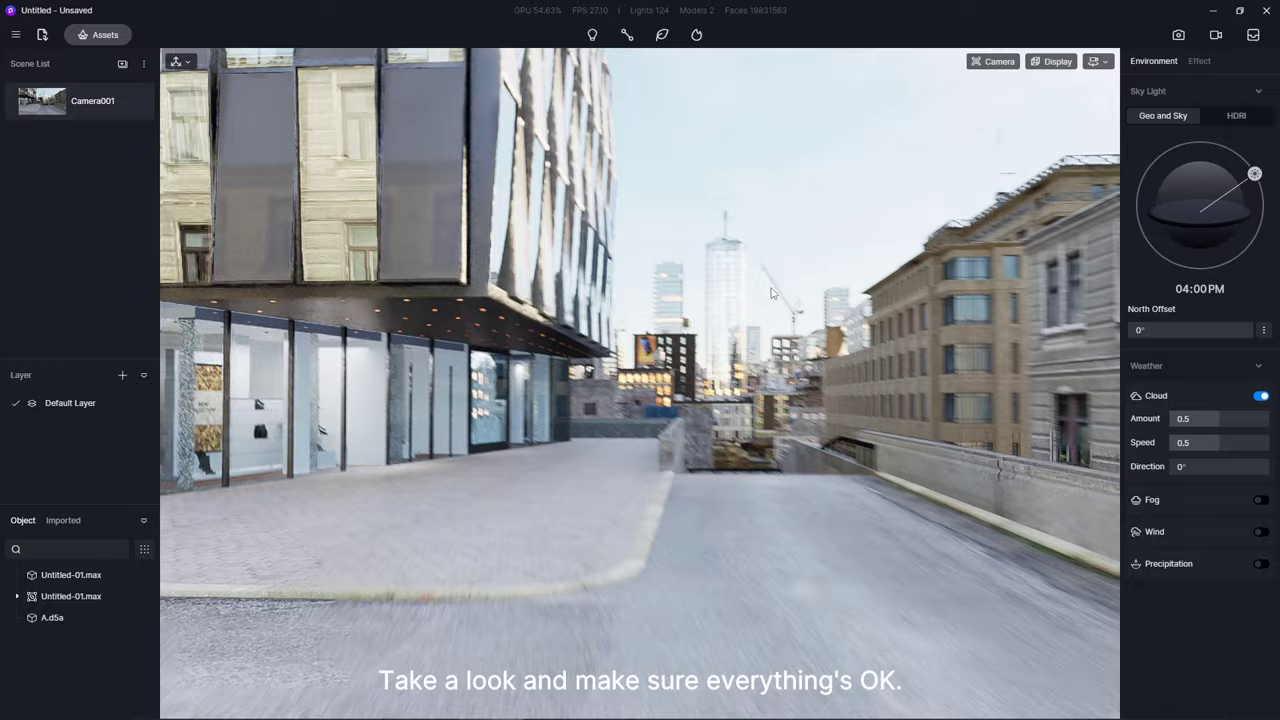
scroll(750, 398, down, 5)
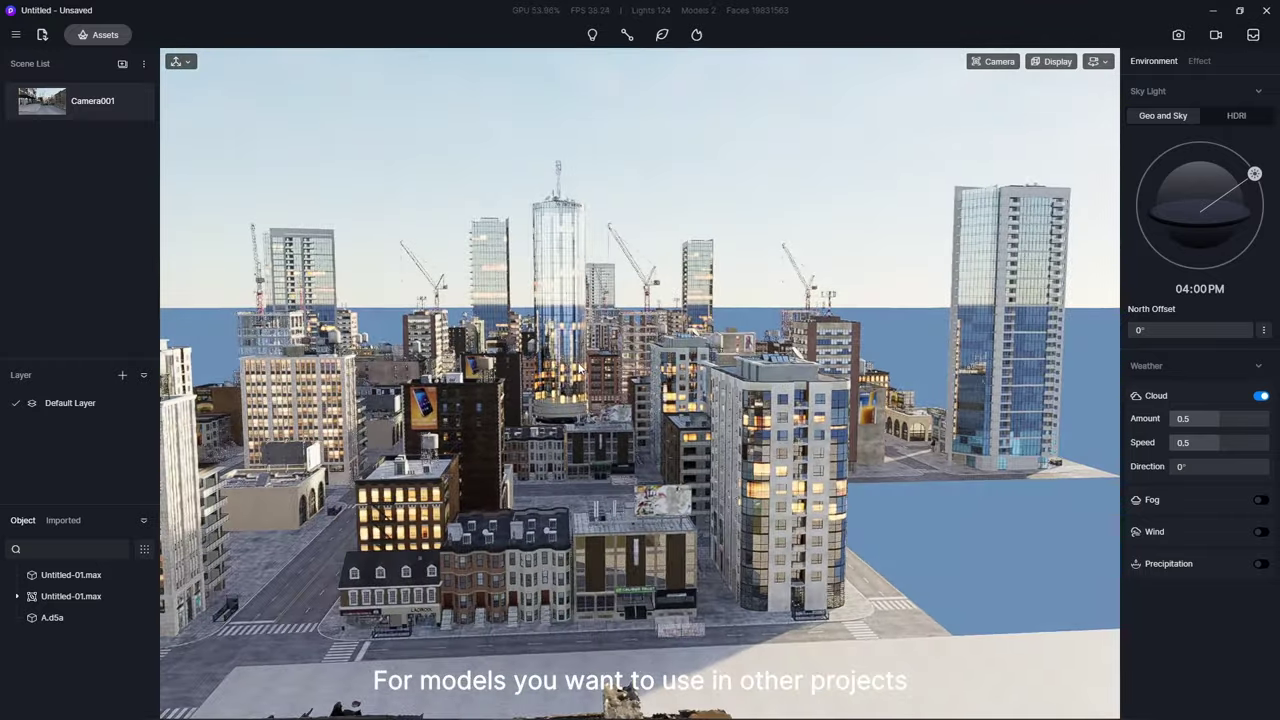
click(697, 400)
scroll(697, 400, up, 3)
scroll(697, 400, down, 4)
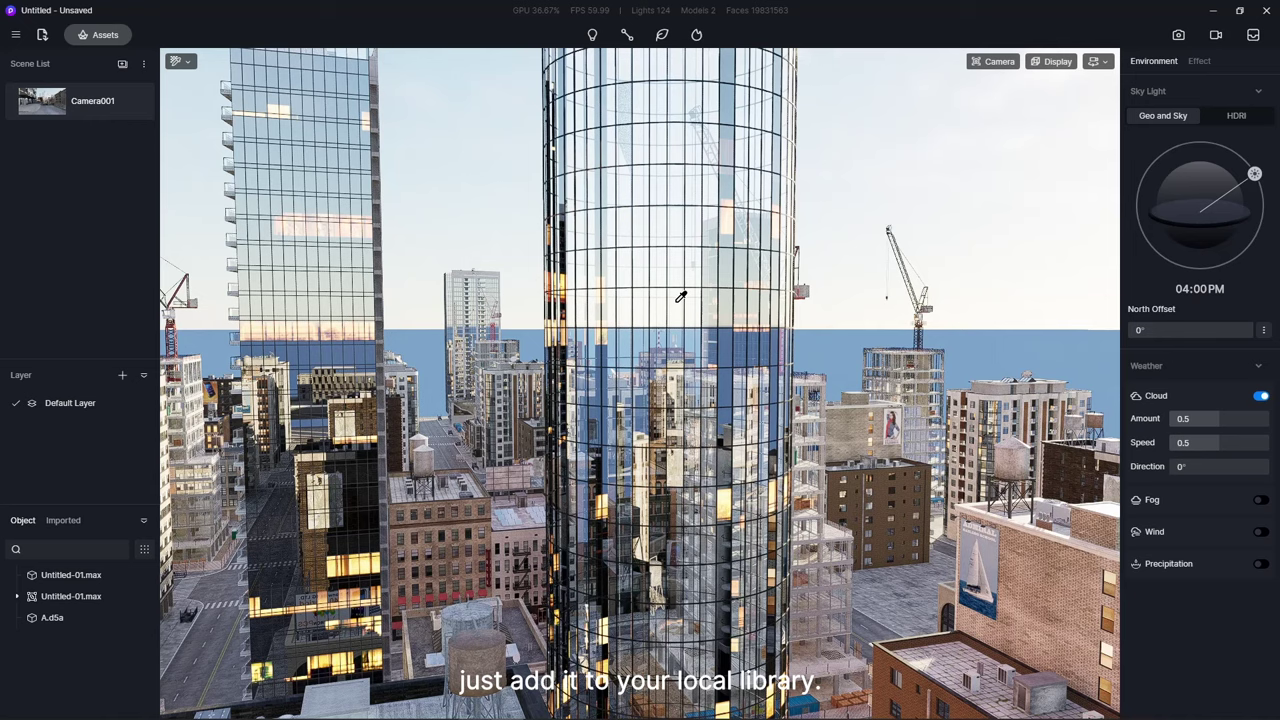
click(674, 298)
drag(1165, 425, 1124, 432)
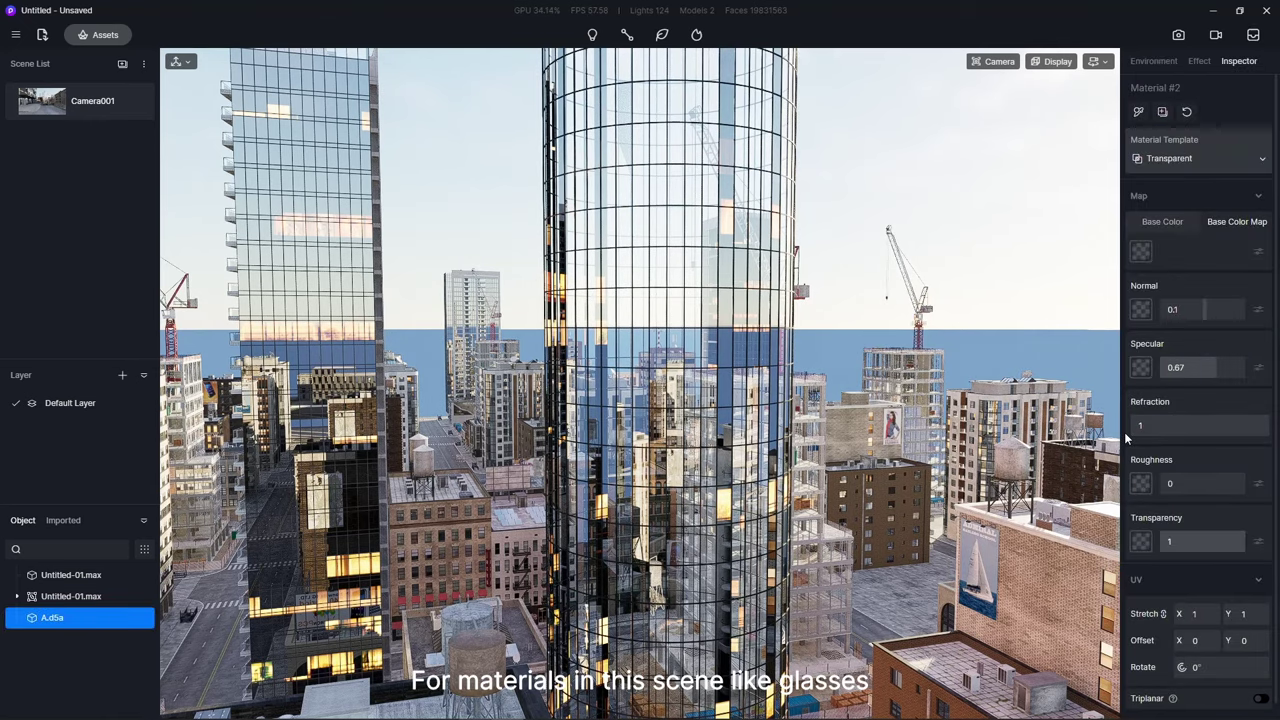
text(0)
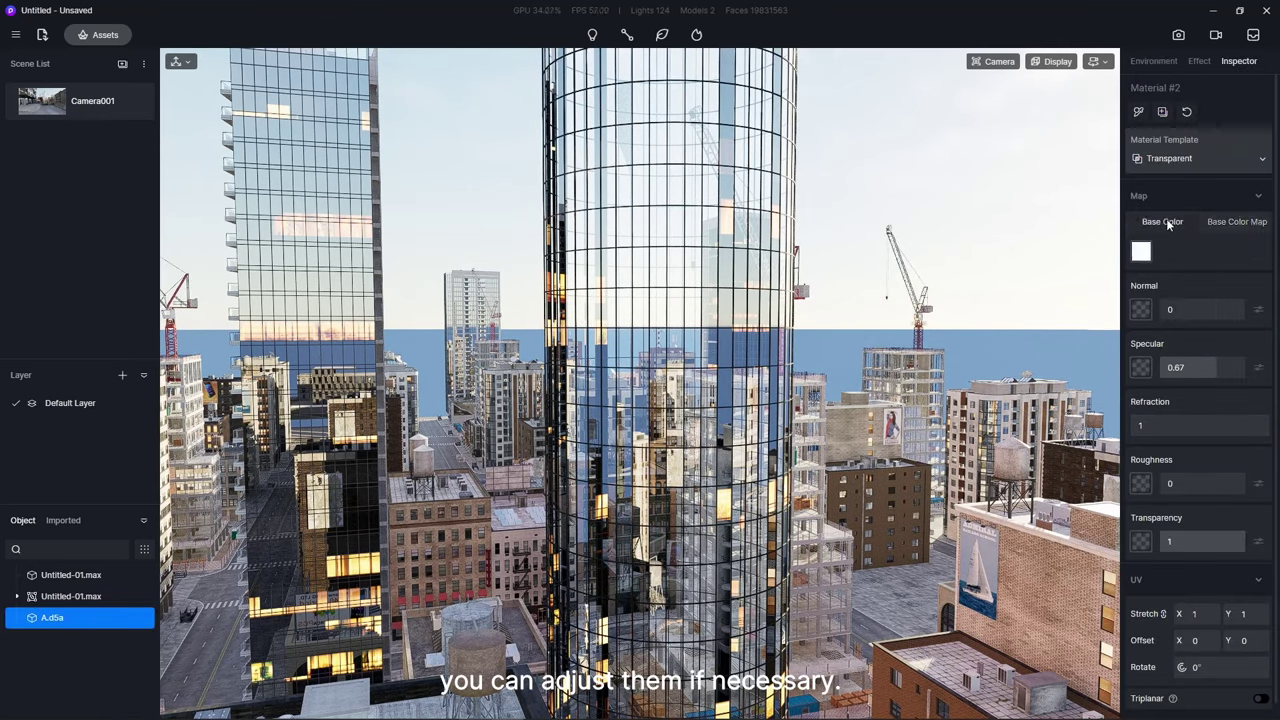
click(1141, 251)
click(1216, 366)
drag(1155, 304, 1145, 314)
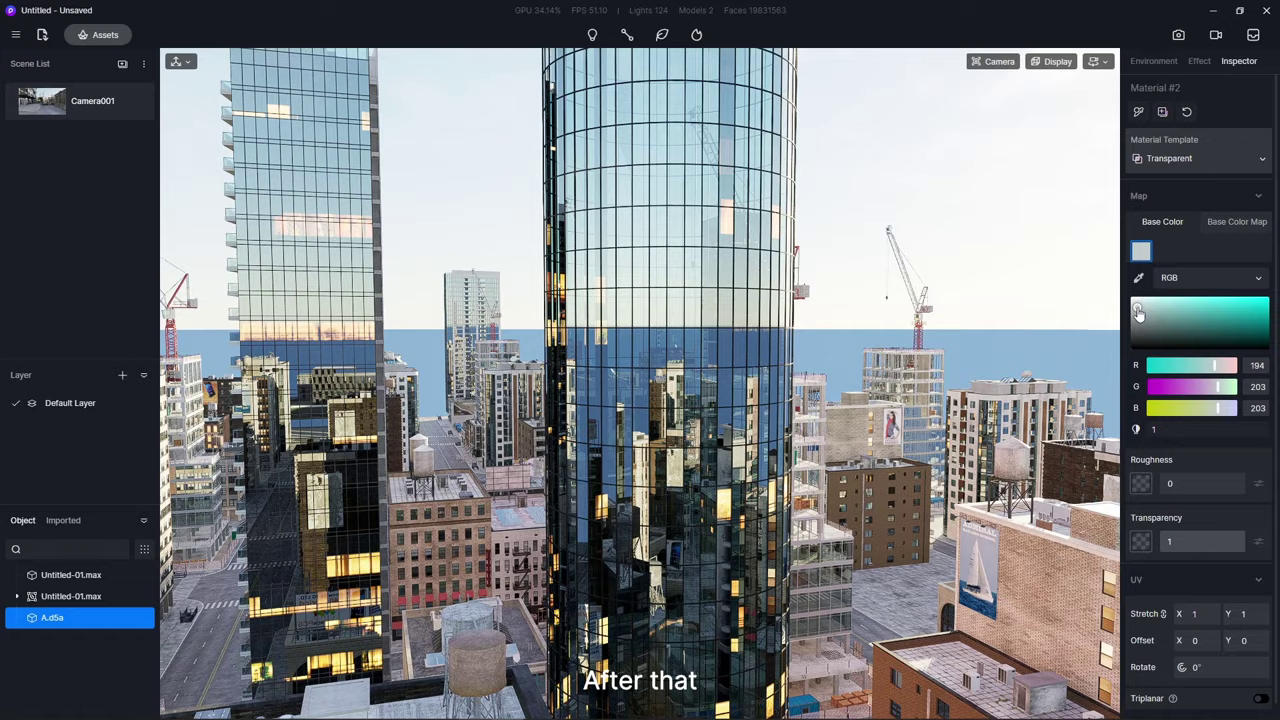
click(56, 104)
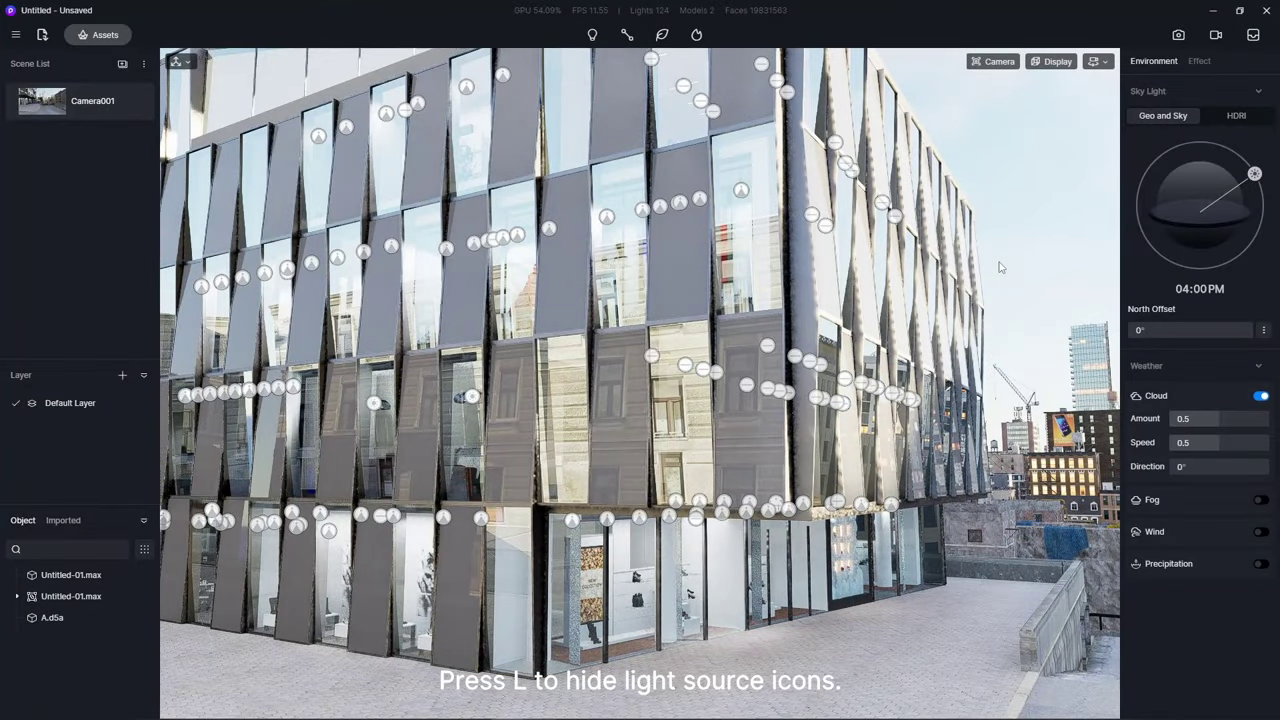
- Hide the viewport light icons with L and turn Exposure Auto off in Effects
key(l)
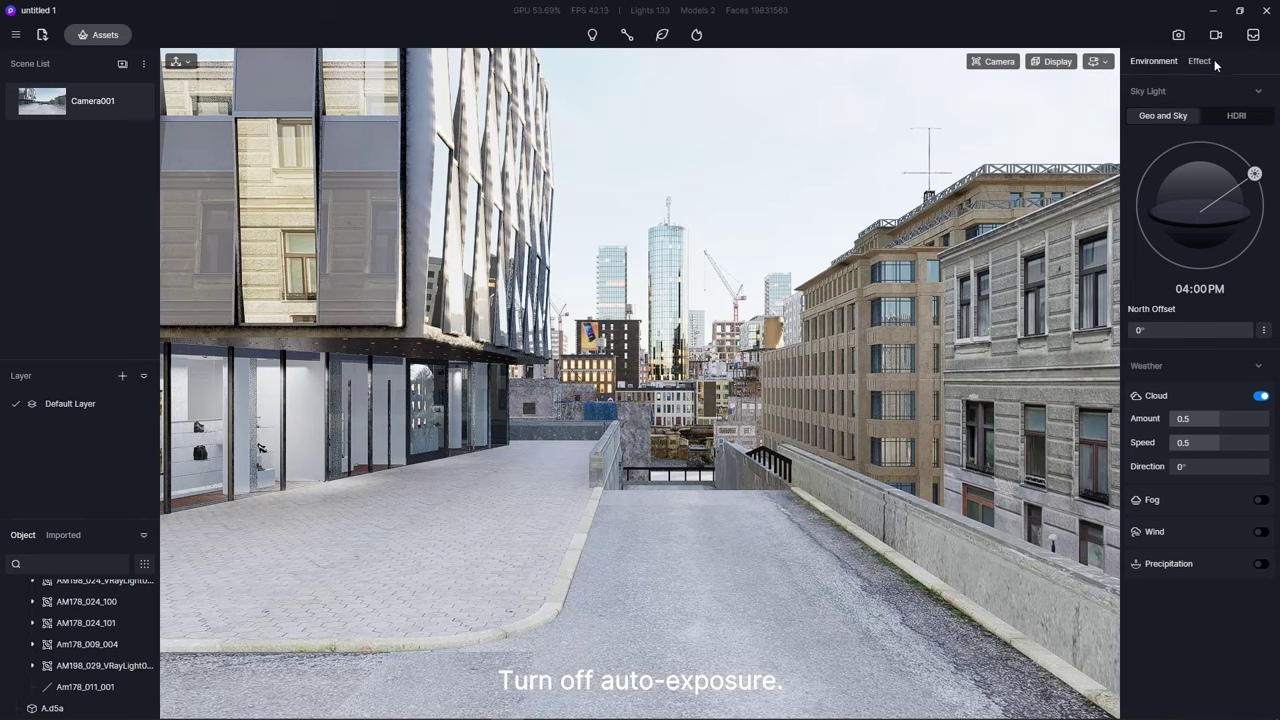
click(1199, 61)
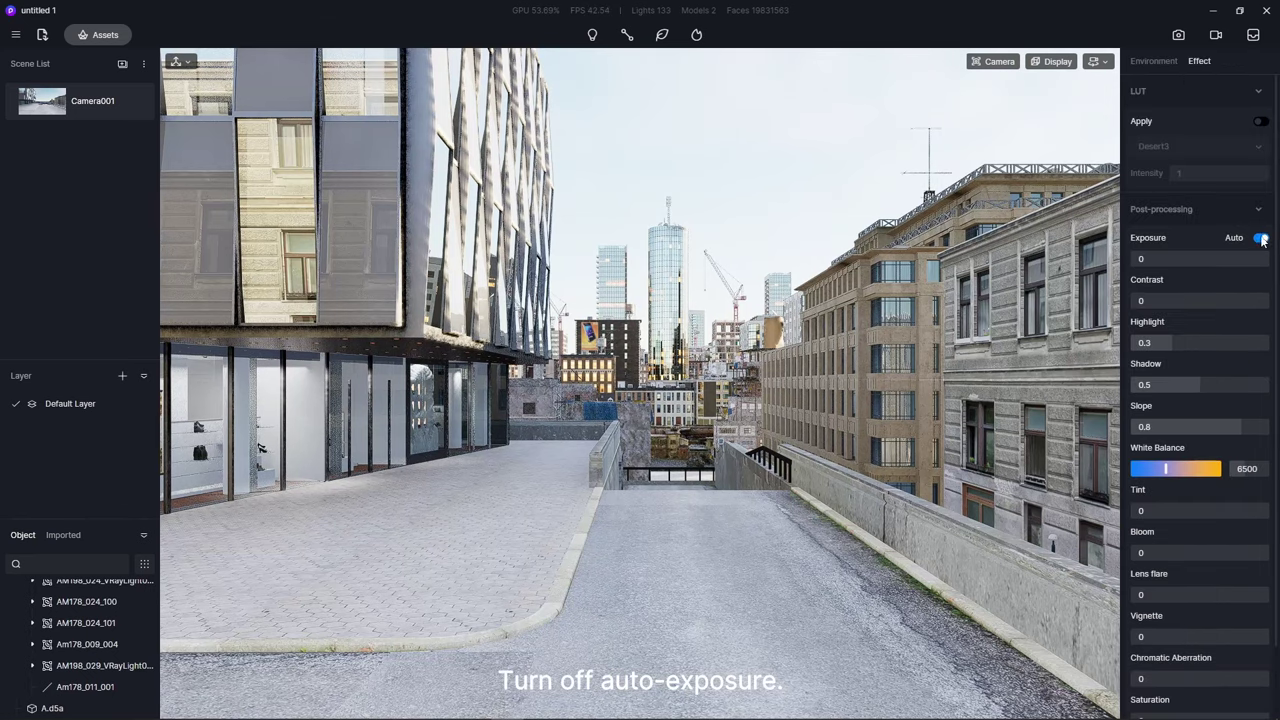
click(1156, 62)
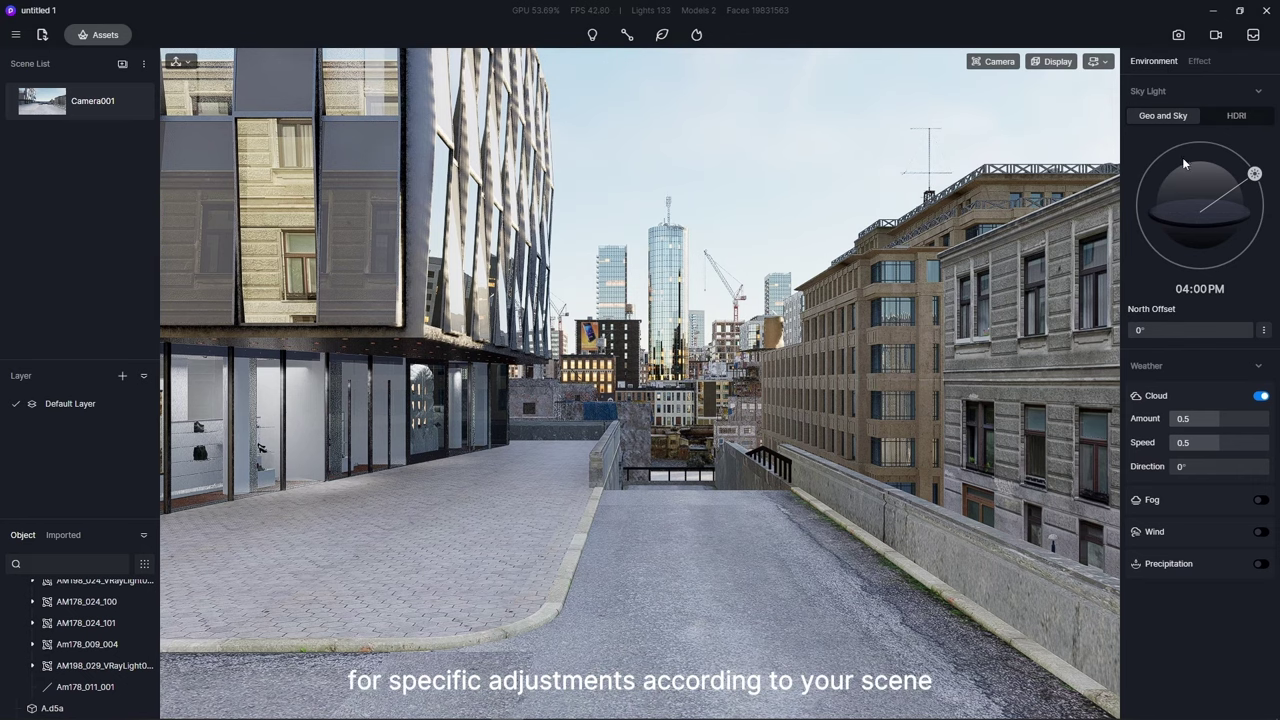
- Use the Early Morning HDRI at 0.09, fog at 1.89, and precipitation with ponding 0.25
click(1237, 116)
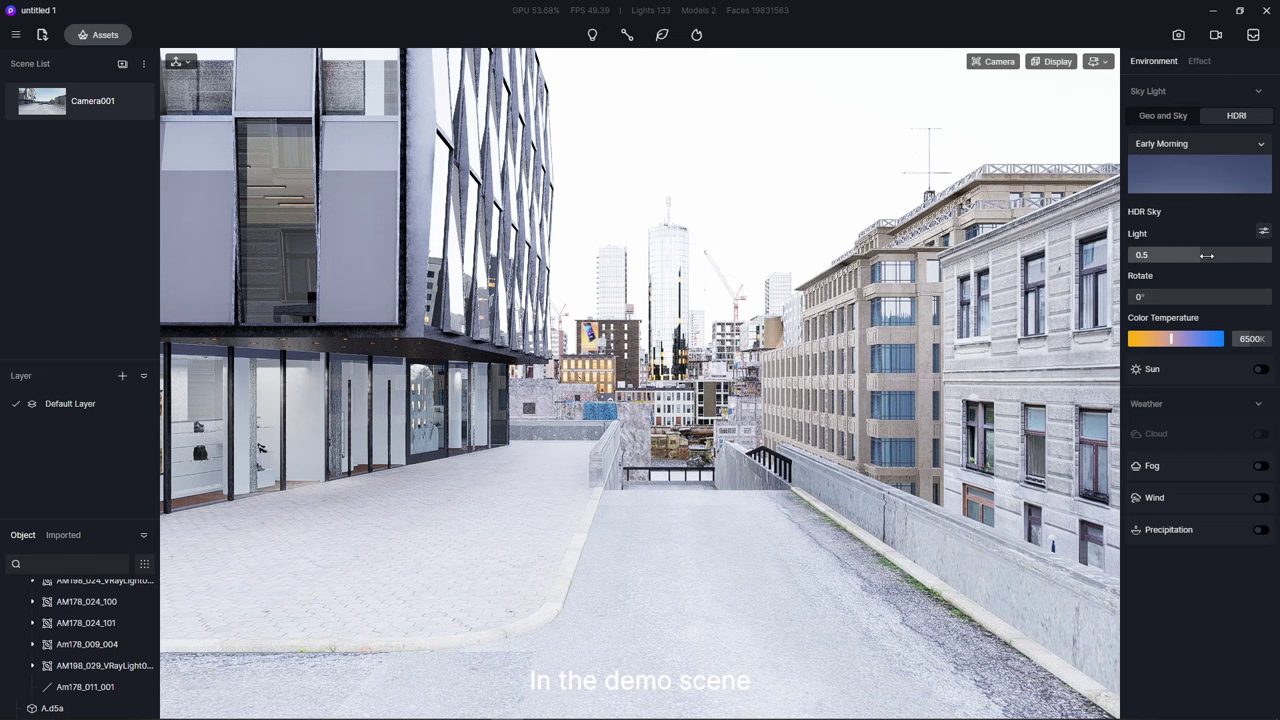
drag(1207, 256, 1140, 256)
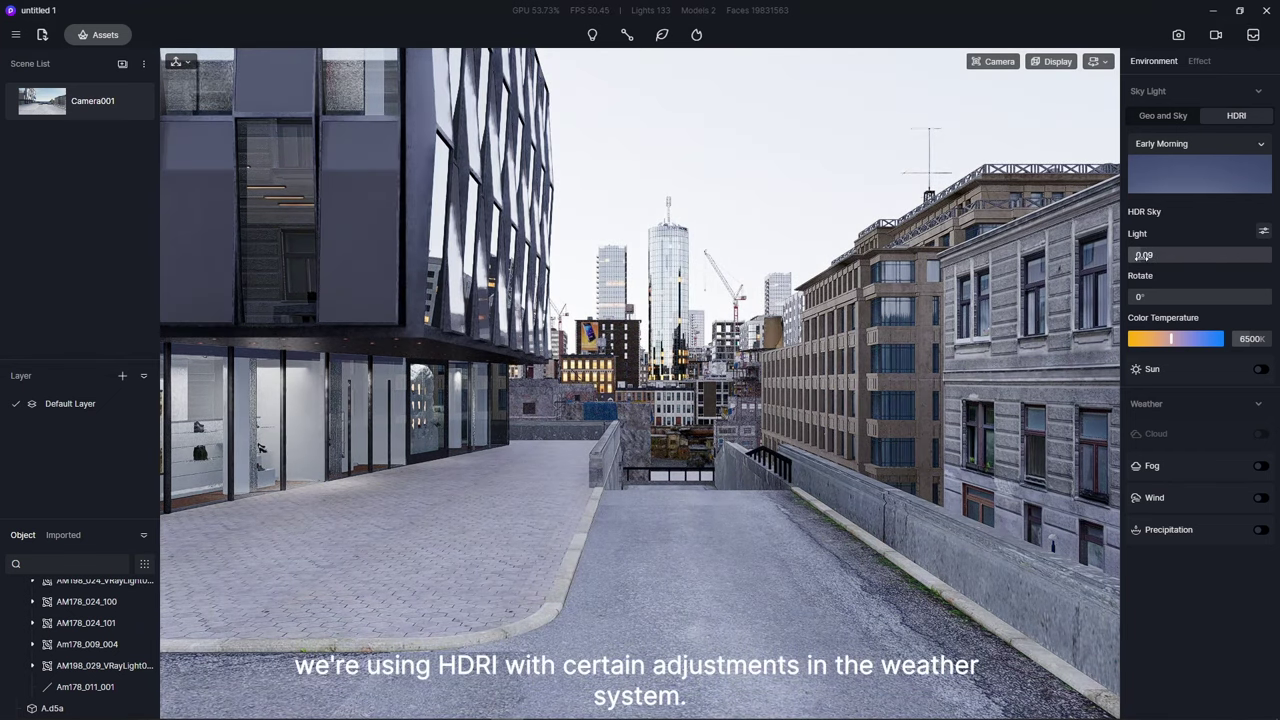
click(1262, 467)
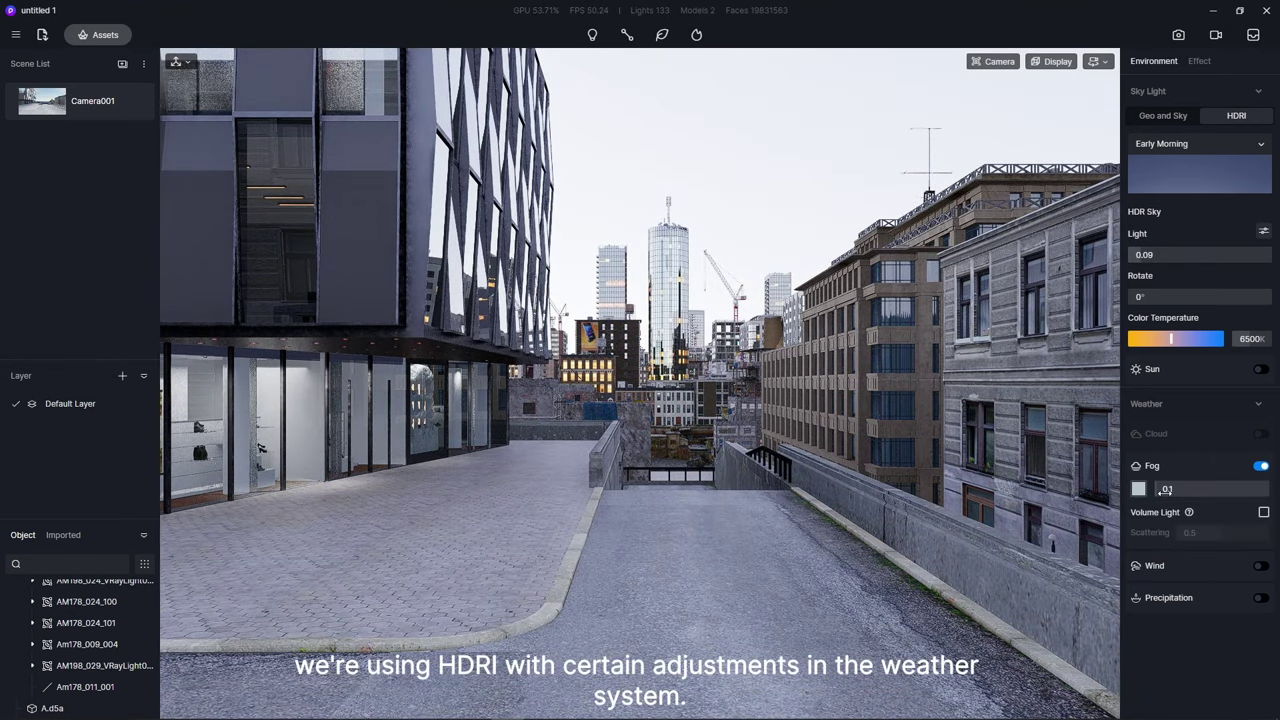
drag(1165, 489, 1197, 489)
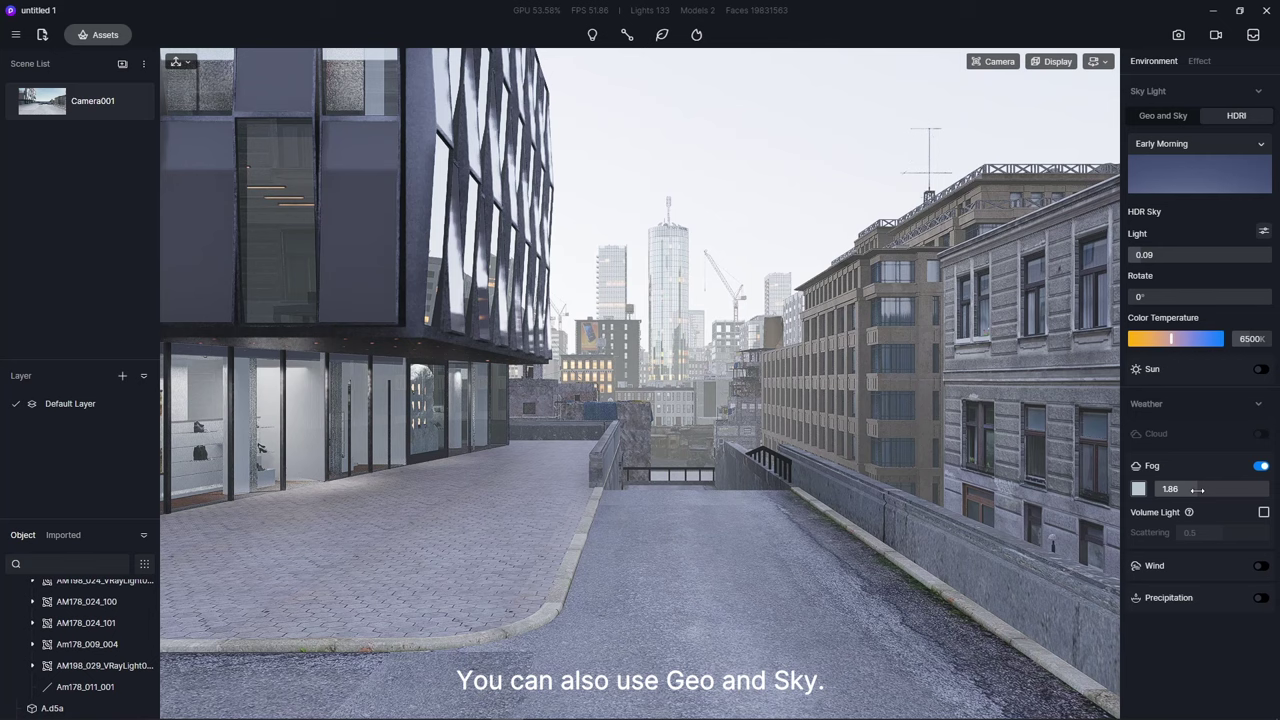
click(1138, 488)
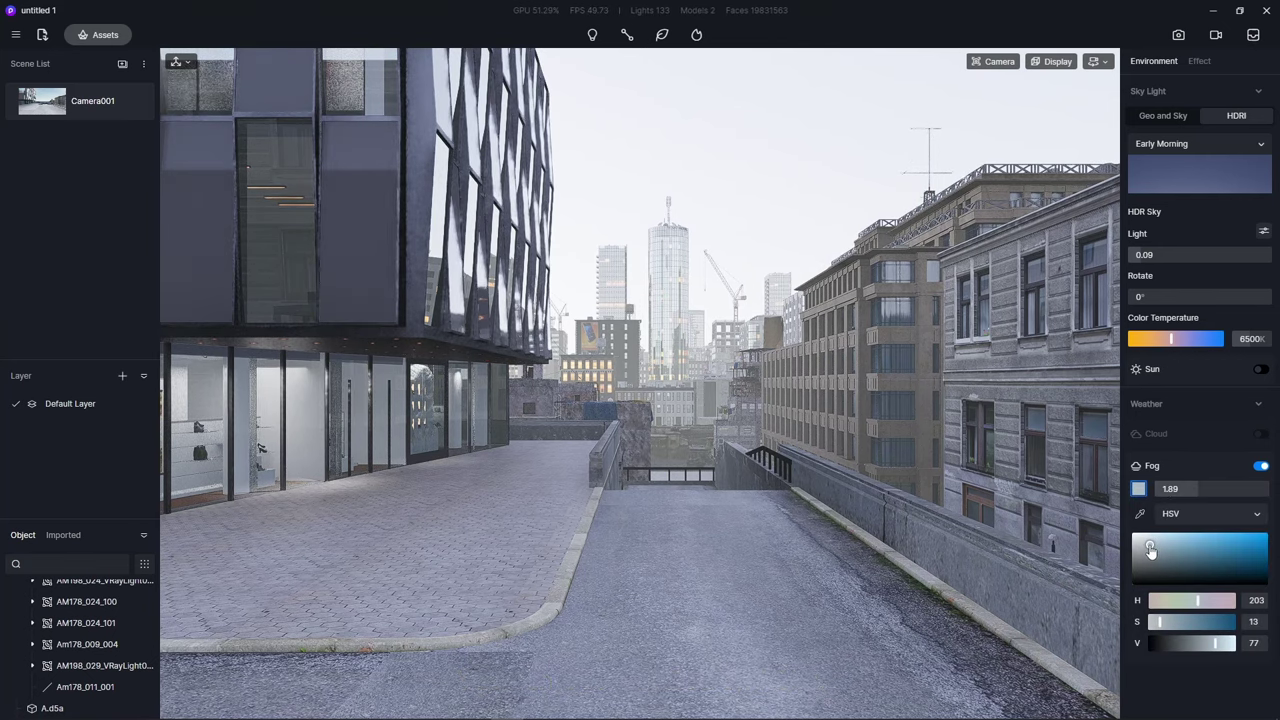
click(1160, 688)
click(1261, 598)
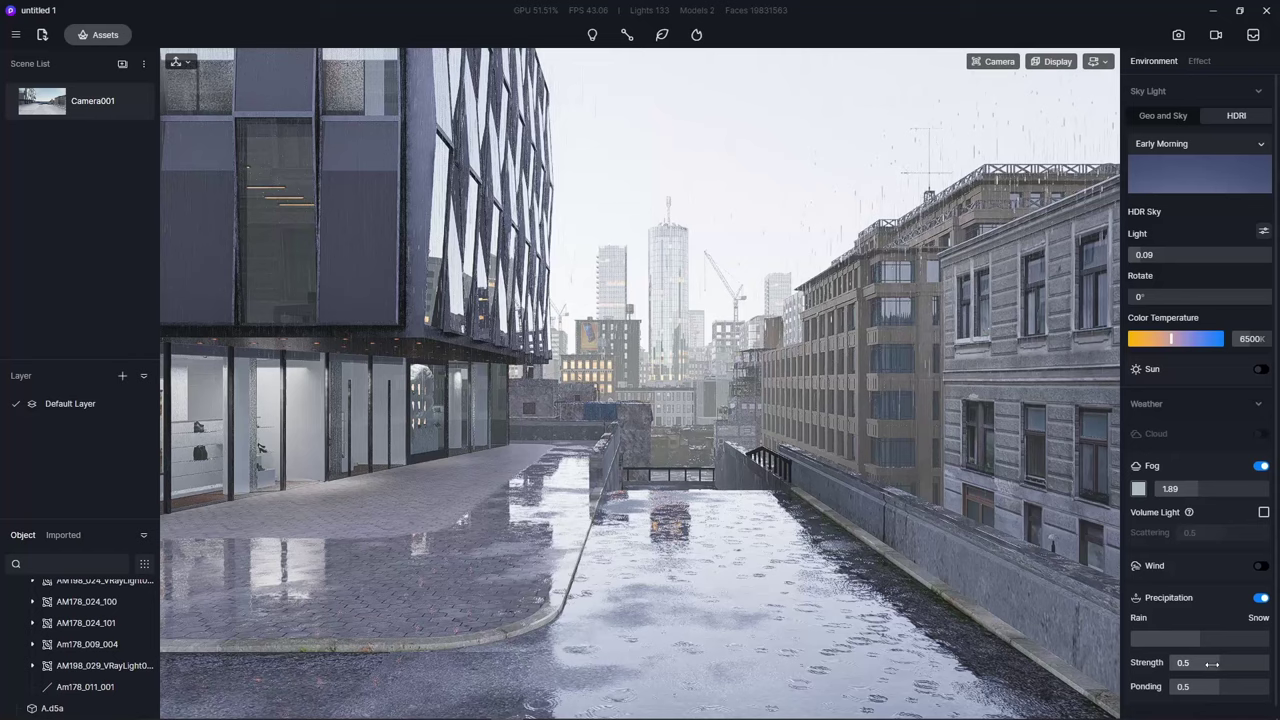
drag(1207, 691, 1193, 691)
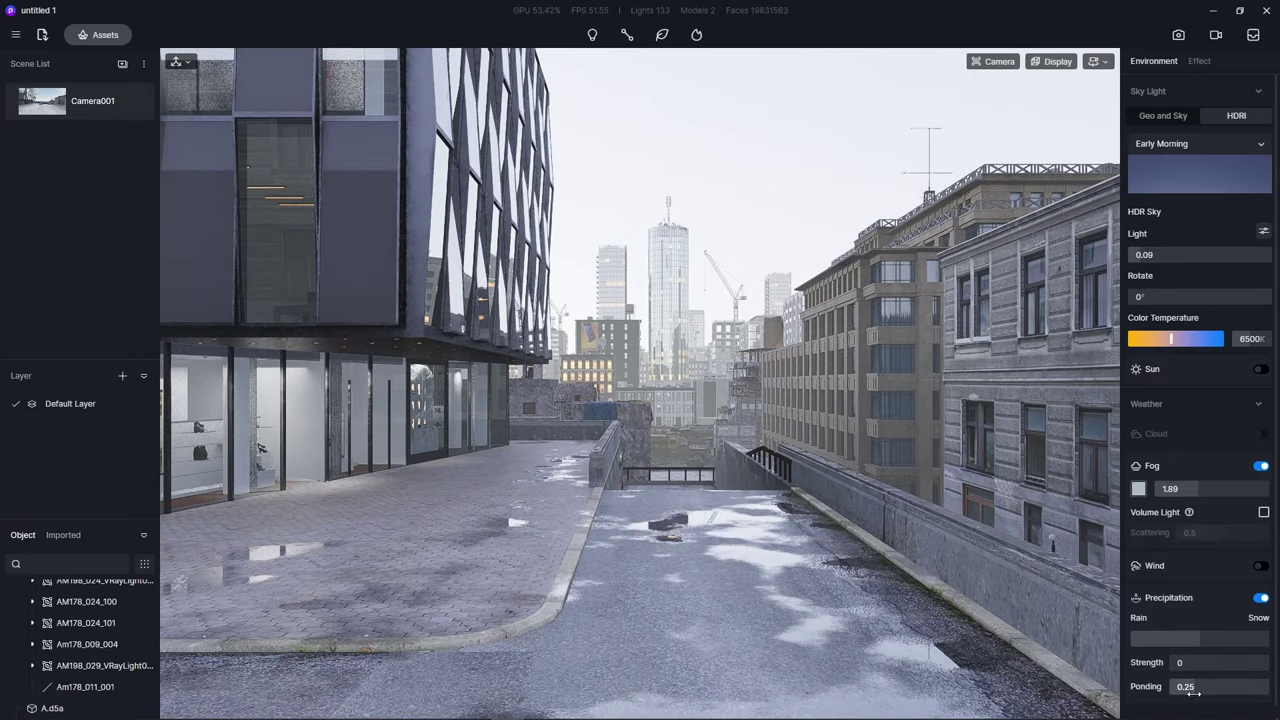
- Apply the Modern Dystopian Action LUT at 0.27 intensity
click(1199, 61)
click(1261, 121)
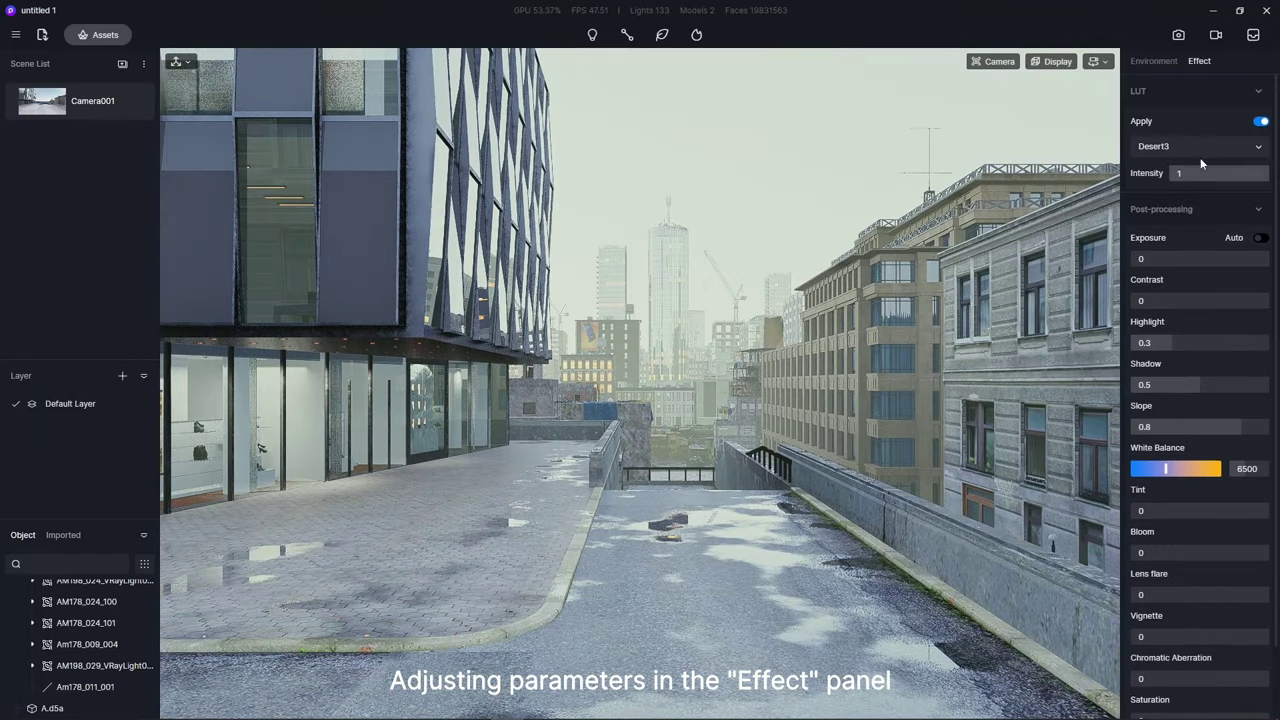
click(1200, 149)
click(1187, 221)
click(1237, 174)
text(0.)
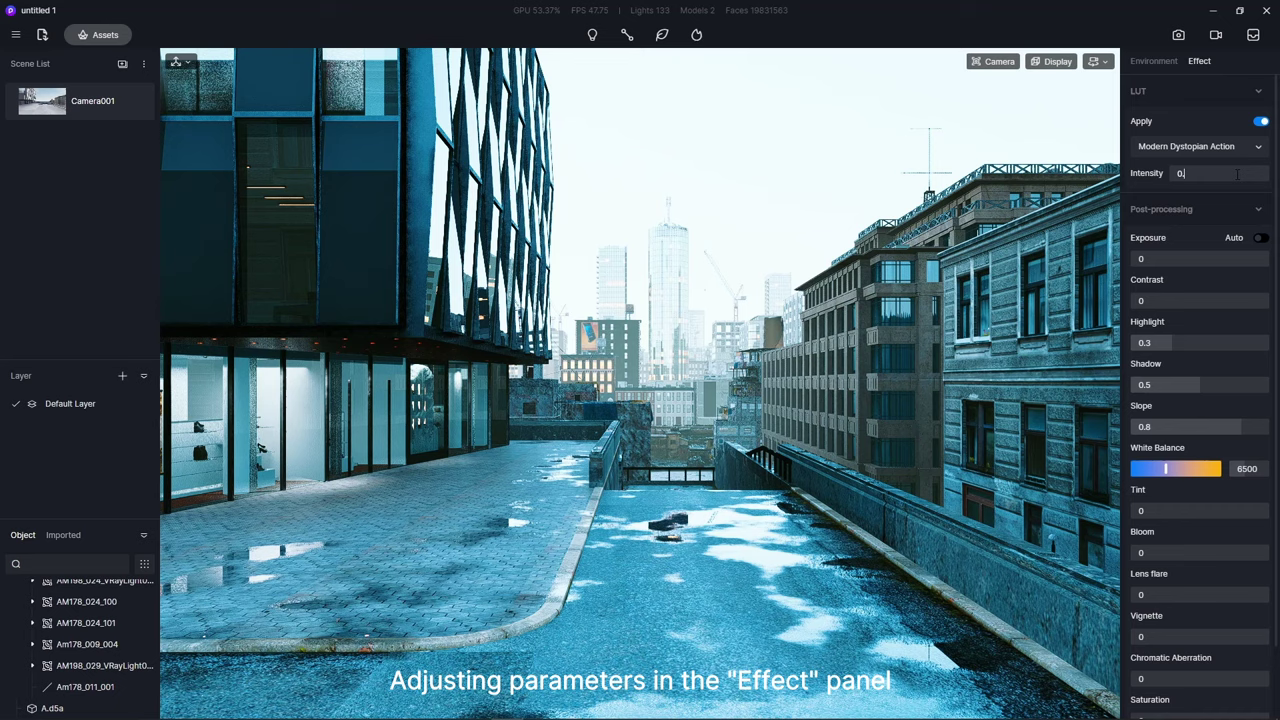
text(27)
key(Return)
- Lower exposure to about -0.18 and raise bloom and vignette slightly
drag(1140, 258, 1187, 259)
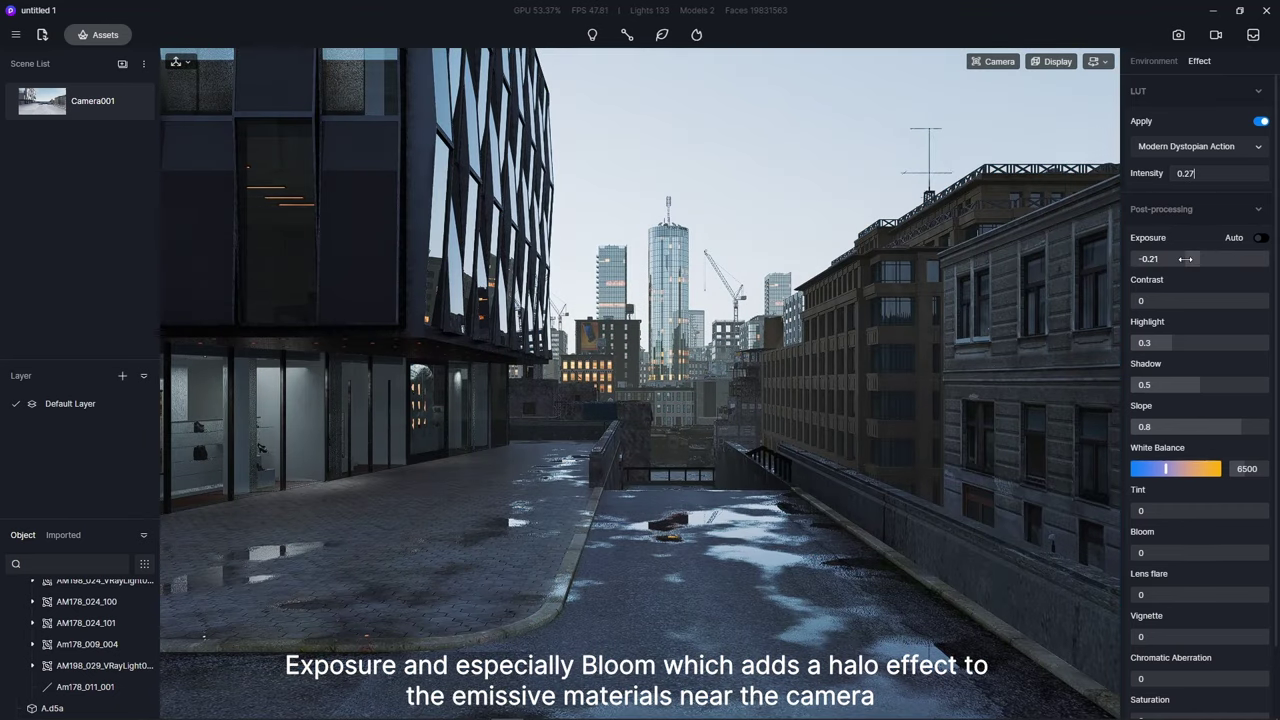
scroll(1190, 500, down, 1)
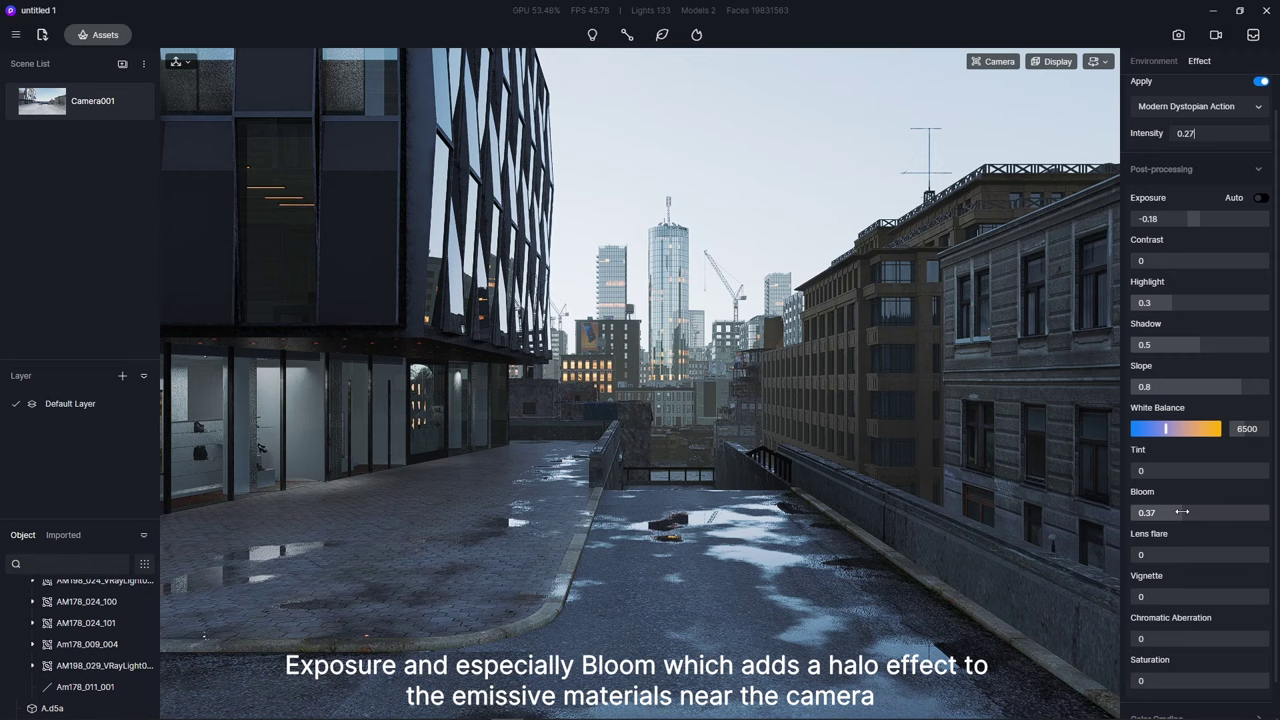
drag(1145, 597, 1196, 600)
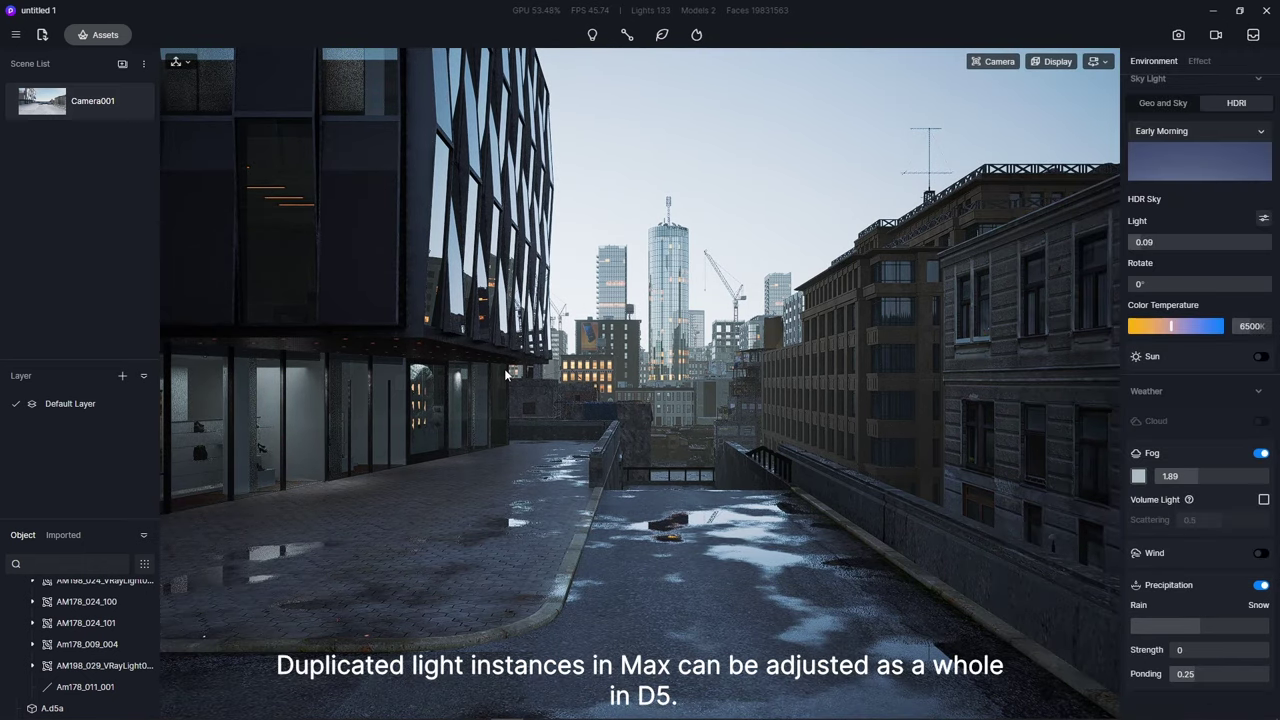
- Fly to the Am178_011_001 light in the shop and lower it slightly
right_drag(504, 368, 616, 414)
scroll(100, 651, up, 1)
scroll(100, 640, up, 3)
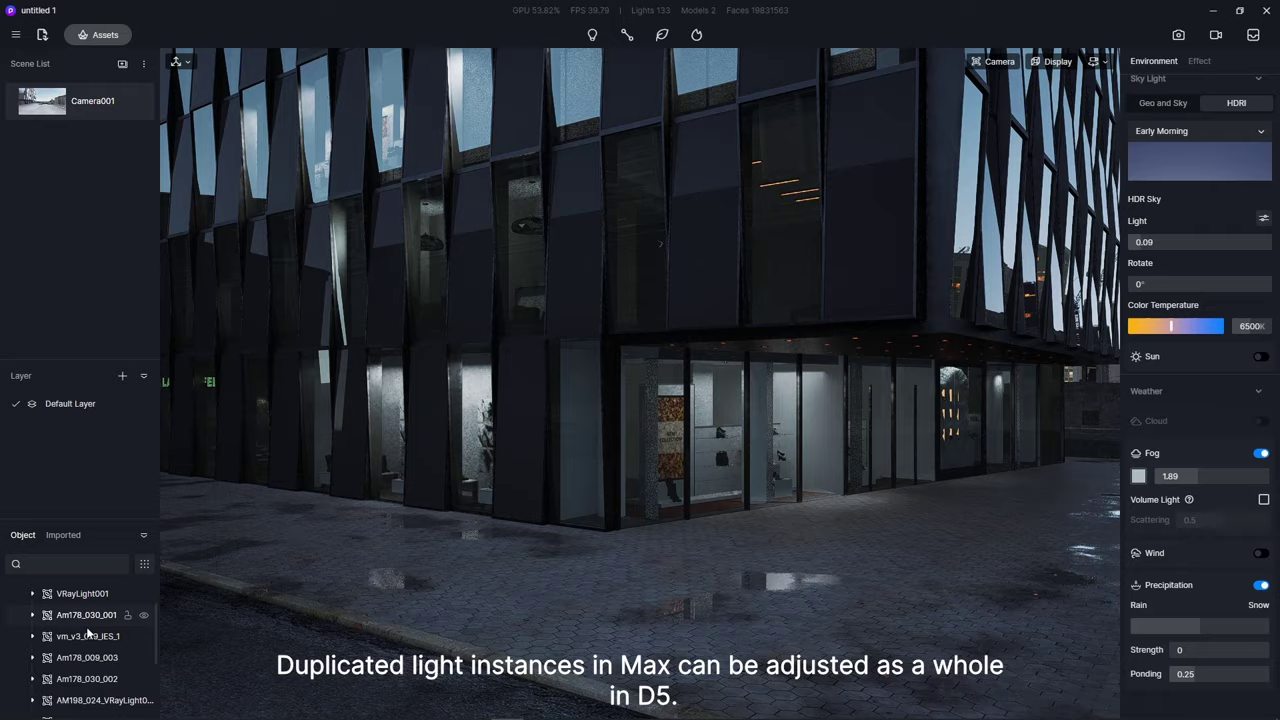
double_click(88, 594)
scroll(88, 603, up, 1)
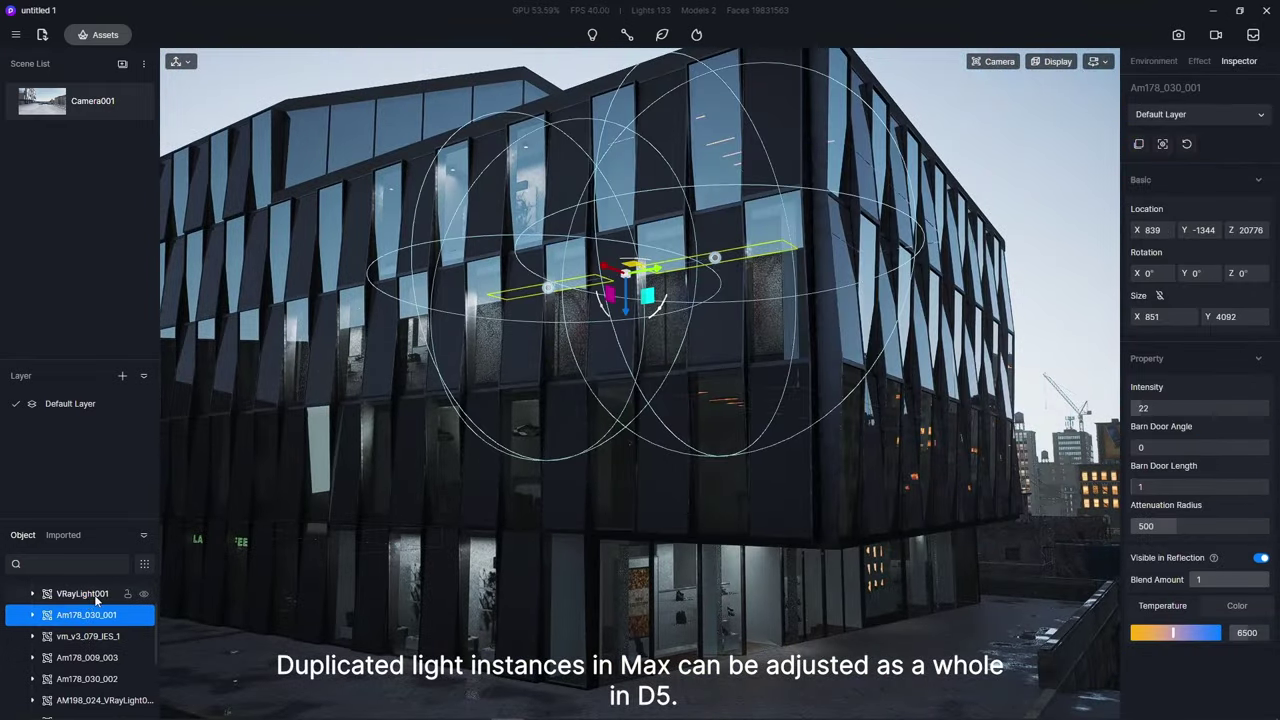
click(88, 594)
double_click(549, 320)
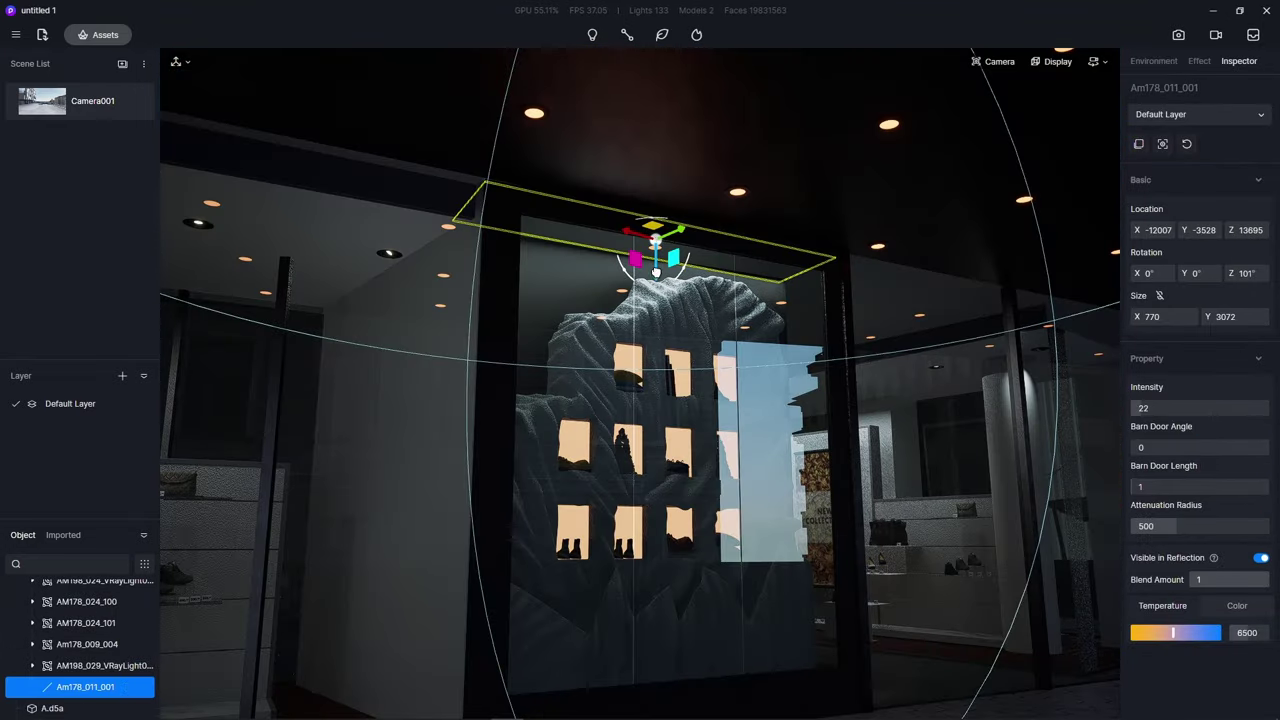
drag(655, 271, 657, 284)
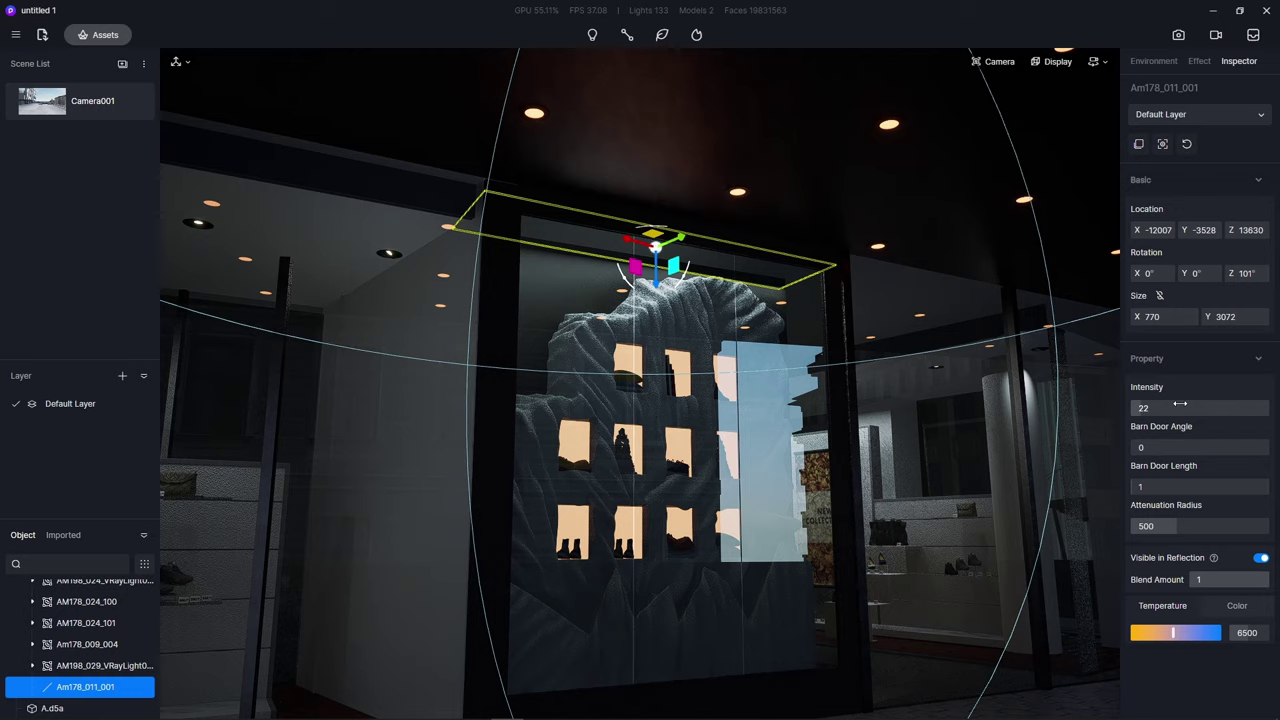
- Raise the shop spotlight's intensity to about 181.7 and warm its colour temperature
drag(1180, 403, 1203, 408)
drag(1173, 633, 1146, 633)
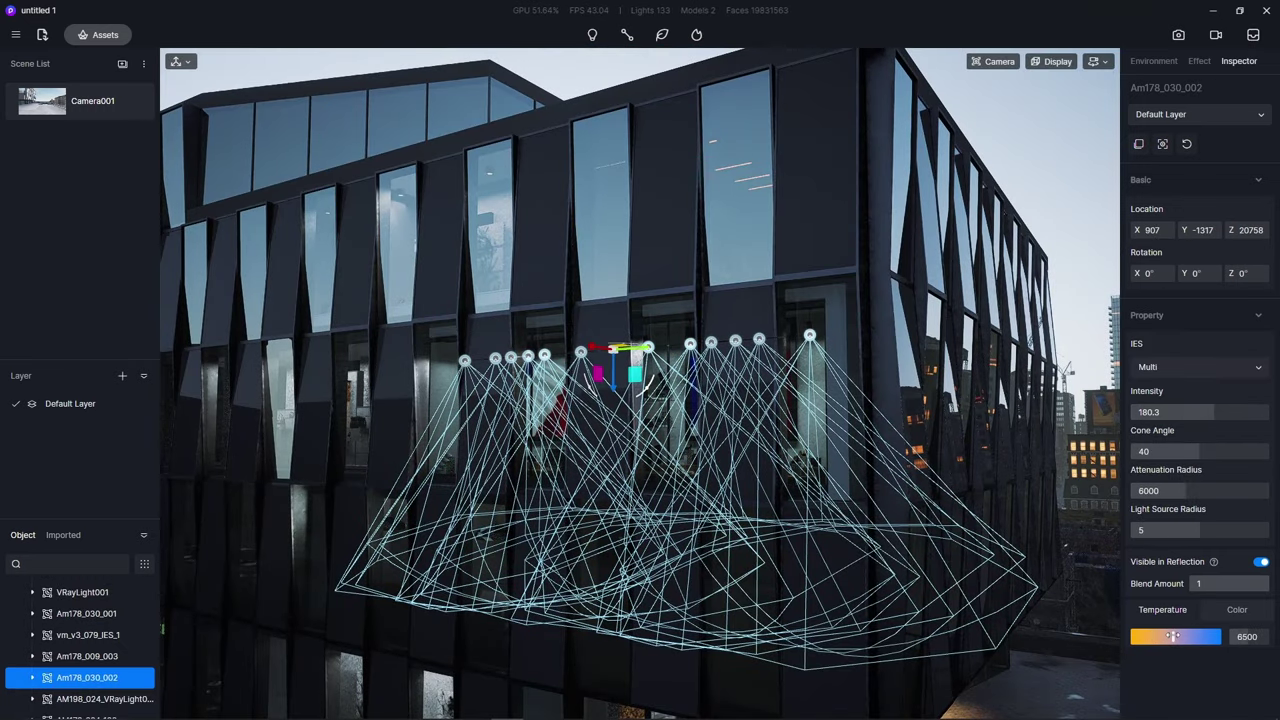
drag(1173, 636, 1150, 636)
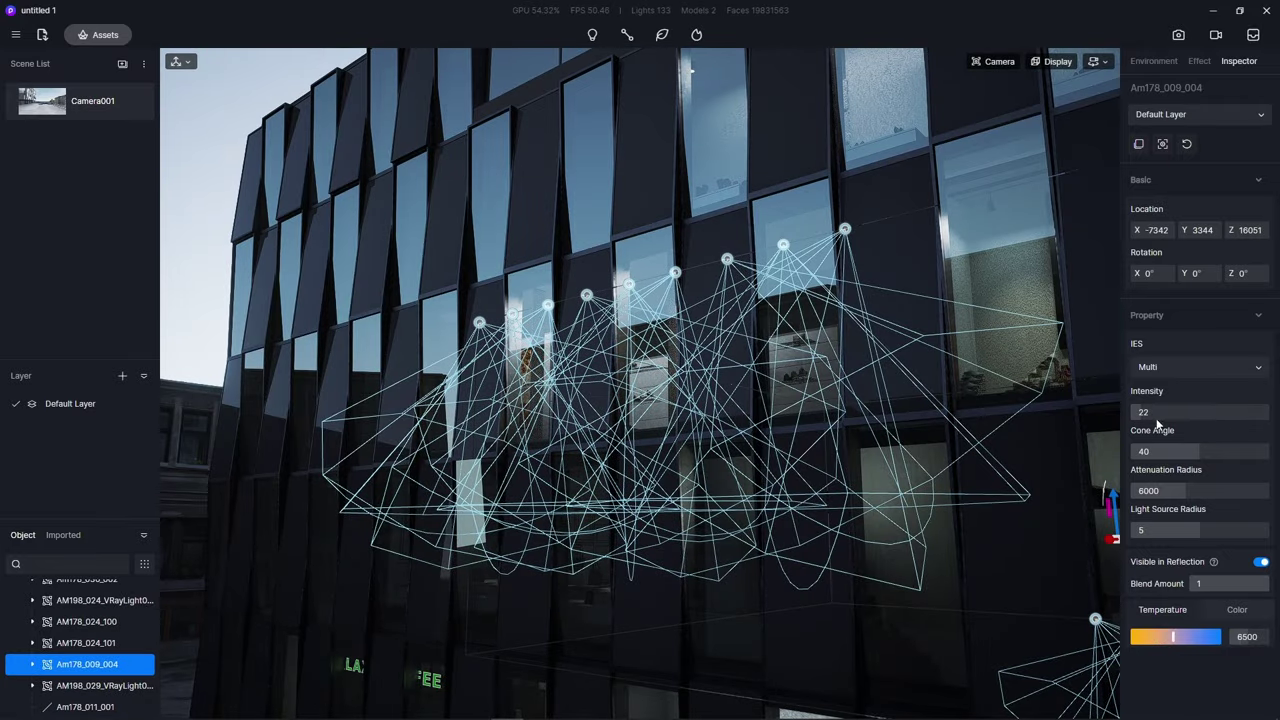
drag(1158, 413, 1203, 416)
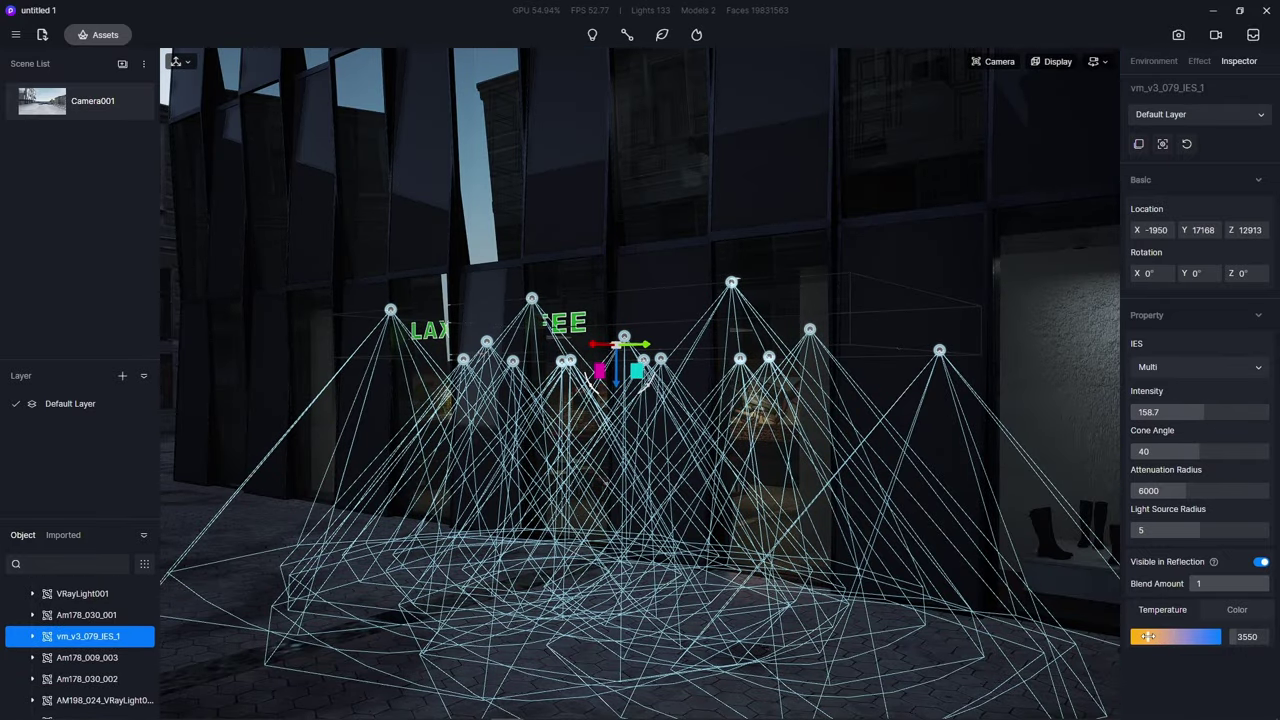
- Brighten the café ceiling's wall_gray2 base colour to V 92, then start adding a light
key(f)
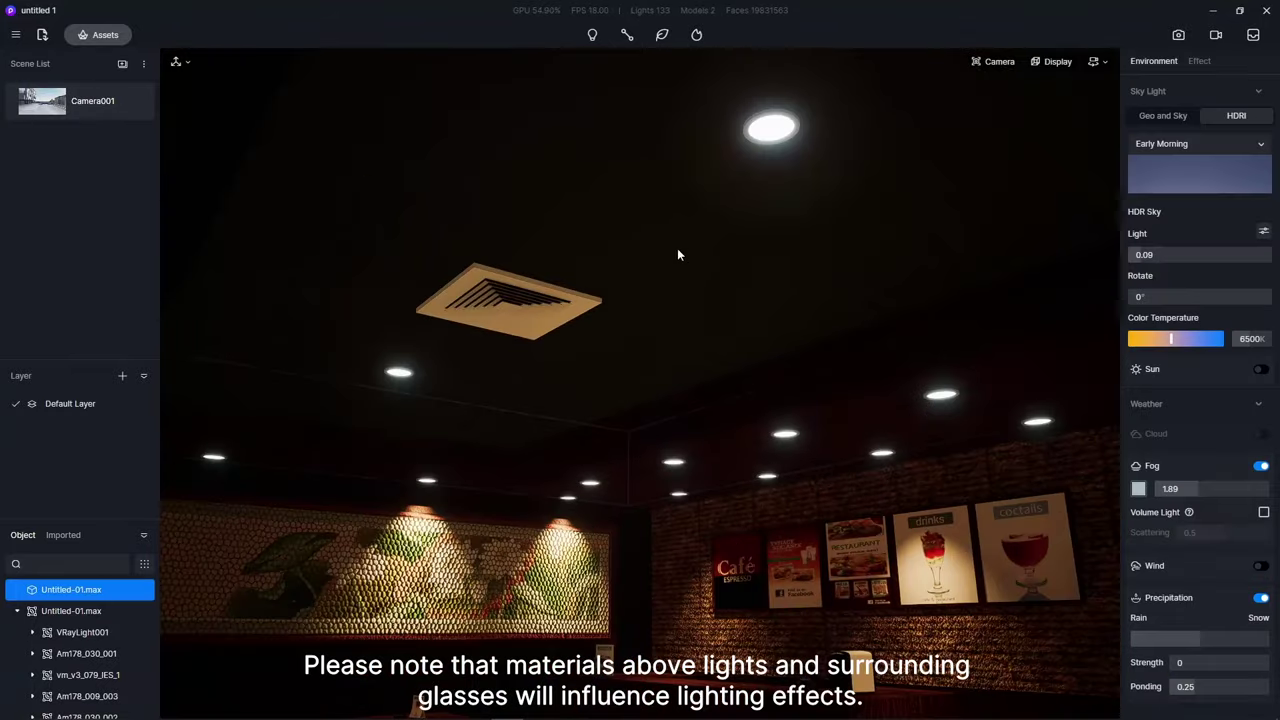
click(677, 248)
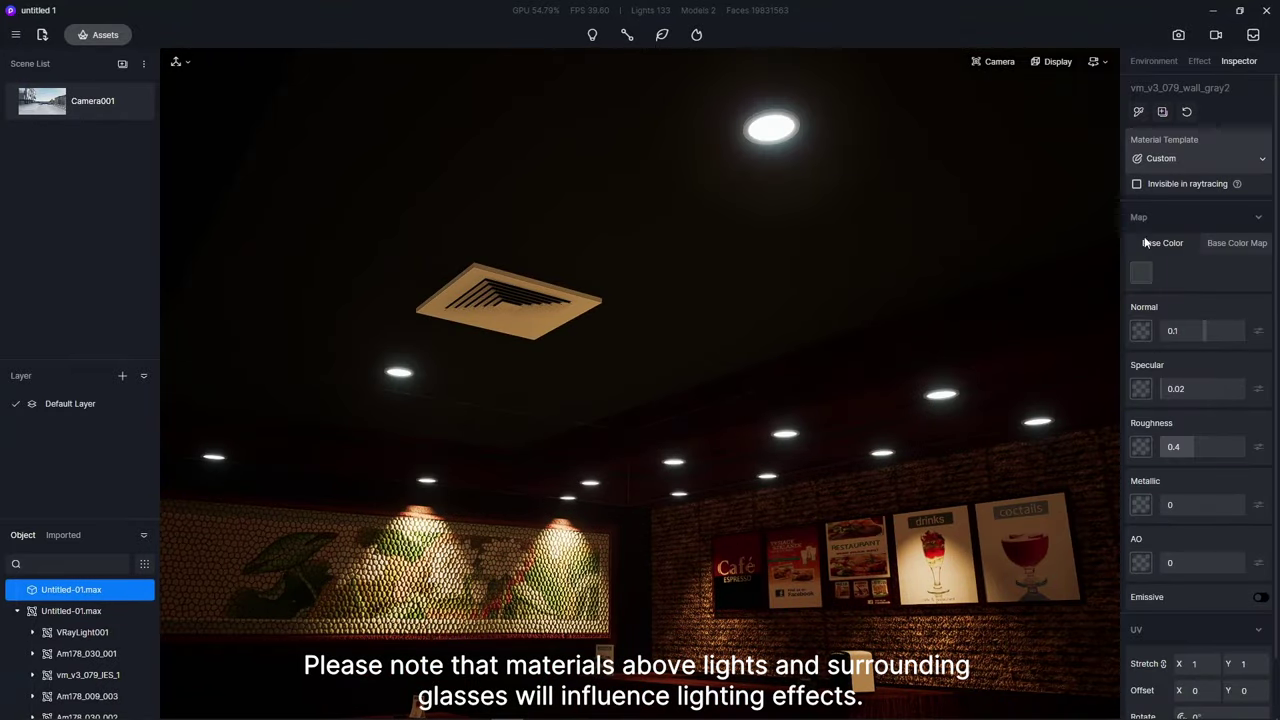
click(1141, 272)
click(1139, 331)
drag(1139, 331, 1138, 329)
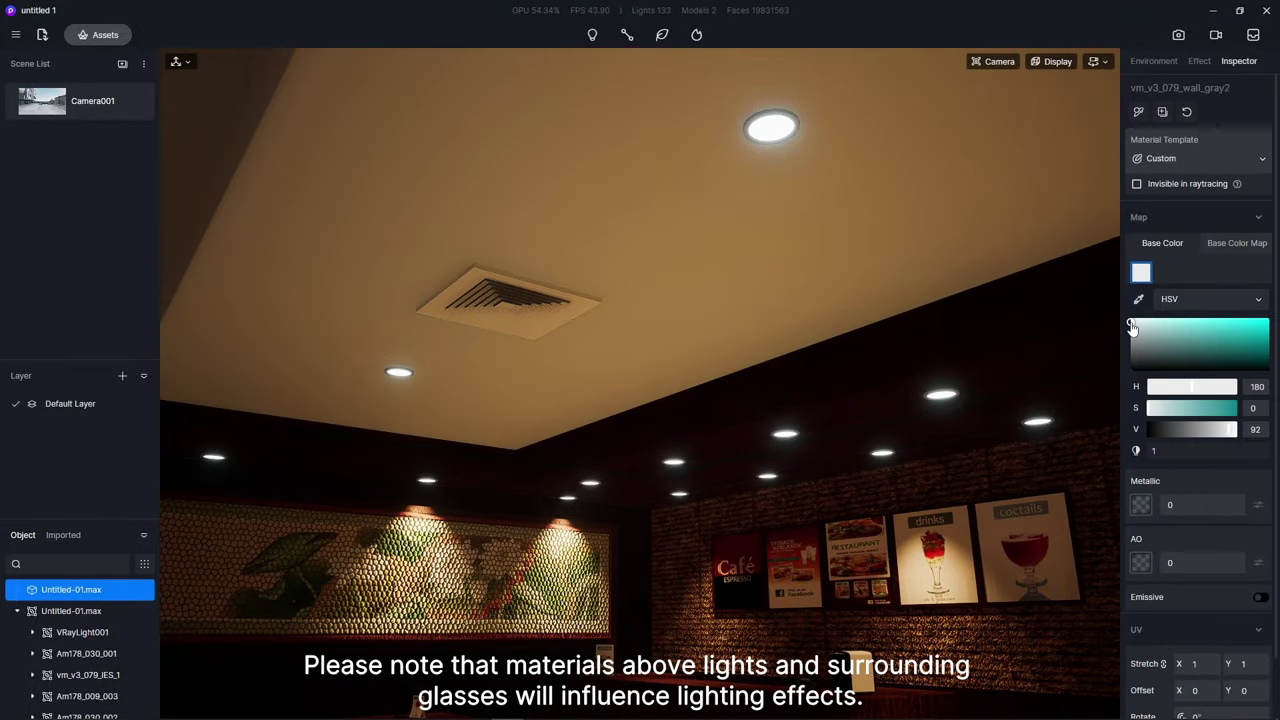
click(884, 272)
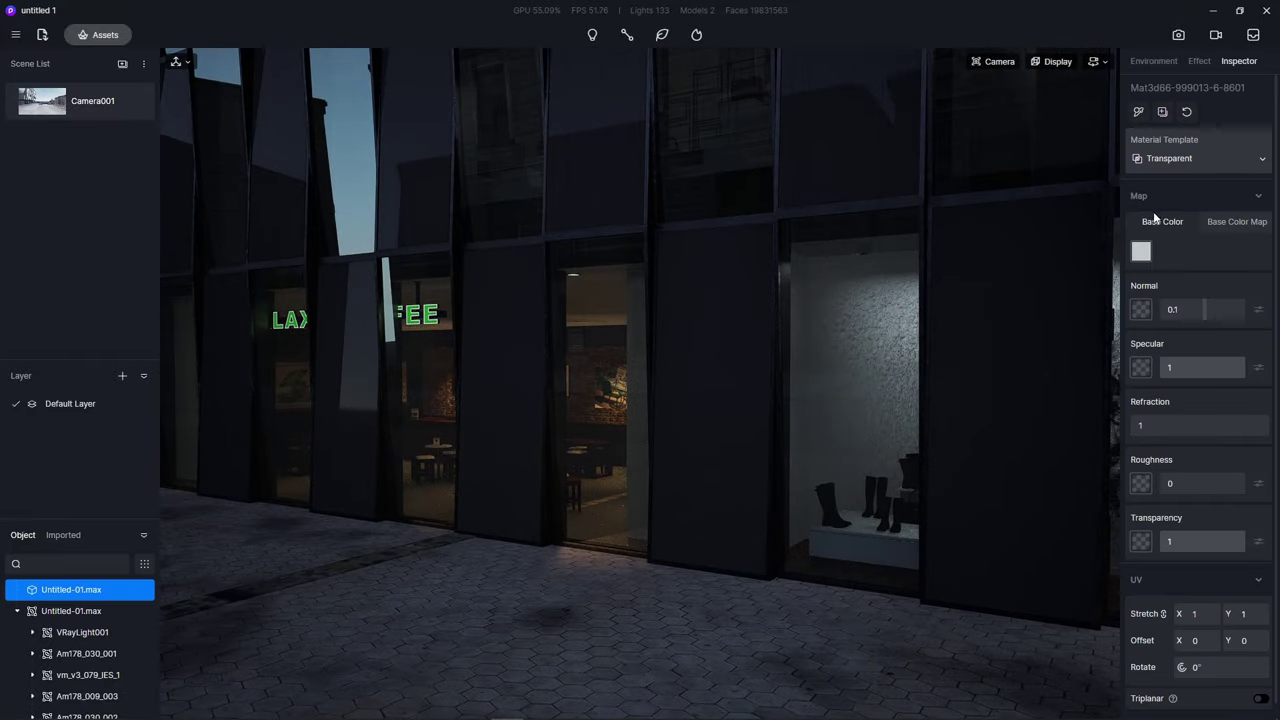
click(1141, 251)
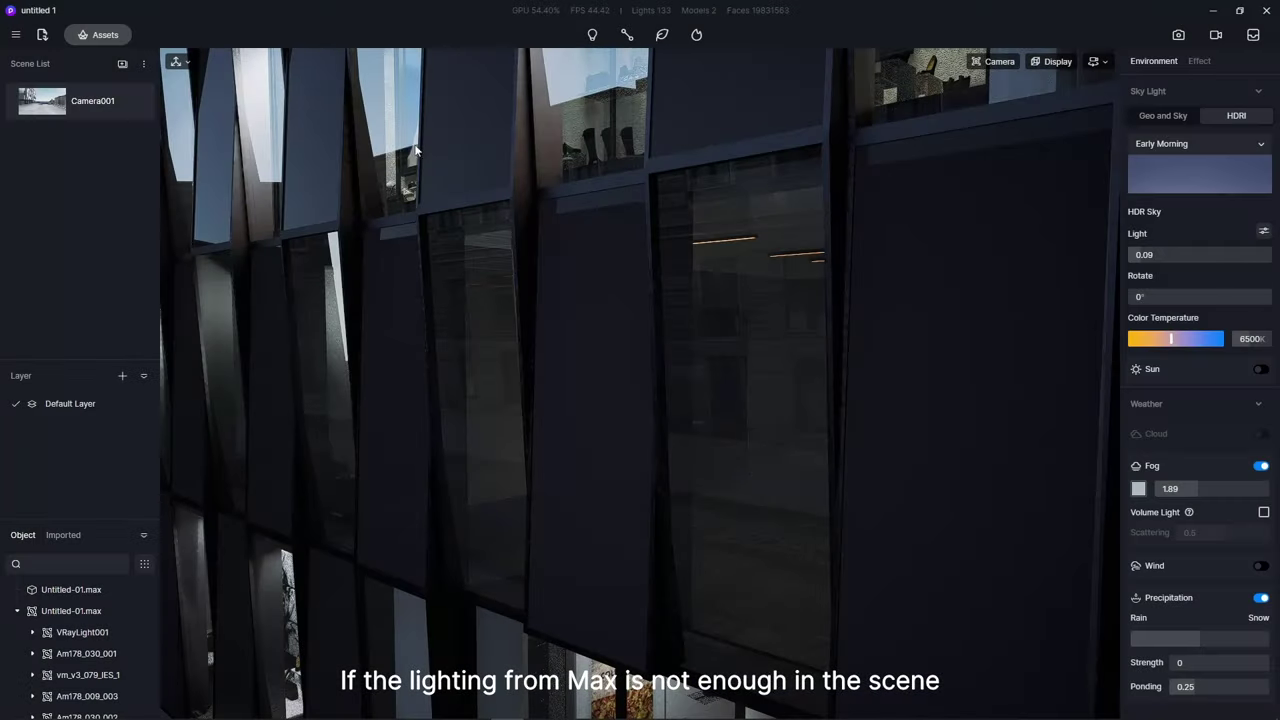
click(595, 35)
- Add a rect light filling the upstairs window, hidden from reflections
click(647, 129)
click(553, 390)
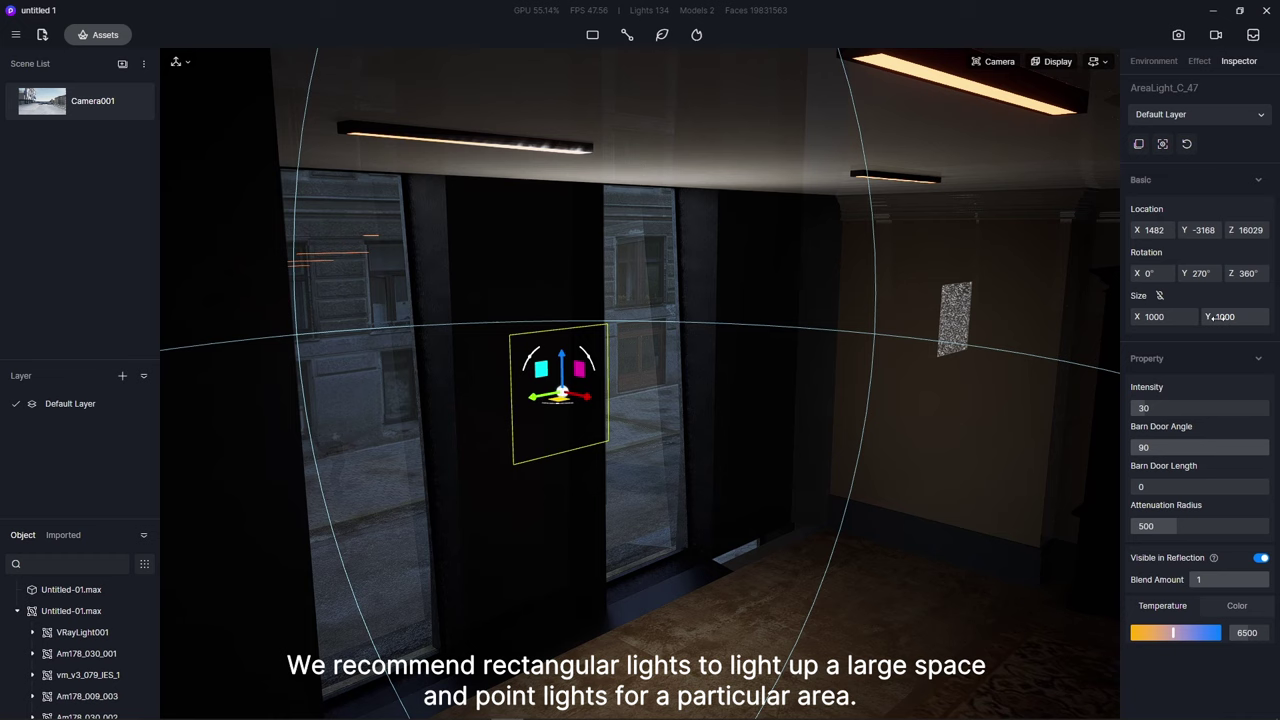
drag(1268, 314, 563, 433)
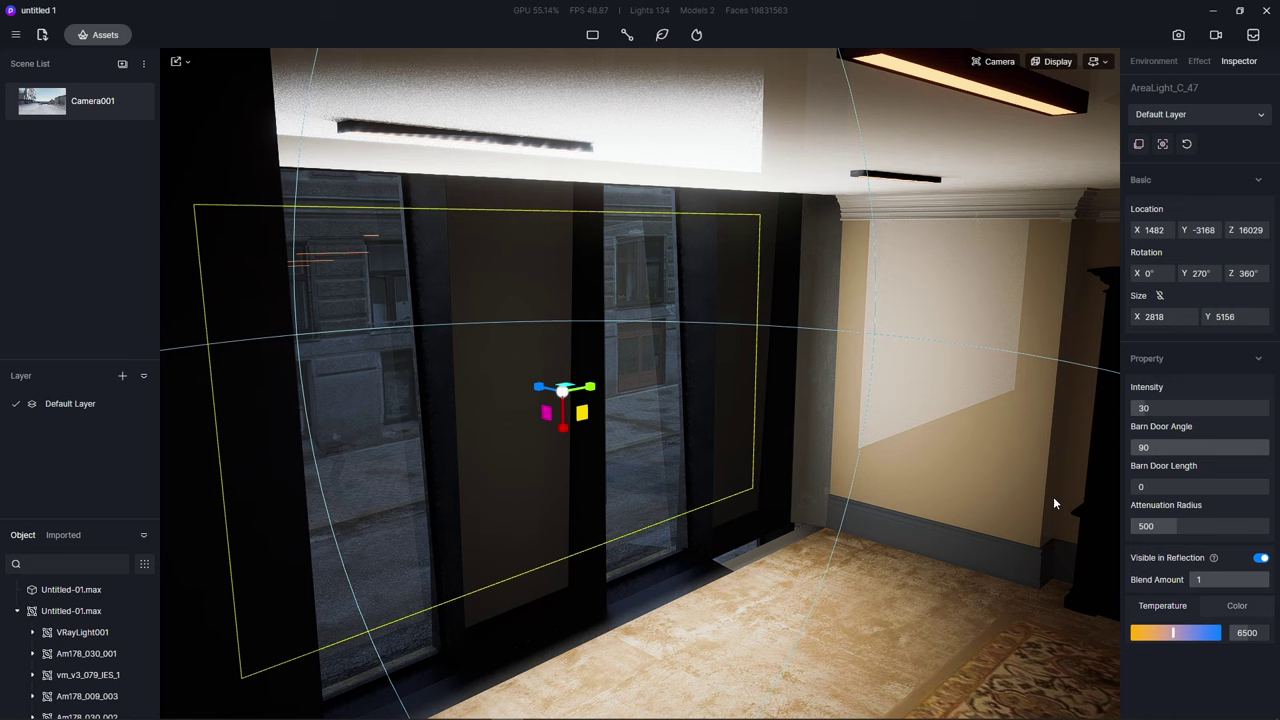
click(1260, 559)
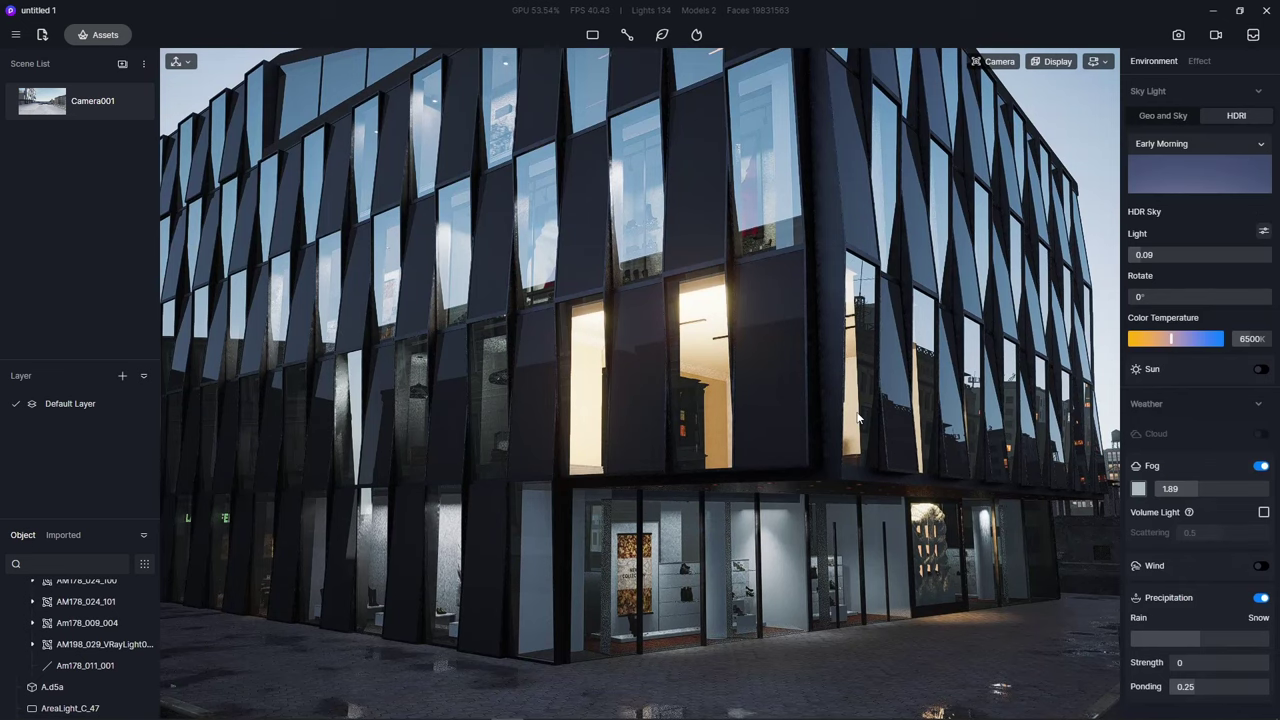
click(640, 410)
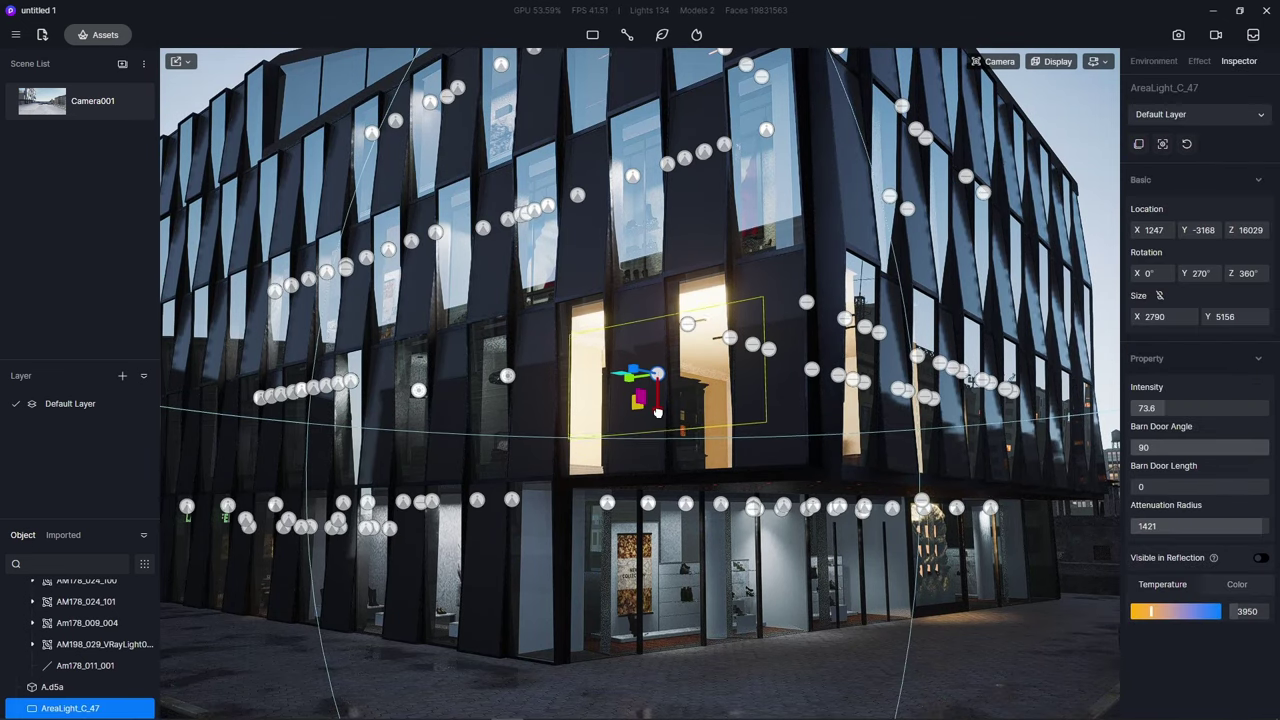
click(1048, 118)
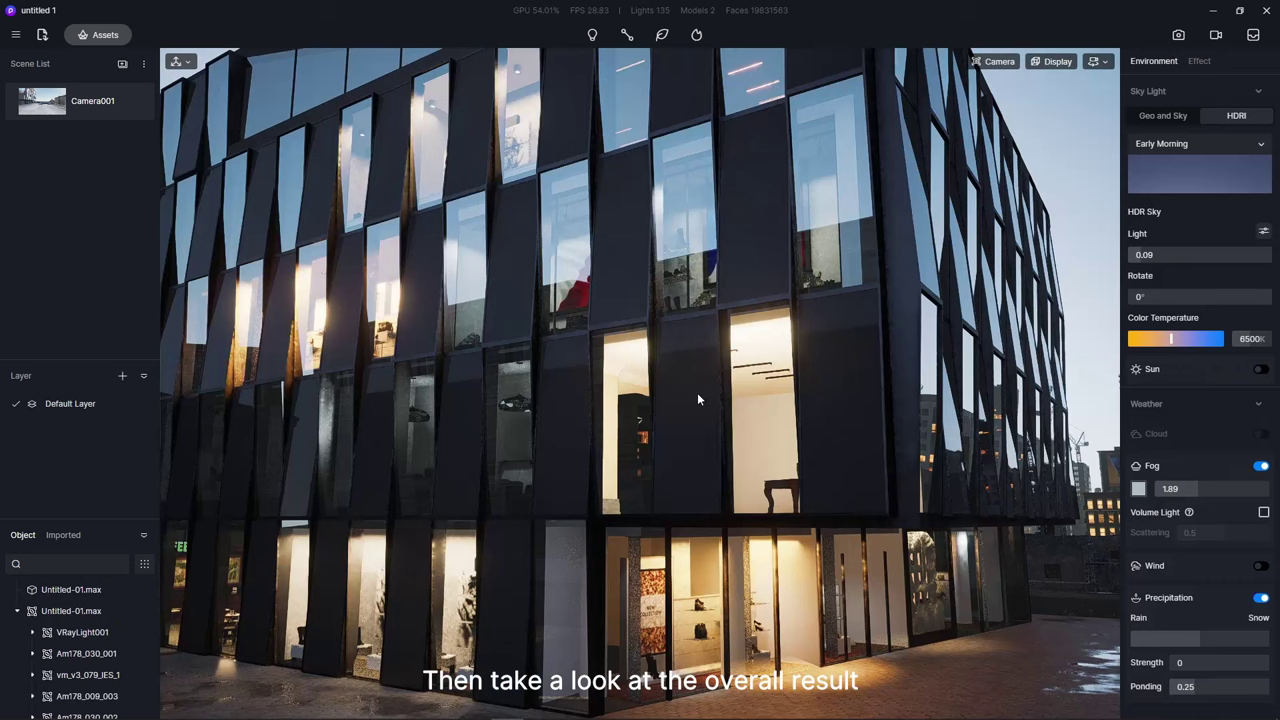
- Lighten the facade glass base colour to a light grey, V 70
click(697, 399)
click(1141, 233)
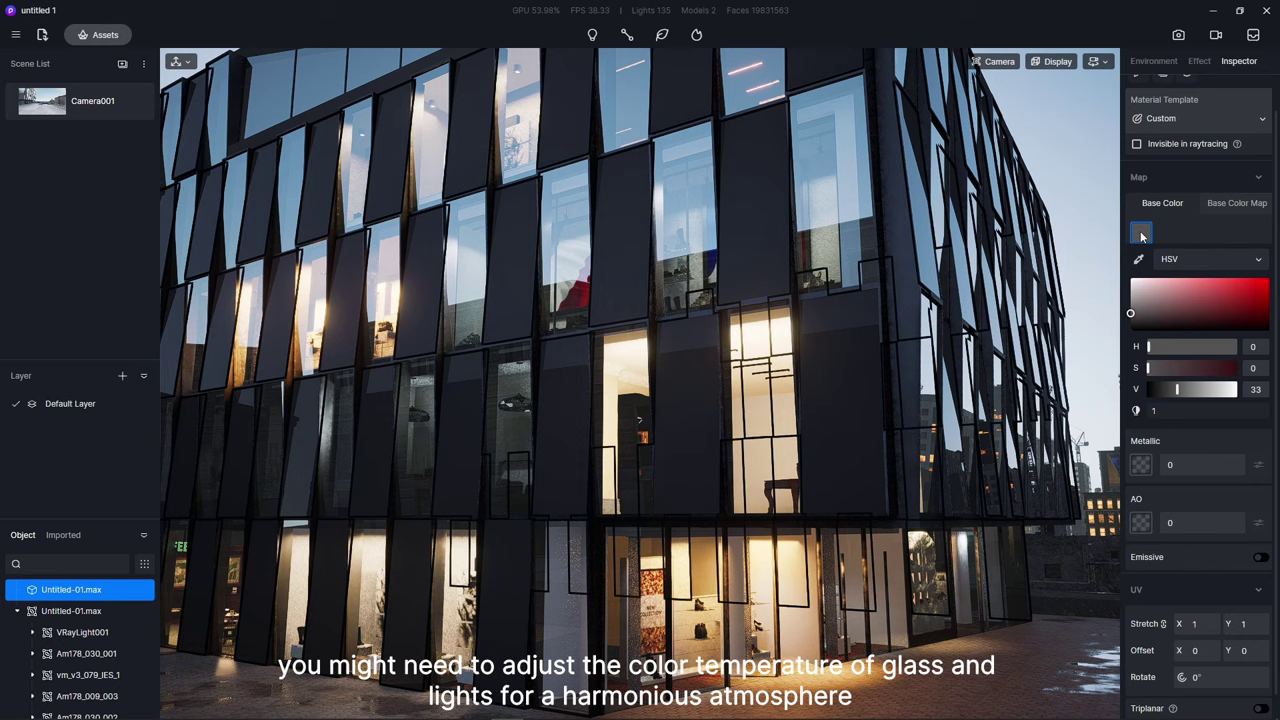
drag(1183, 391, 1209, 390)
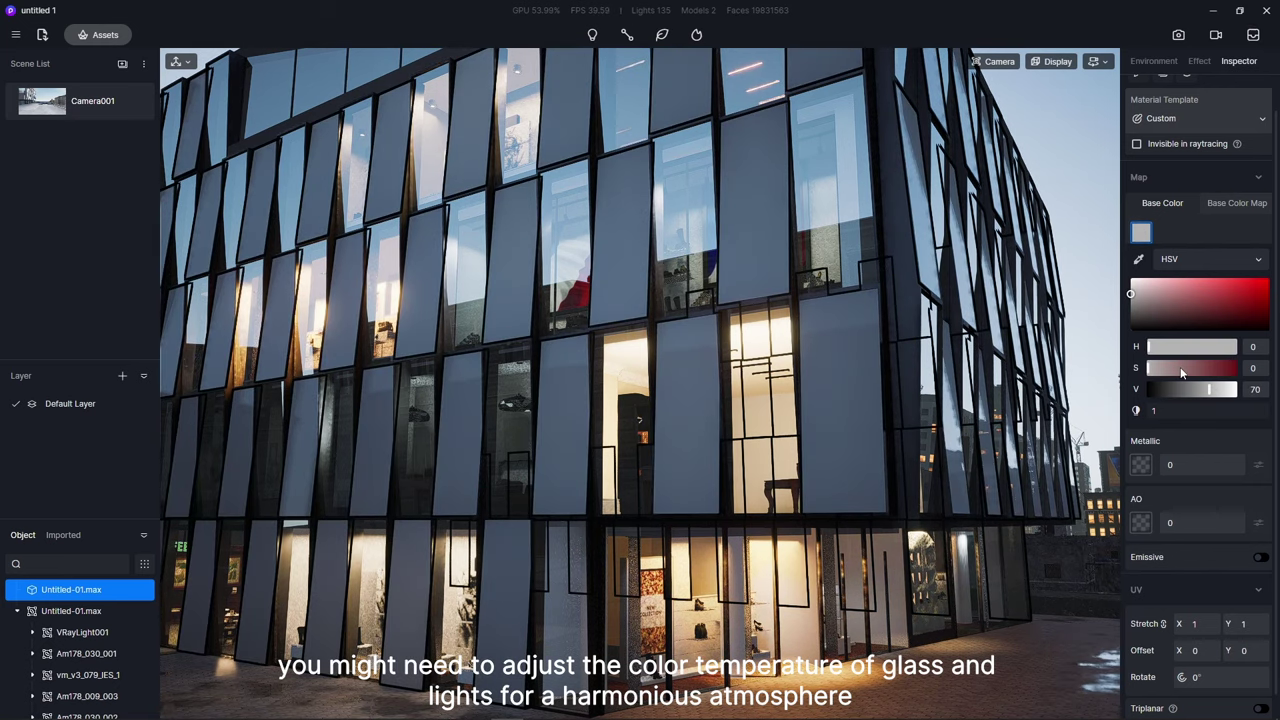
click(1105, 296)
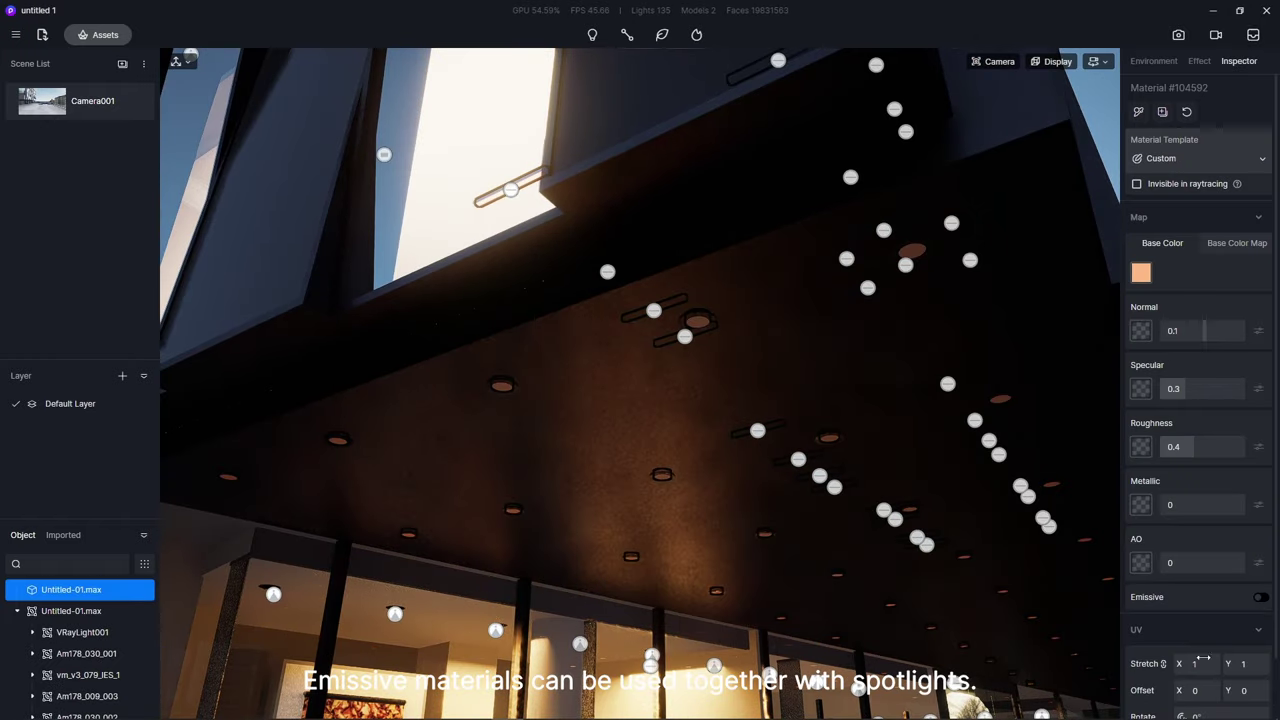
- Make ceiling Material #104592 emissive and raise its intensity so the canopy downlights glow
click(1260, 597)
scroll(1200, 600, down, 1)
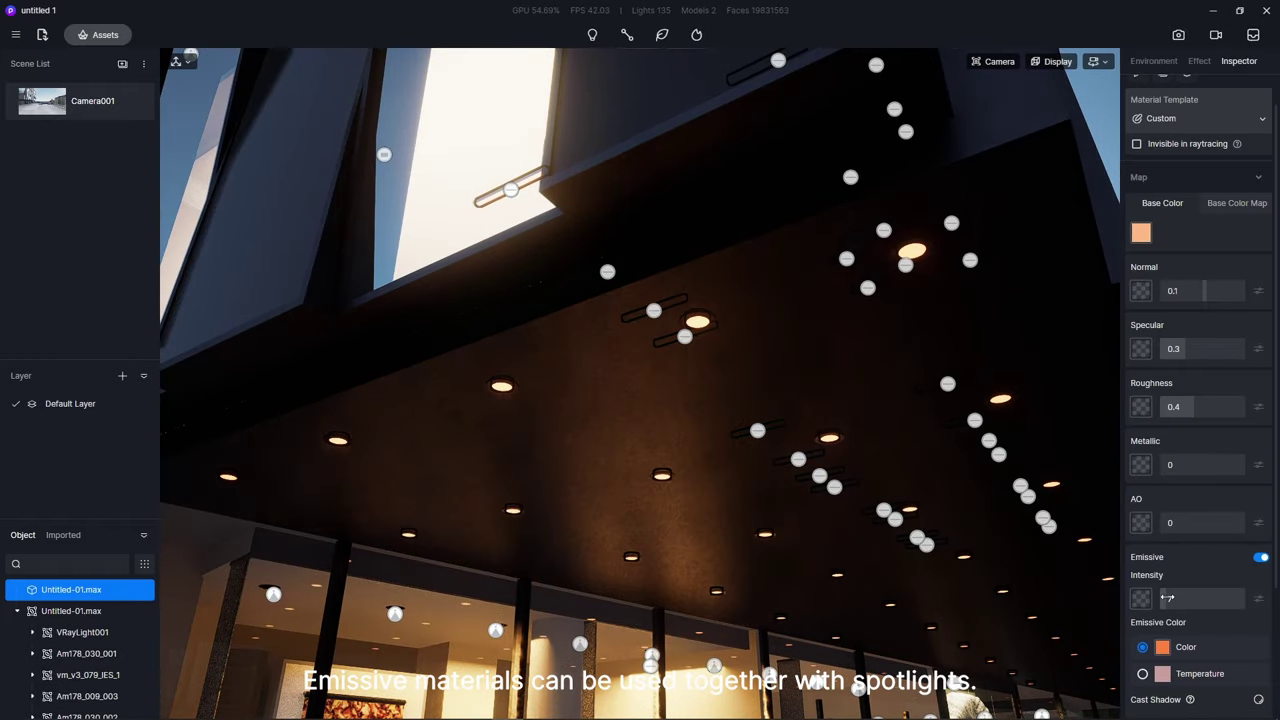
drag(1167, 597, 1103, 585)
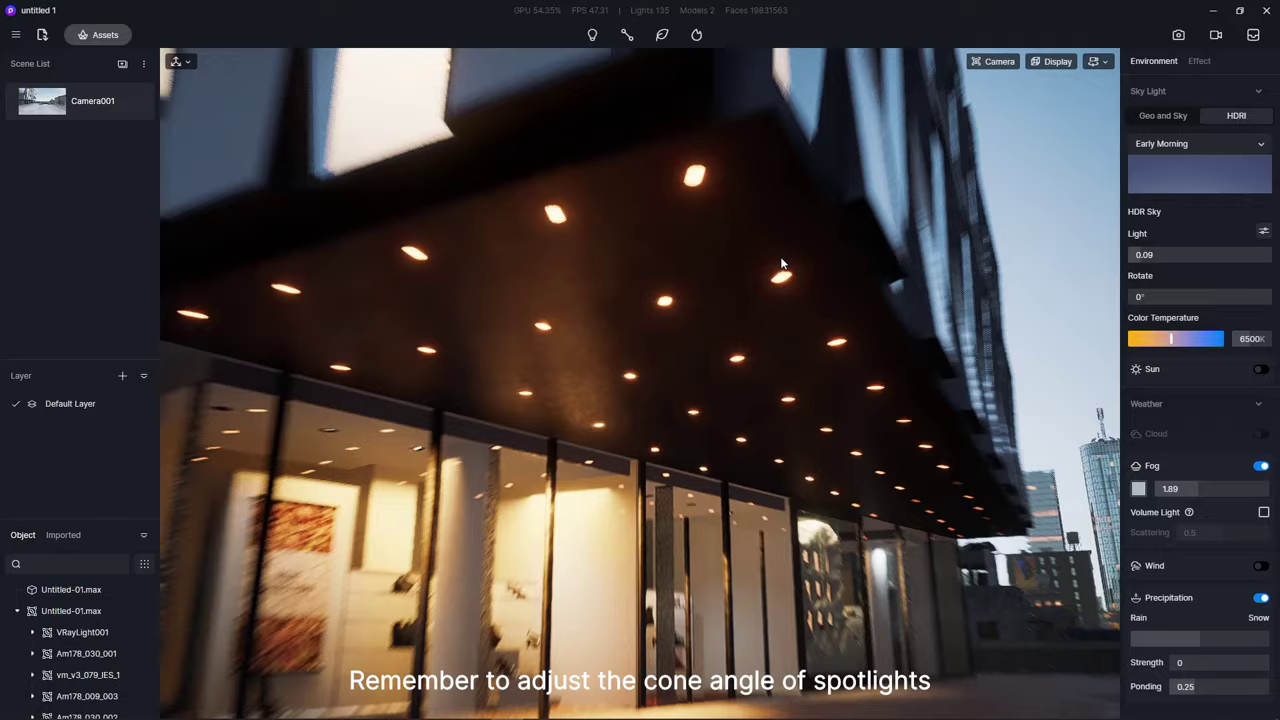
- Add a spotlight at a canopy downlight, warmed to 3800 K with a narrower, longer cone
click(592, 34)
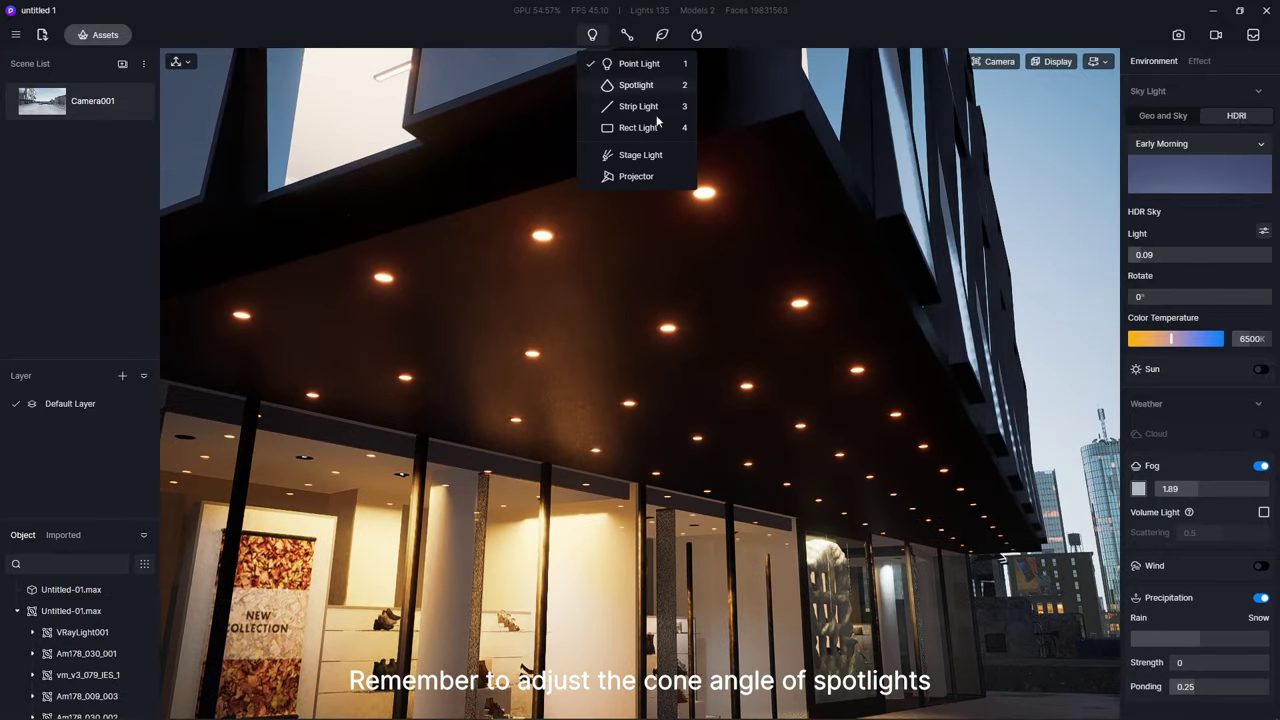
click(630, 83)
click(545, 242)
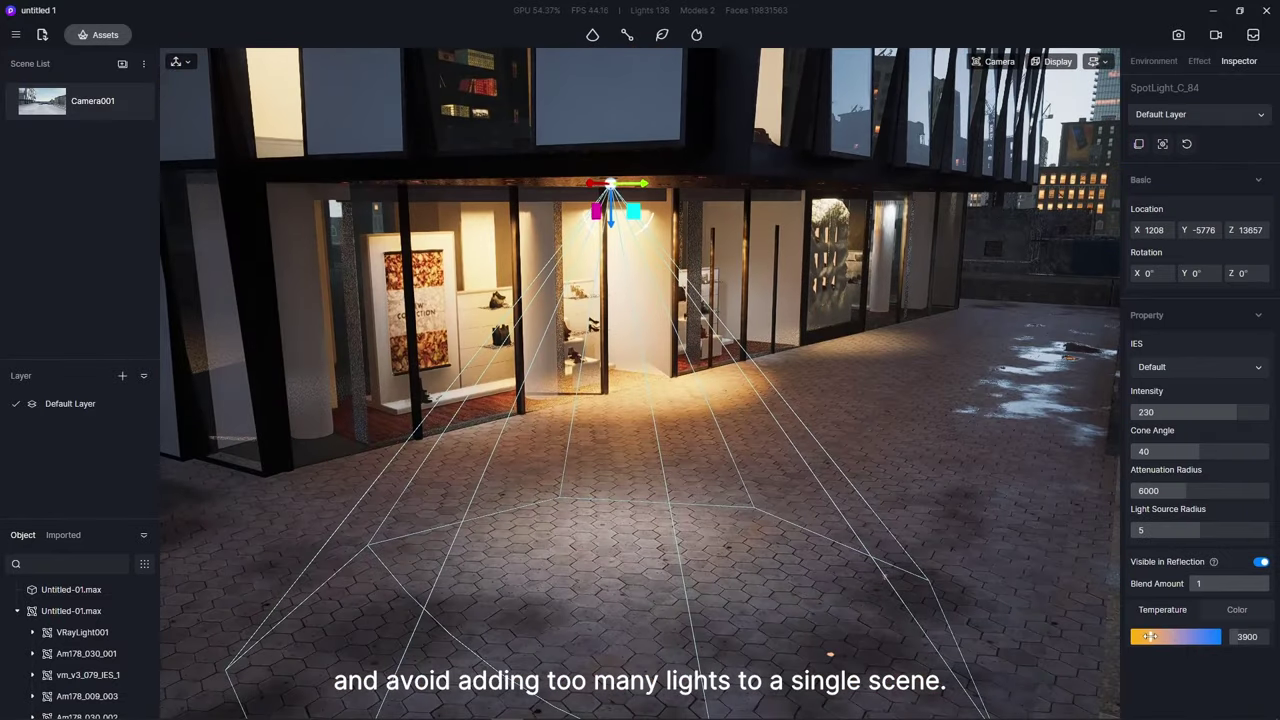
drag(1150, 636, 1147, 636)
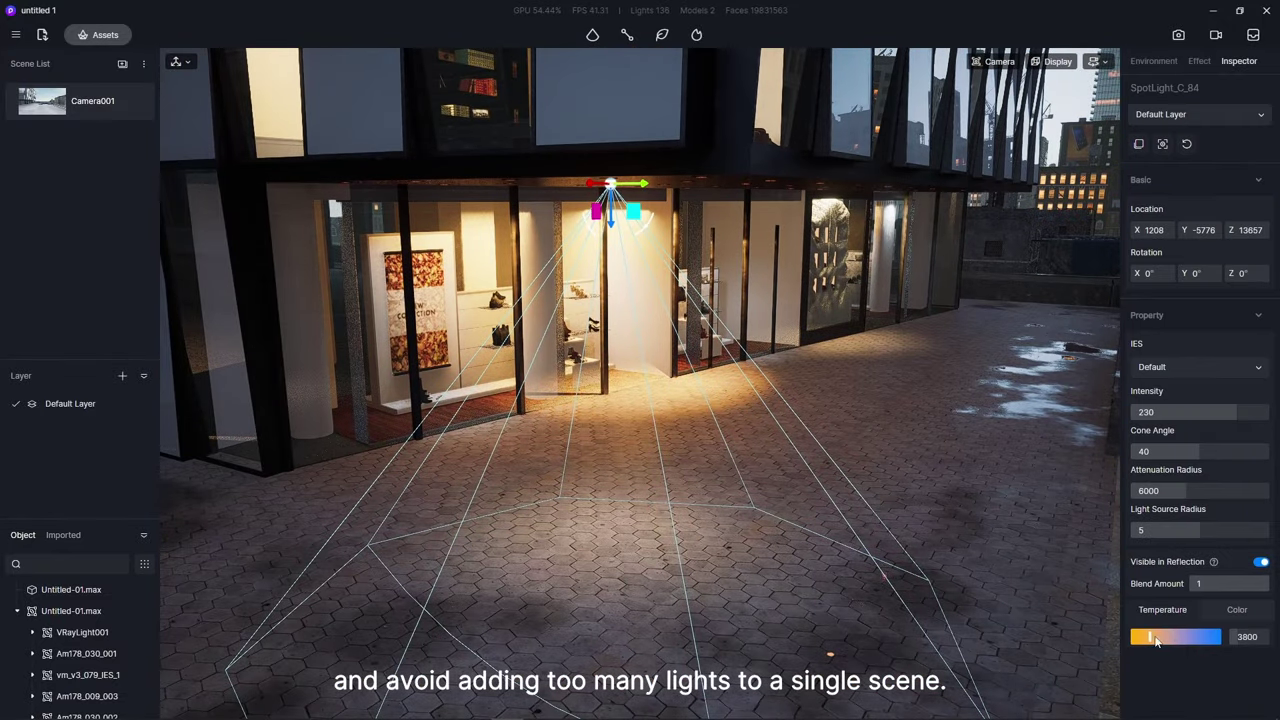
drag(1150, 490, 1195, 456)
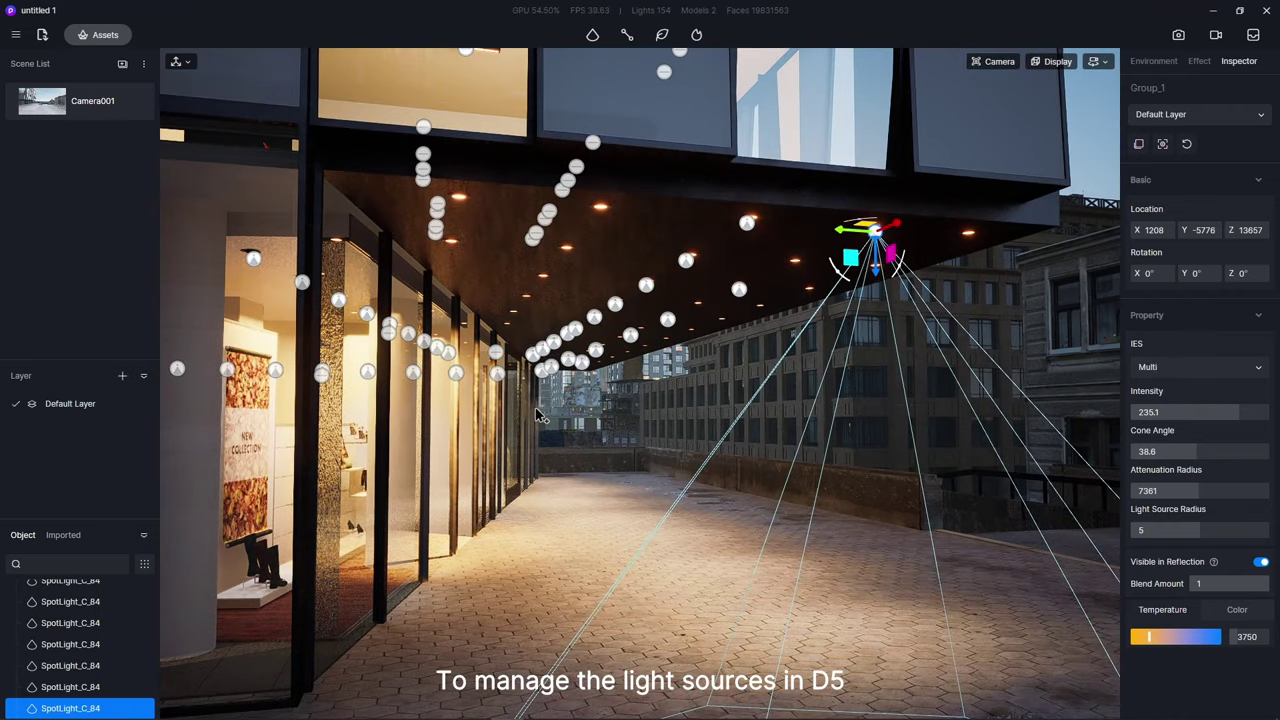
- Box-select the spotlights along the canopy and group them as Group_1
click(537, 414)
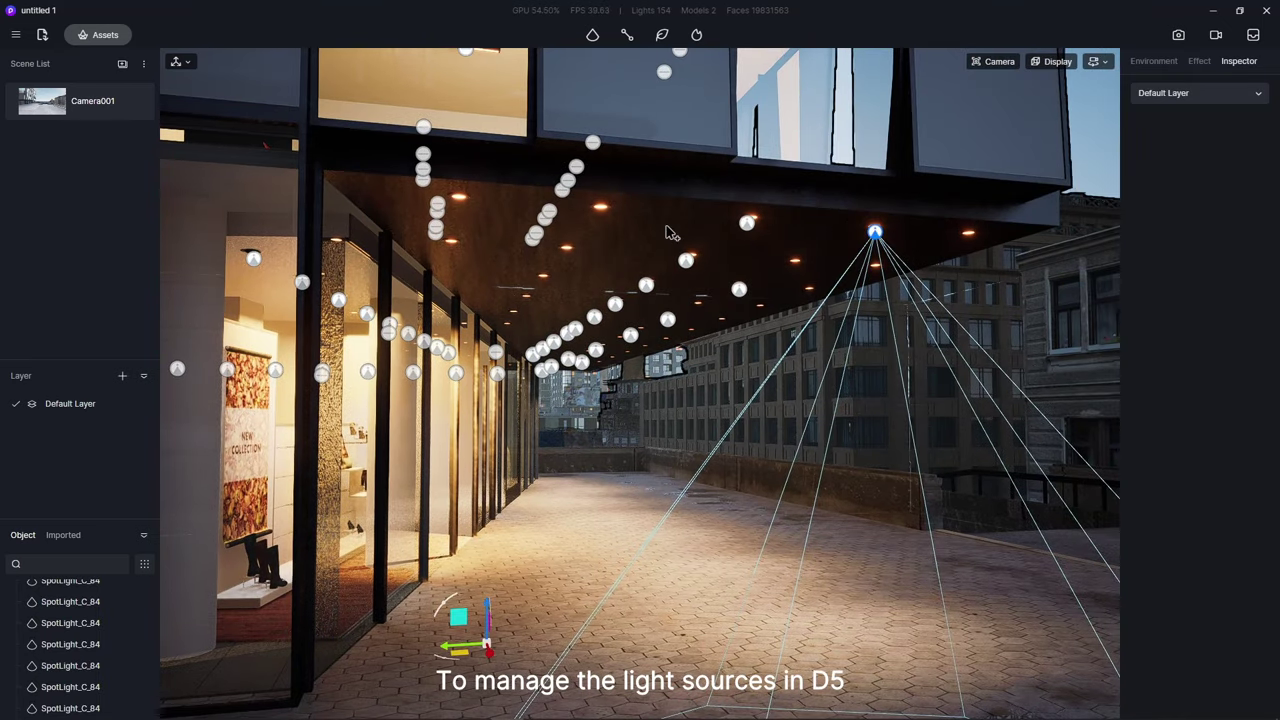
drag(537, 407, 912, 275)
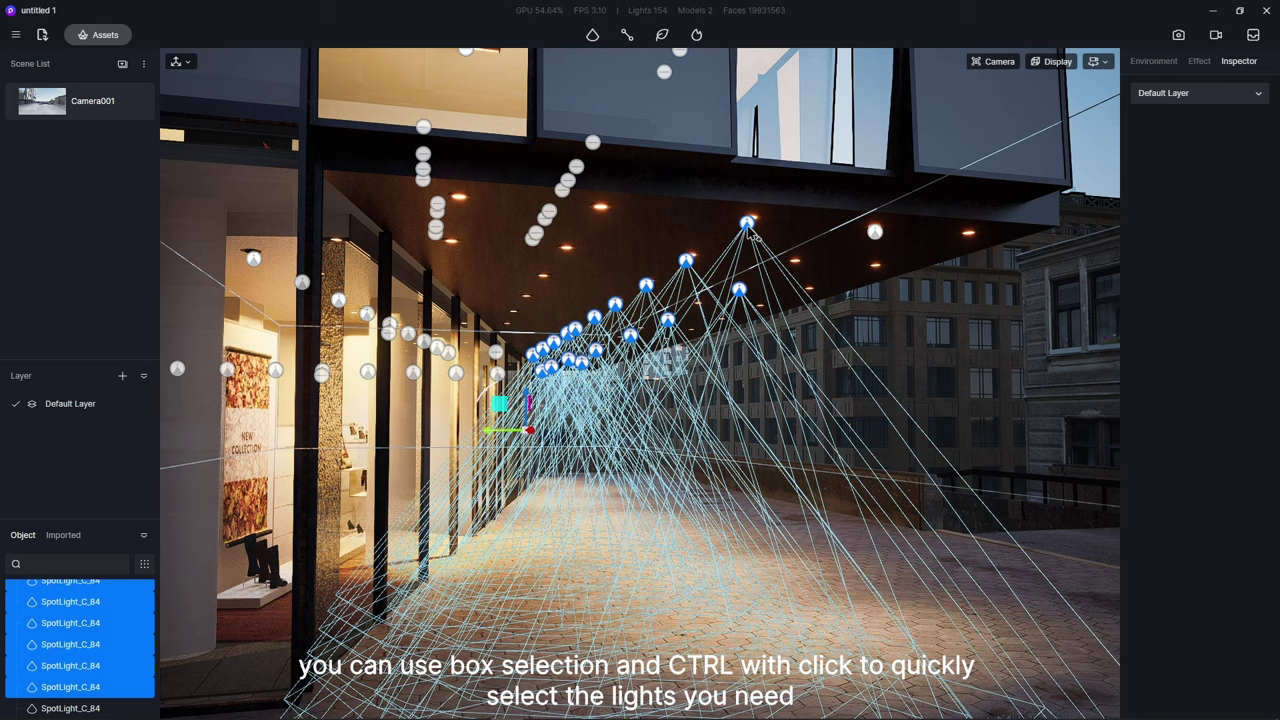
right_click(80, 601)
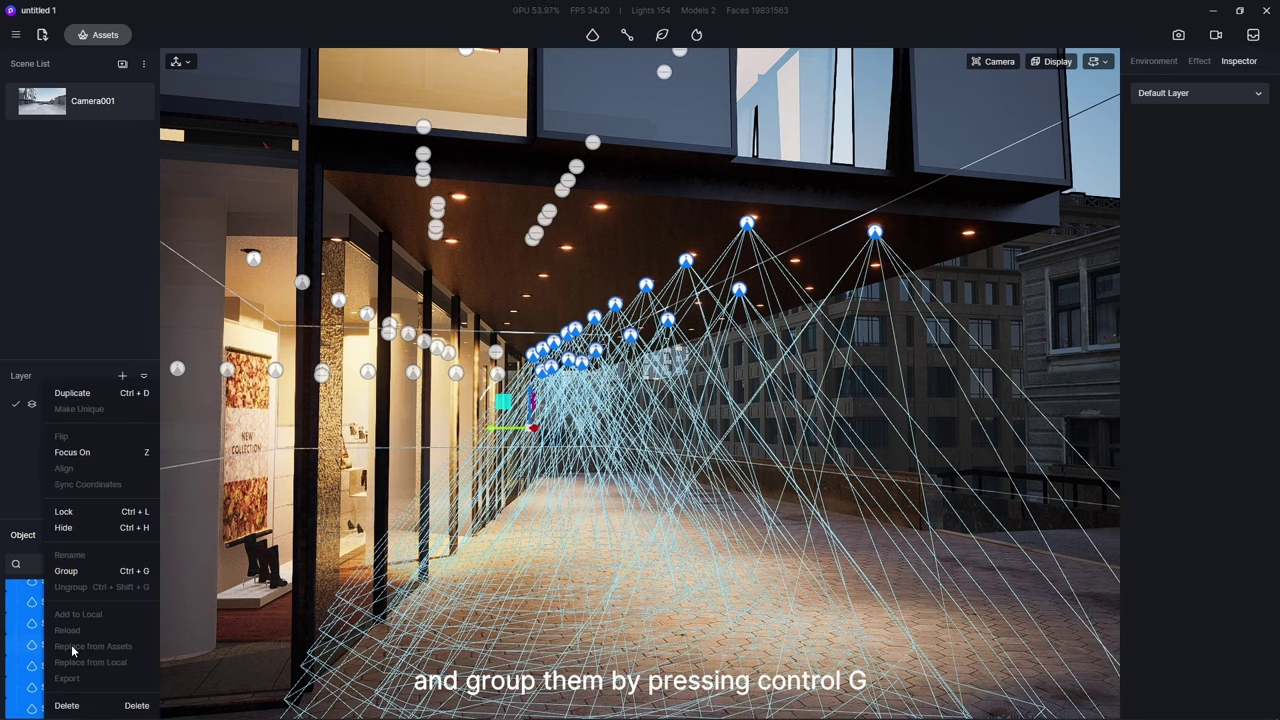
click(90, 567)
click(976, 279)
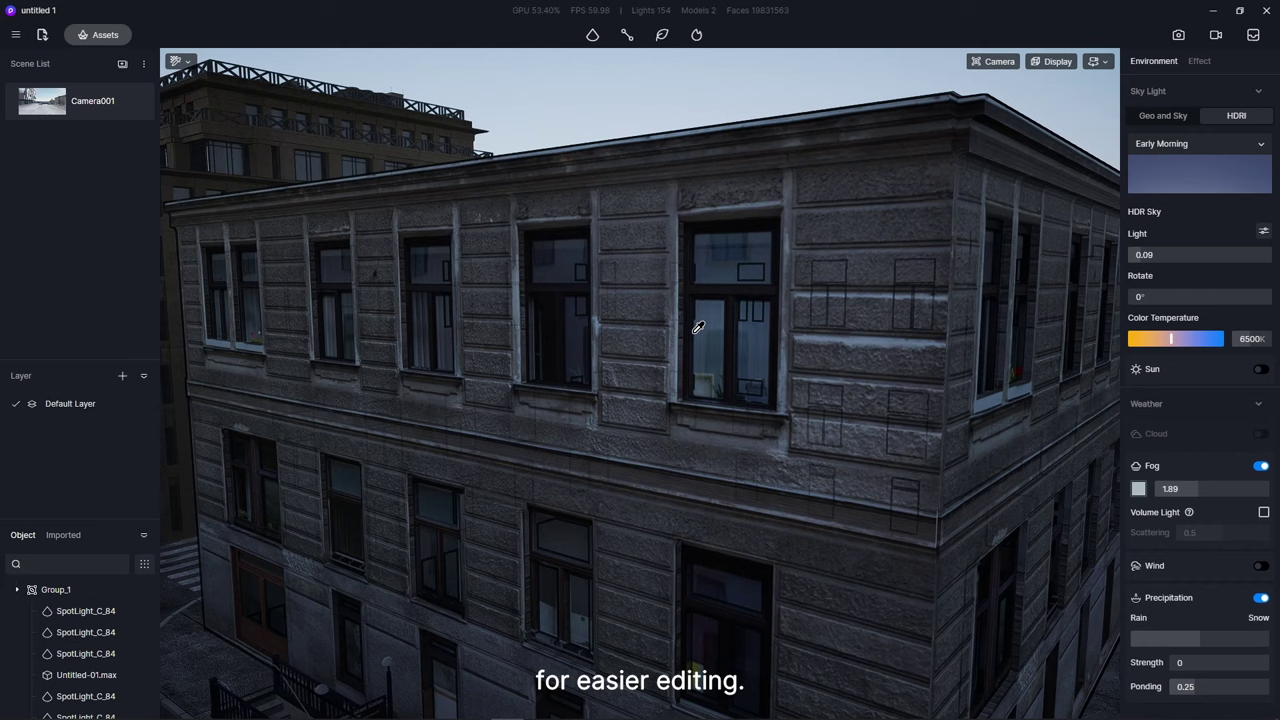
- Give the old building's window glass an emissive glow by temperature, 3550 K at intensity 13.6
click(1108, 498)
drag(1170, 607, 1176, 599)
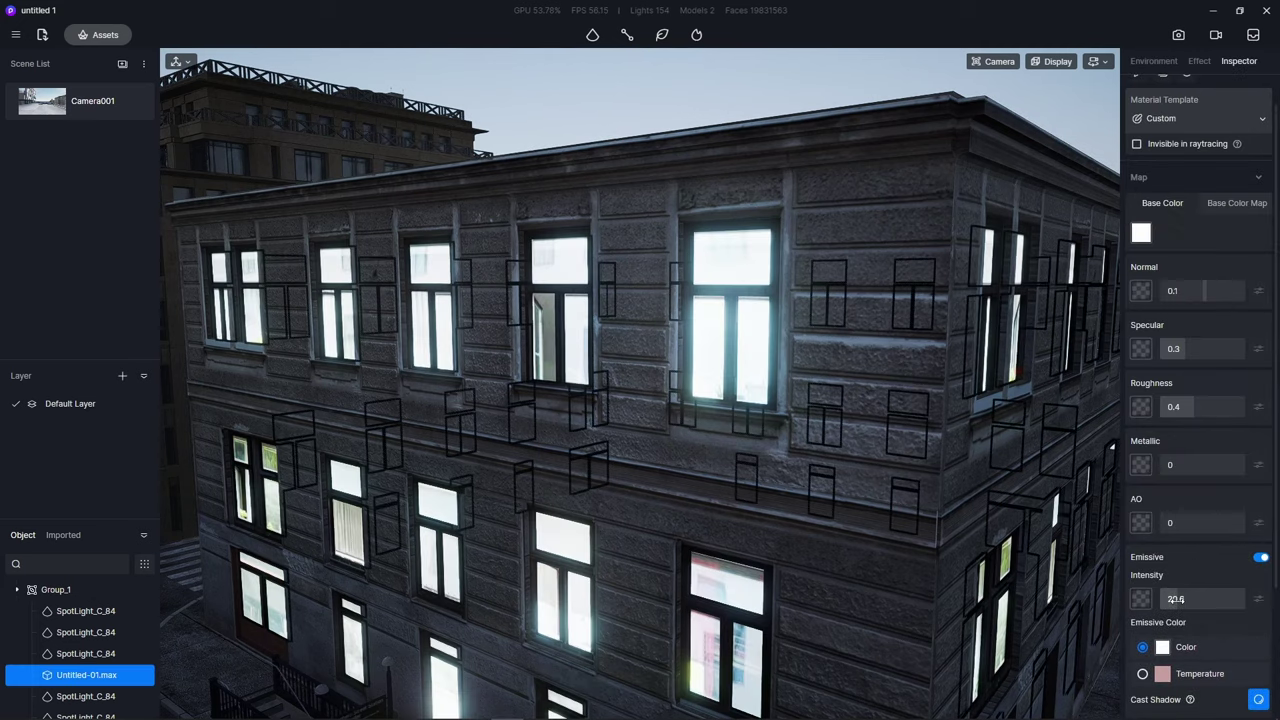
click(1146, 674)
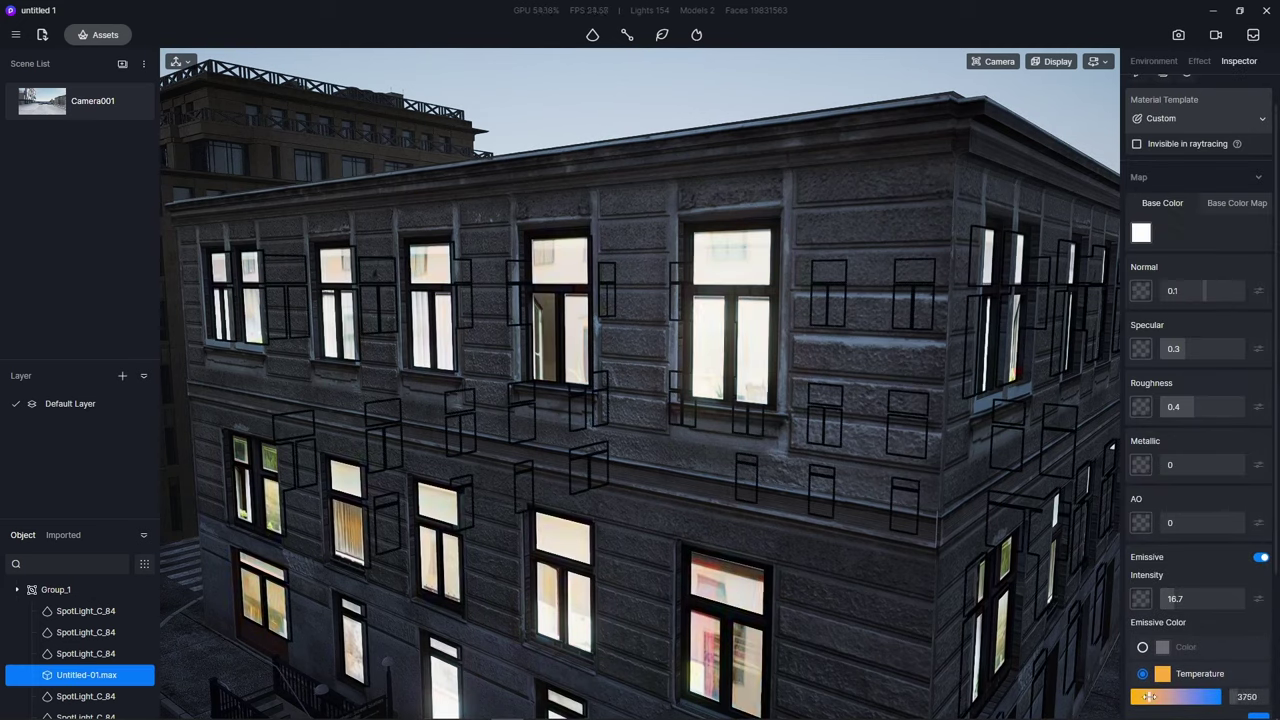
drag(1150, 697, 1134, 699)
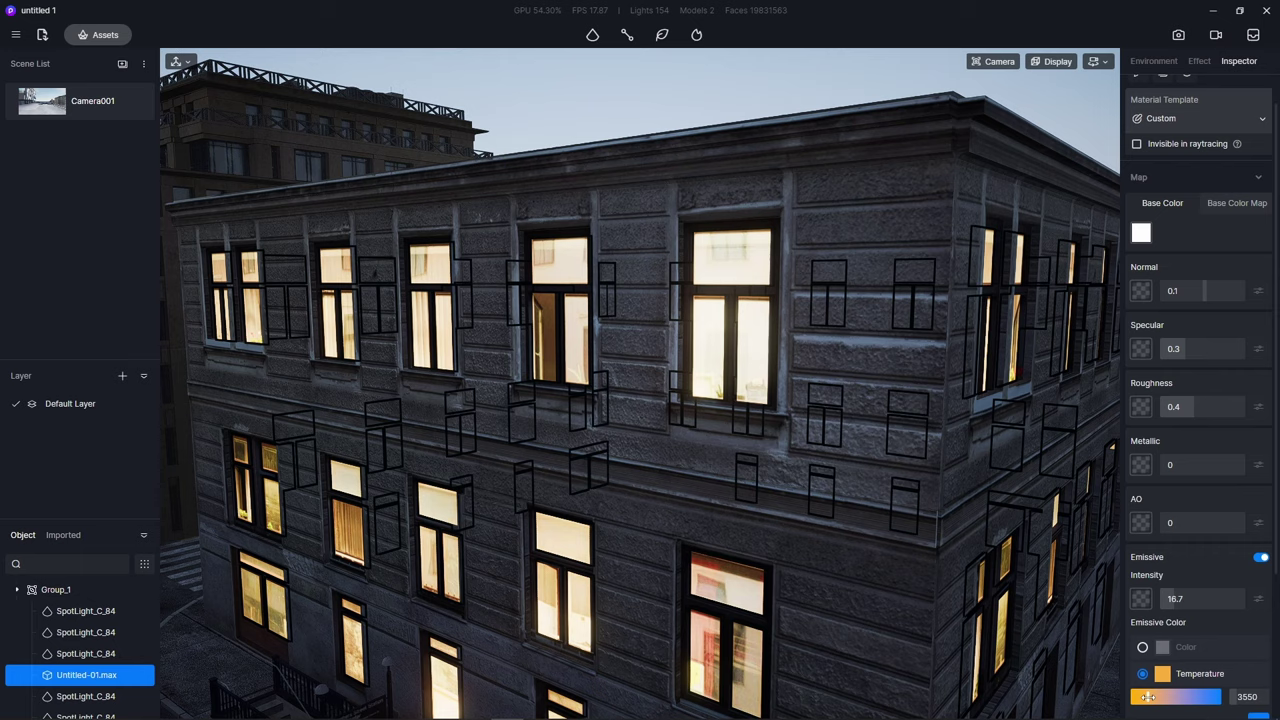
drag(1167, 600, 1165, 600)
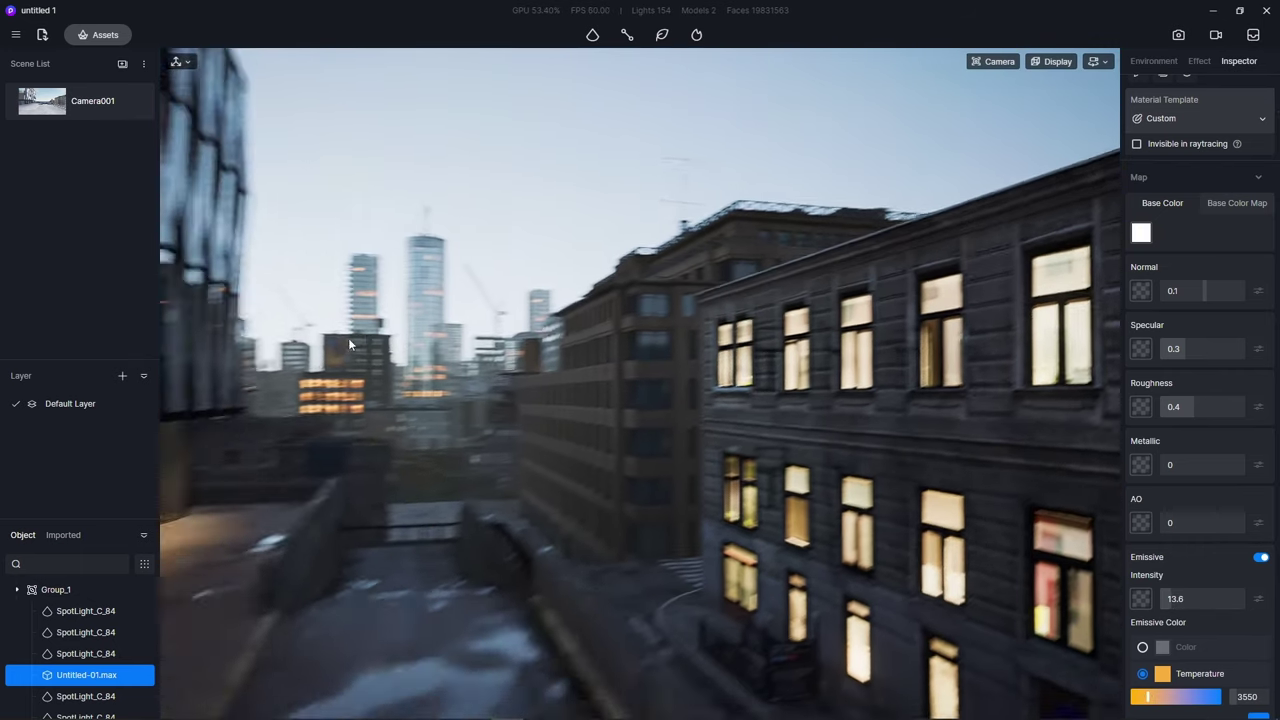
click(622, 167)
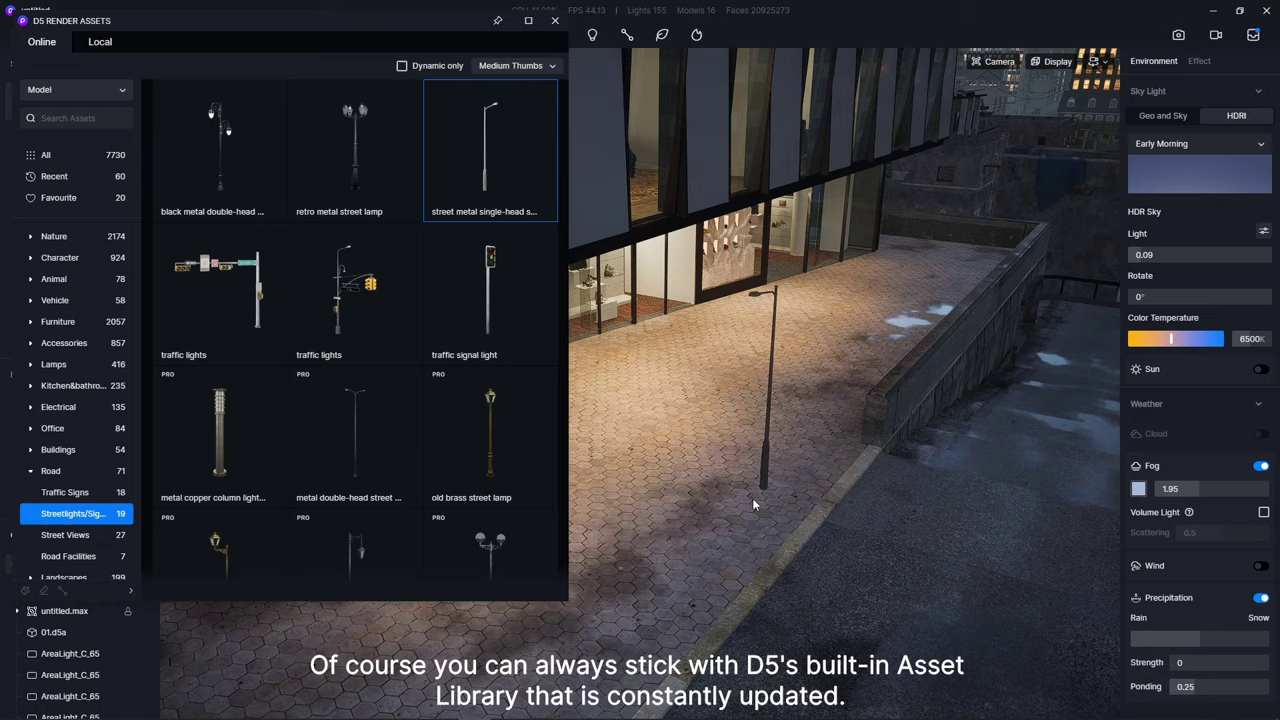
- Place the street metal single-head street lamp by the storefront and make its lamp head emissive at 26.1
click(754, 505)
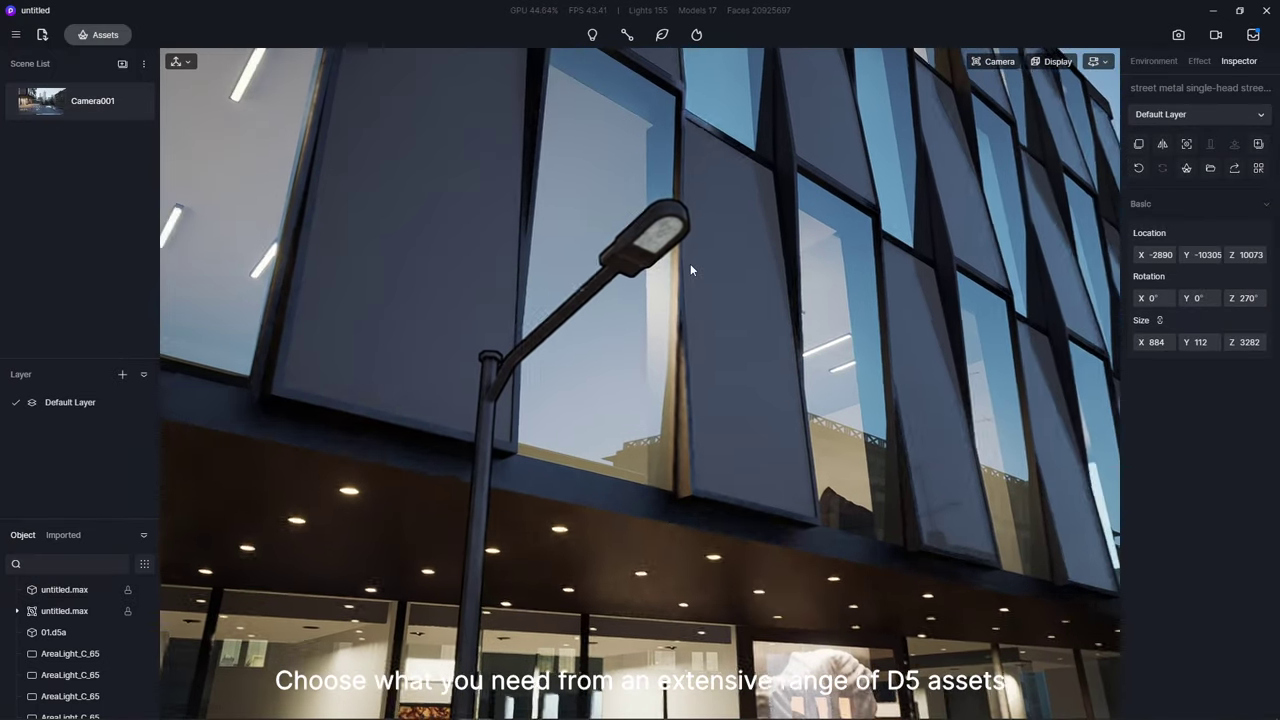
click(670, 228)
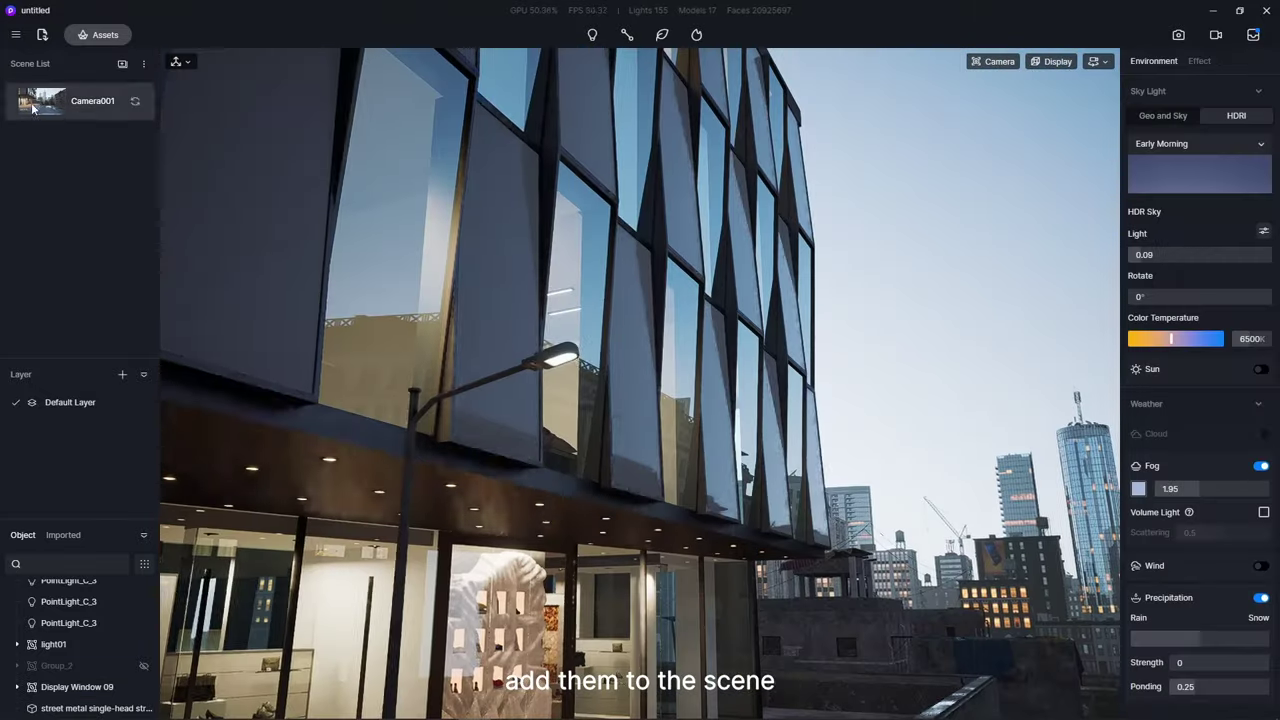
click(40, 101)
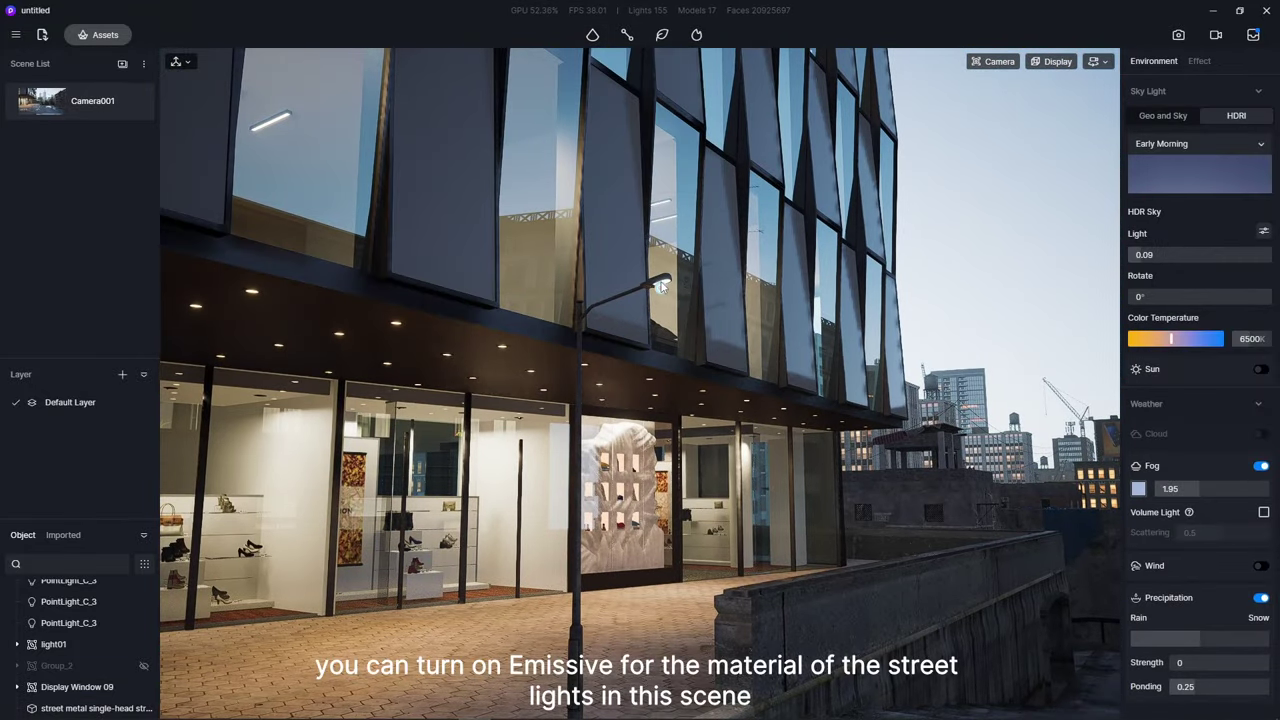
- Add a spotlight at the lamp head with the IES 03 profile and 53° cone, and place a traffic signal light
click(660, 287)
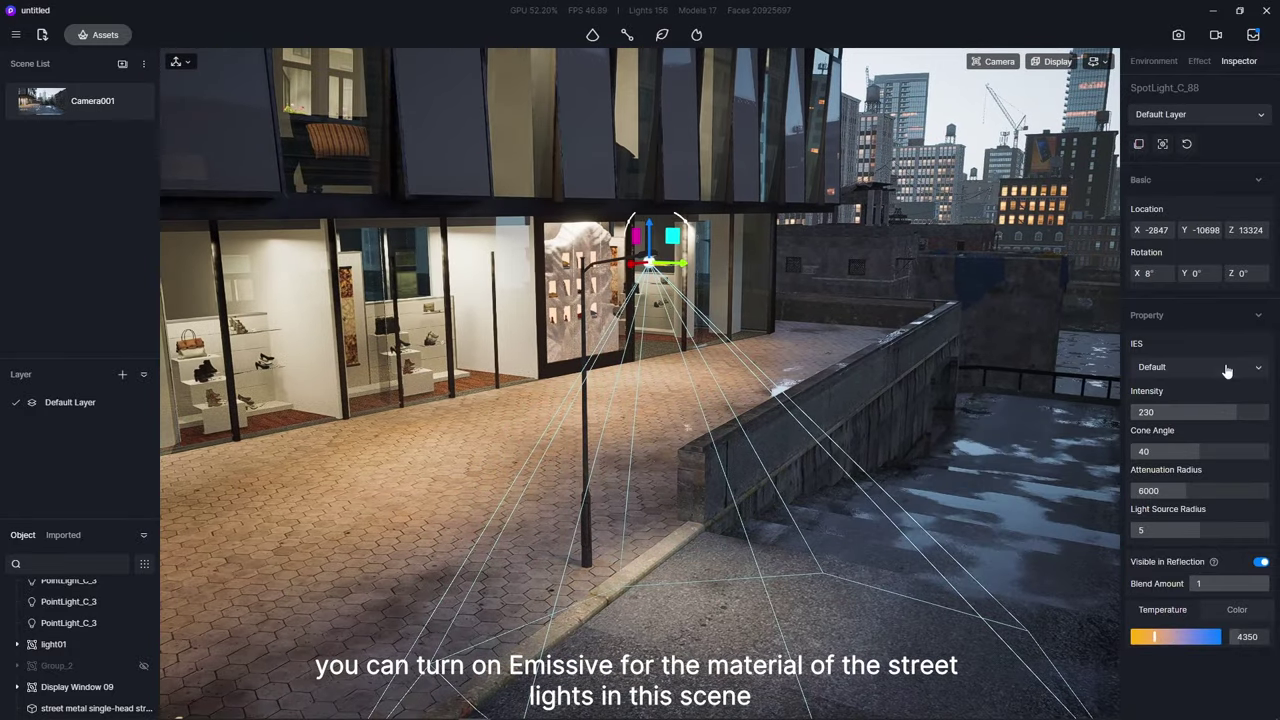
click(1229, 366)
click(1208, 455)
click(1229, 366)
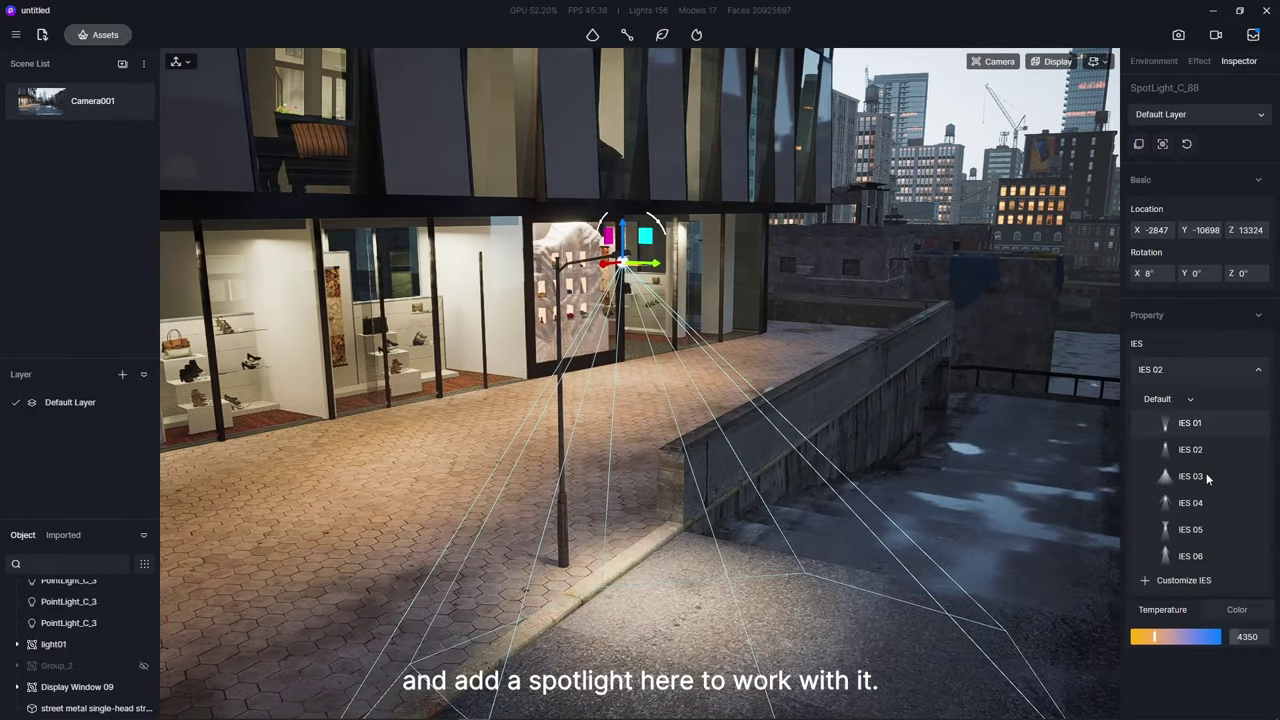
click(1172, 470)
drag(1200, 451, 1220, 451)
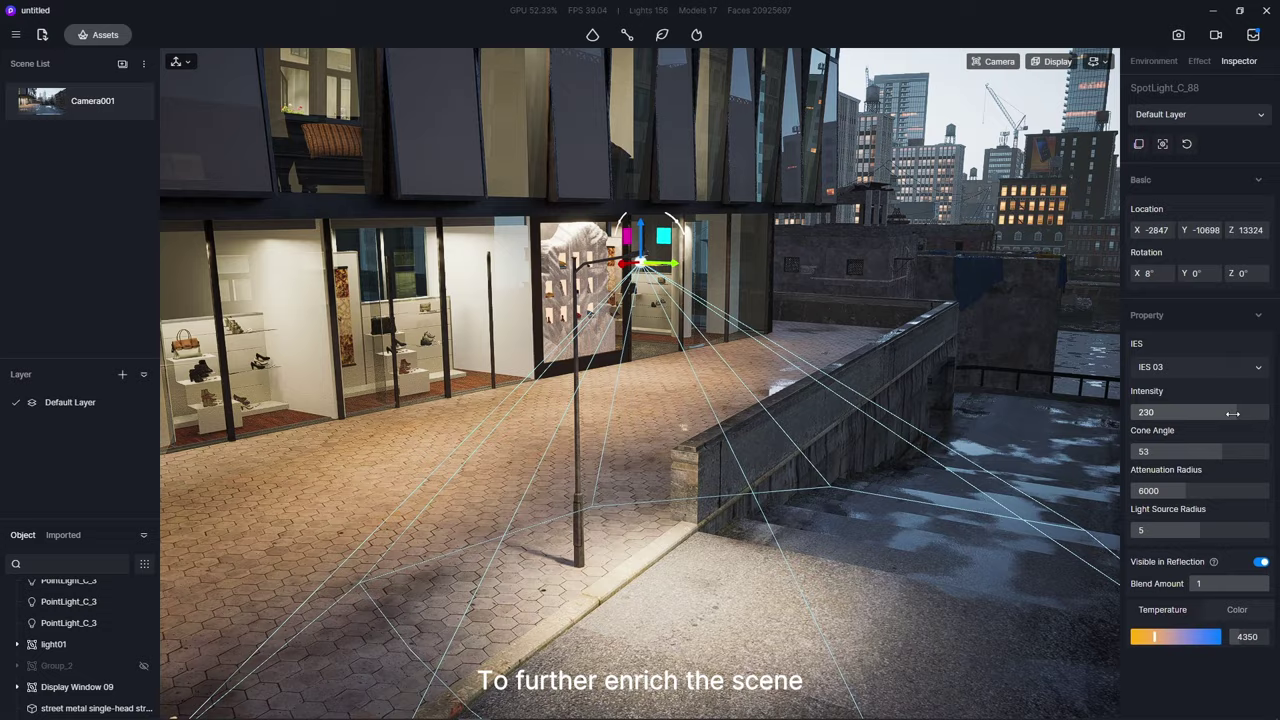
drag(490, 490, 684, 444)
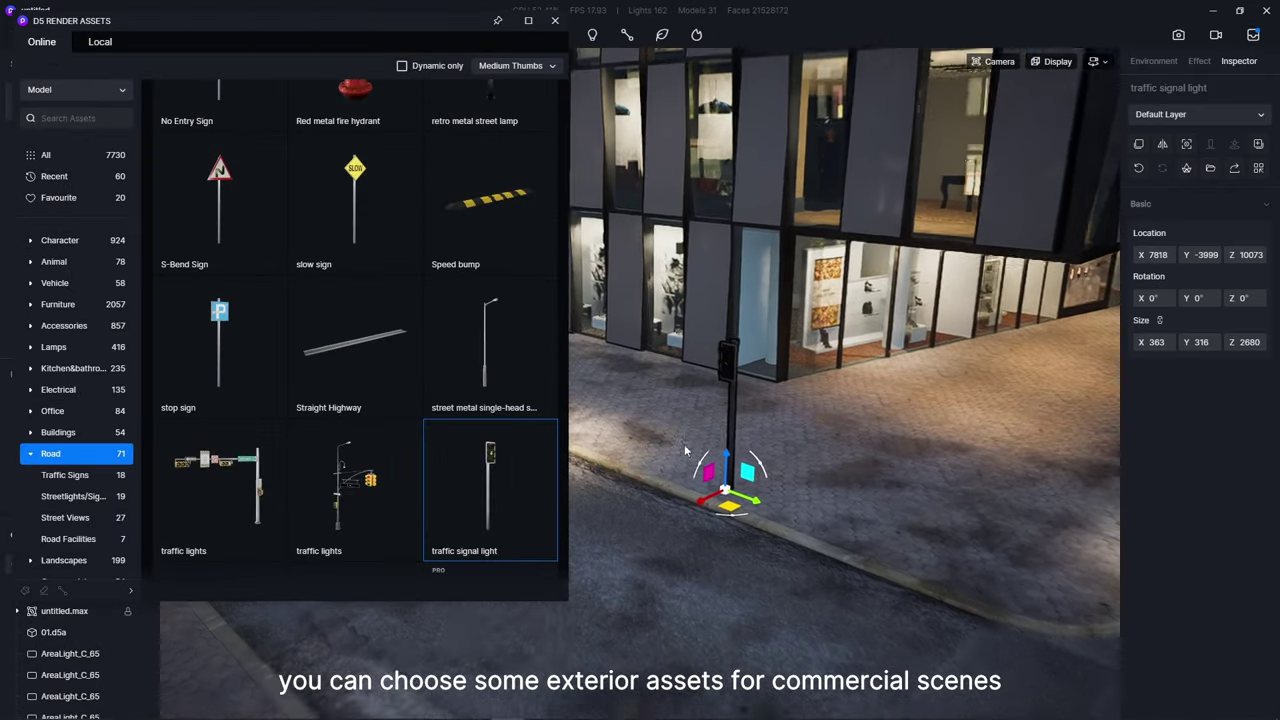
- Add the slow sign, Pedestrian crossing sign 01 and Parking line signs 03 decals to the road
middle_drag(684, 449, 855, 540)
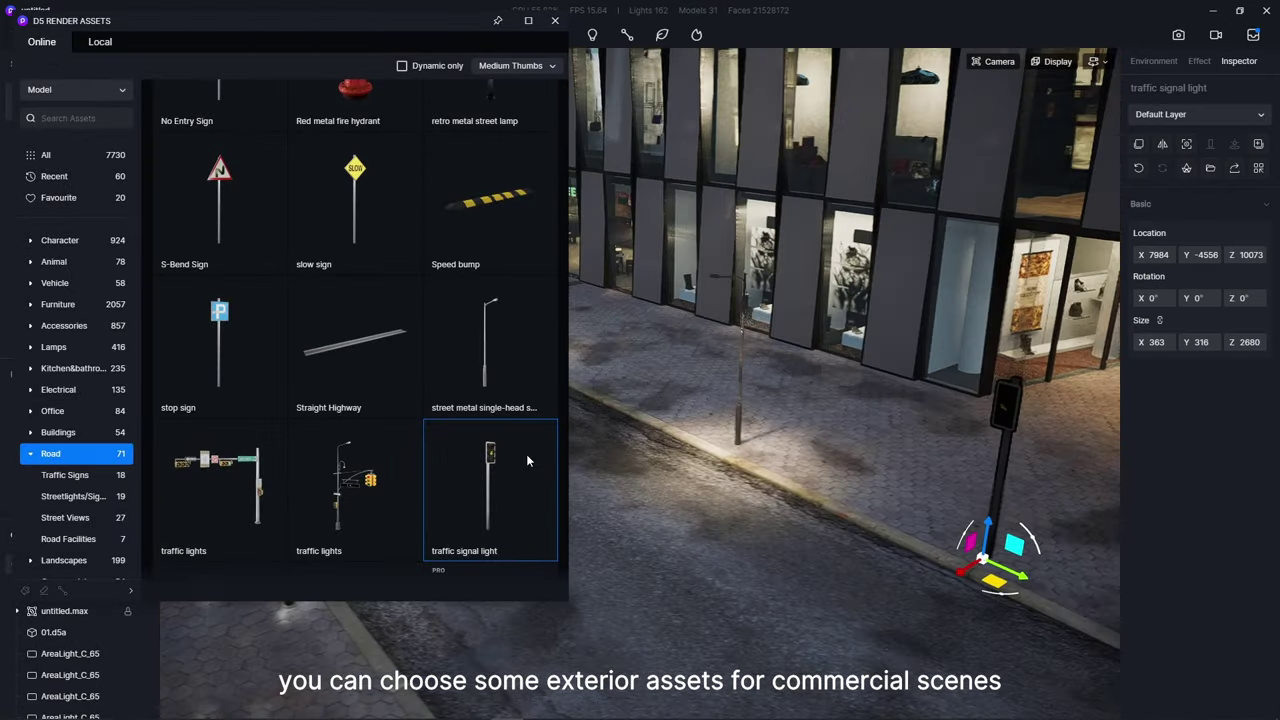
scroll(526, 454, up, 2)
drag(355, 400, 686, 428)
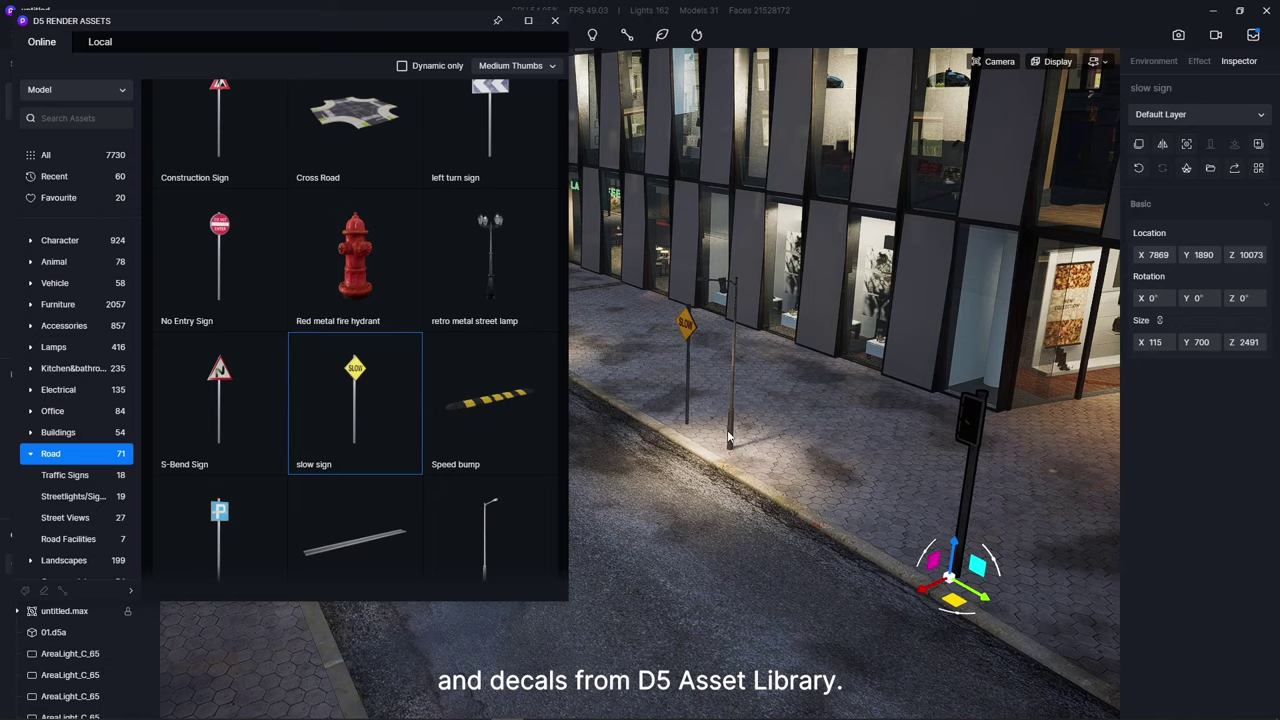
middle_drag(623, 422, 900, 470)
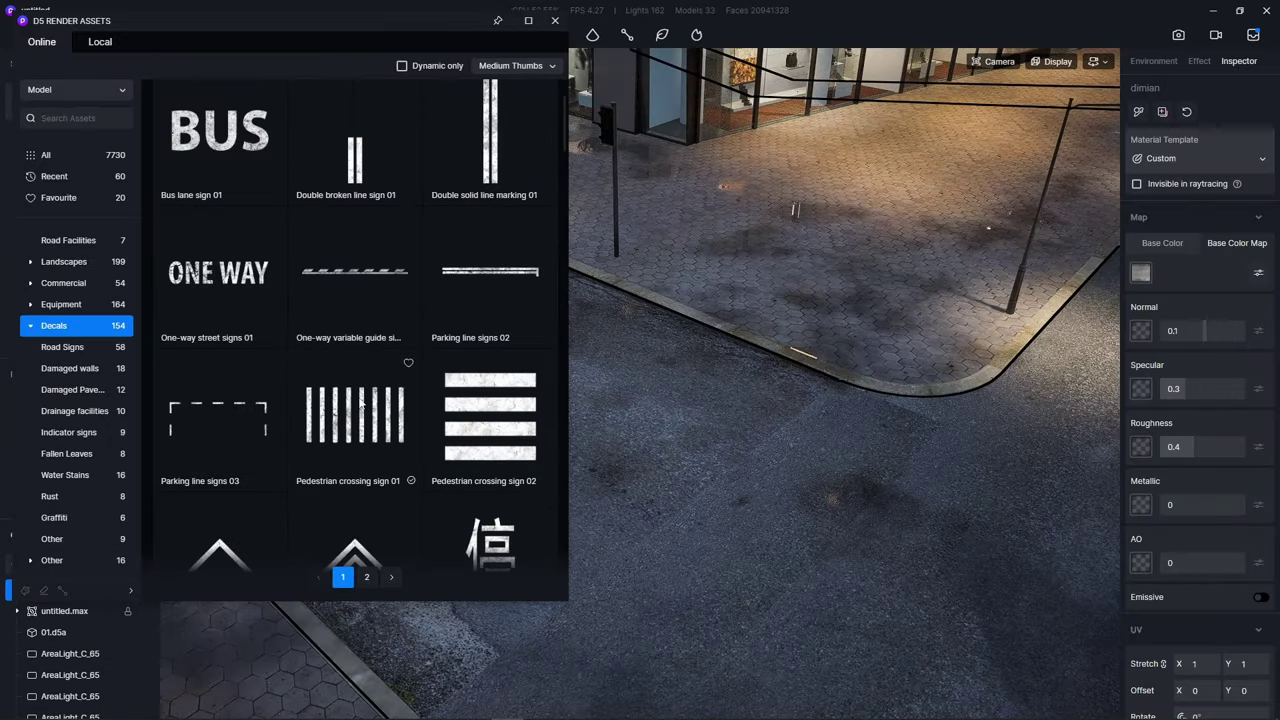
drag(355, 410, 669, 434)
middle_drag(669, 434, 820, 378)
drag(820, 378, 848, 467)
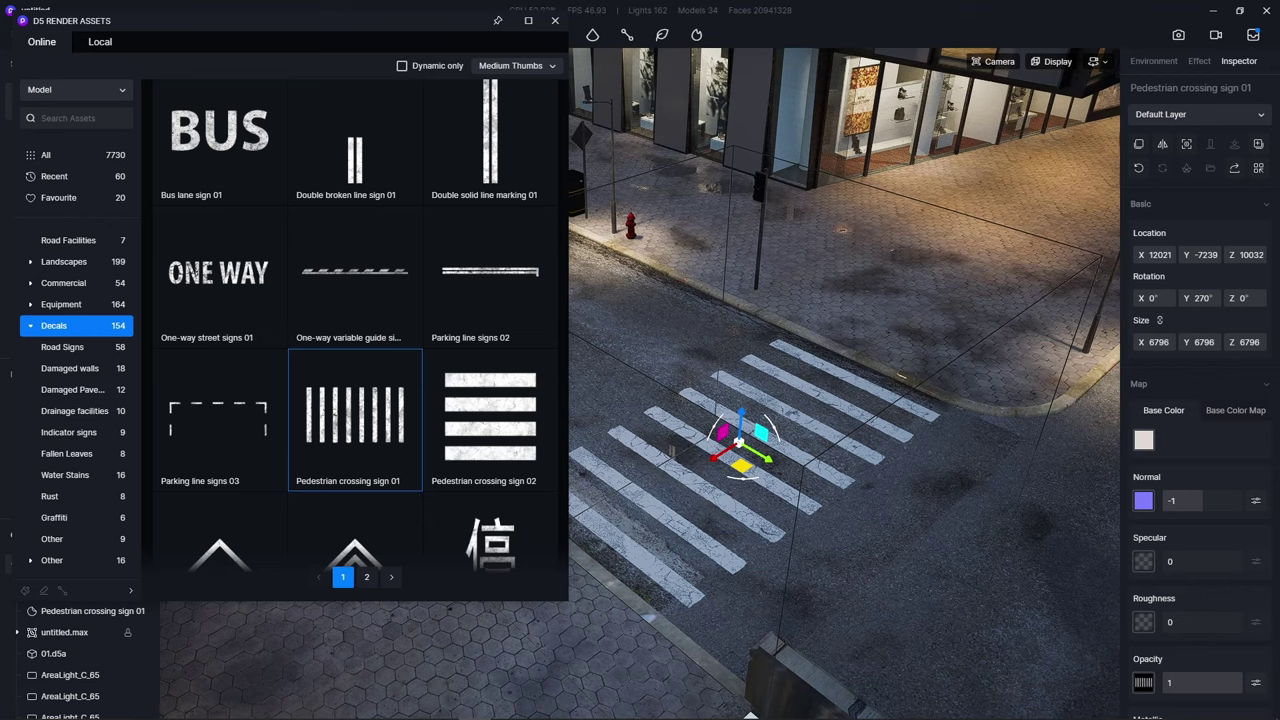
drag(250, 429, 801, 481)
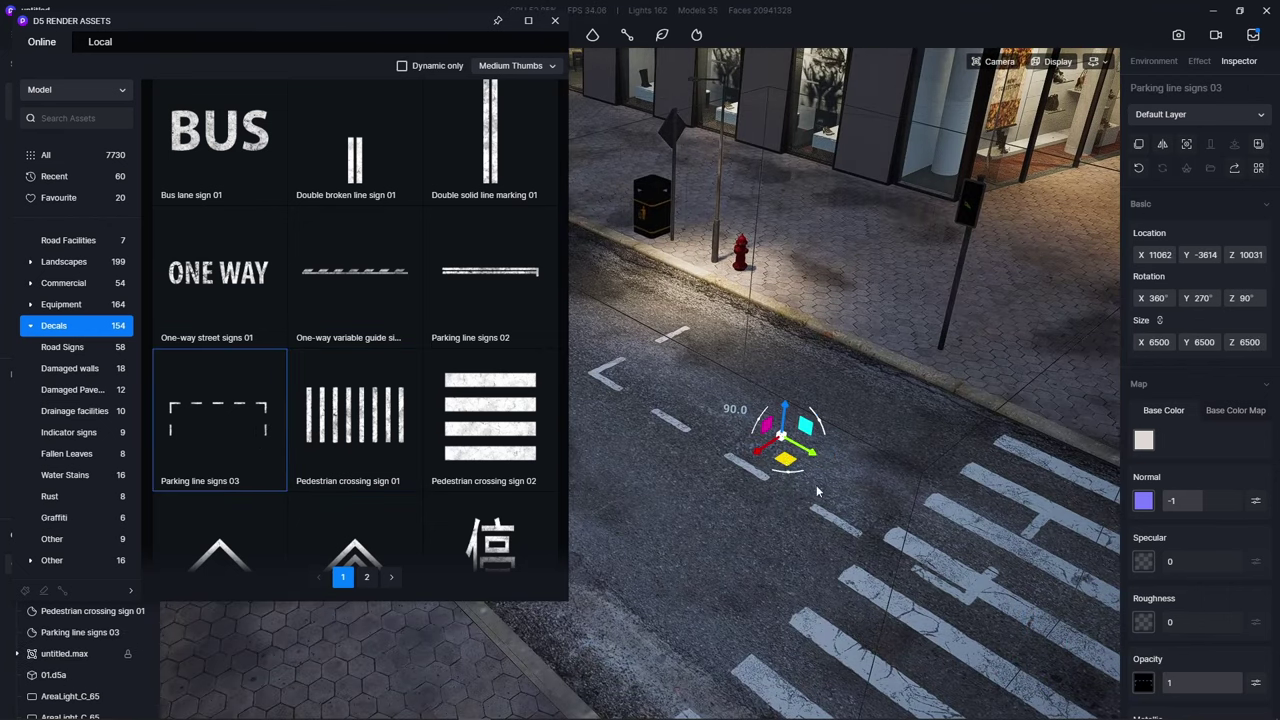
drag(678, 353, 799, 394)
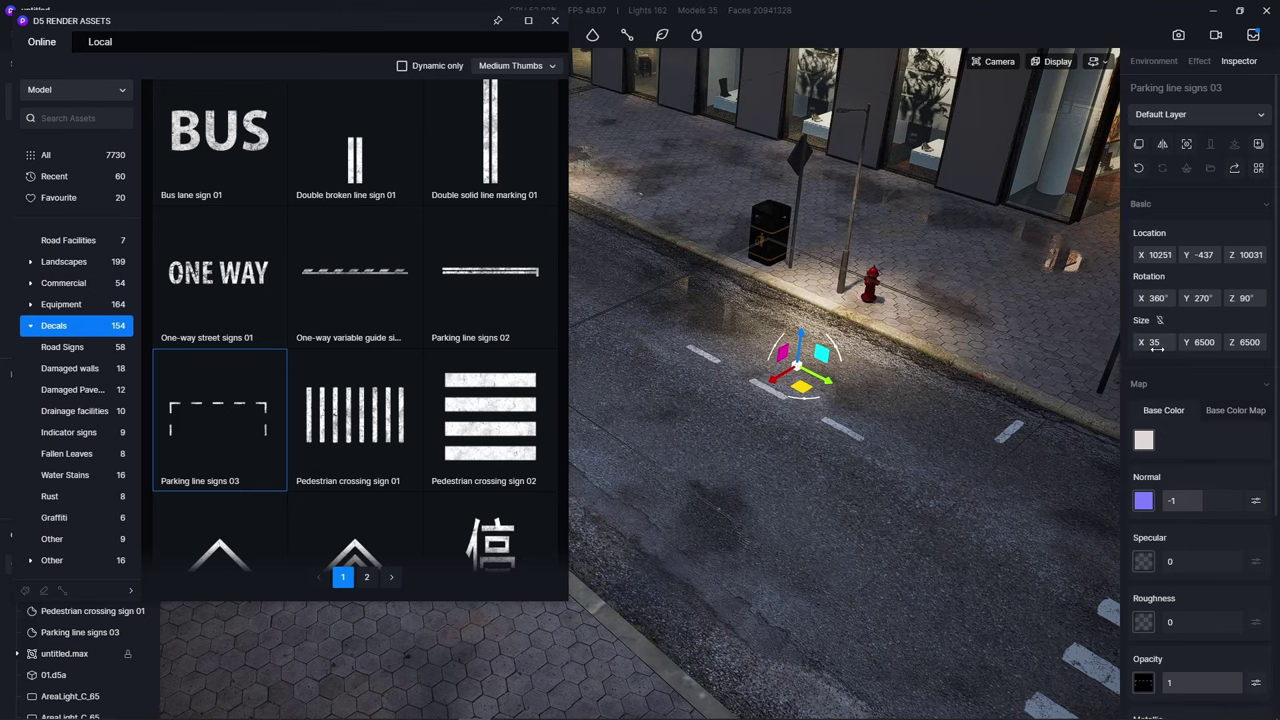
- Place a second parasol table set by the shopfront and the SHOPPING takeaway food cart on the terrace
scroll(781, 448, down, 3)
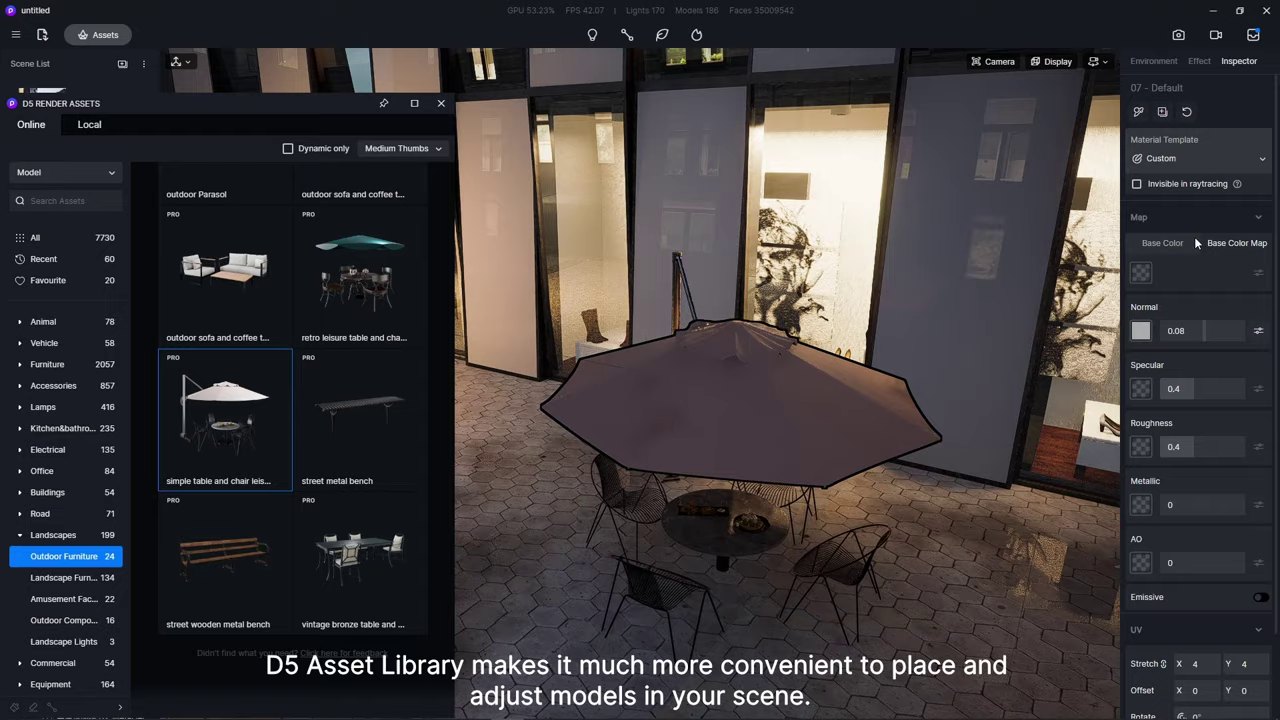
click(722, 505)
scroll(863, 541, down, 3)
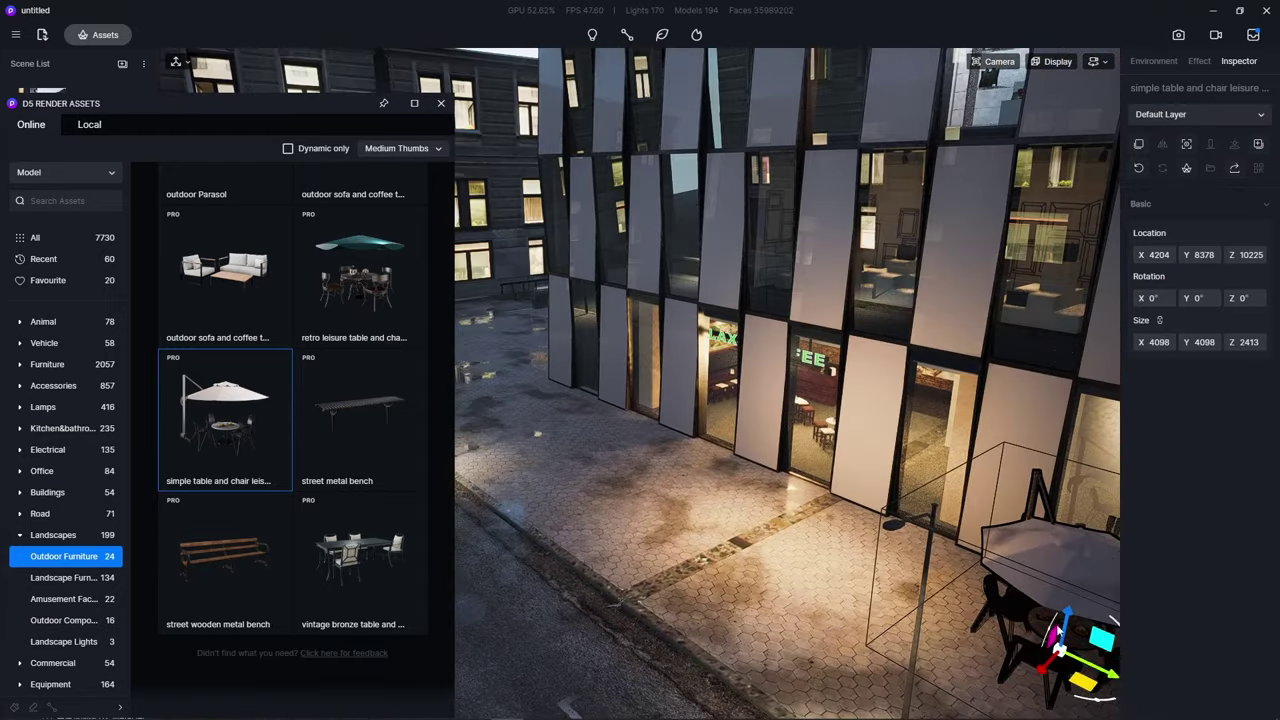
alt+drag(1057, 571, 543, 400)
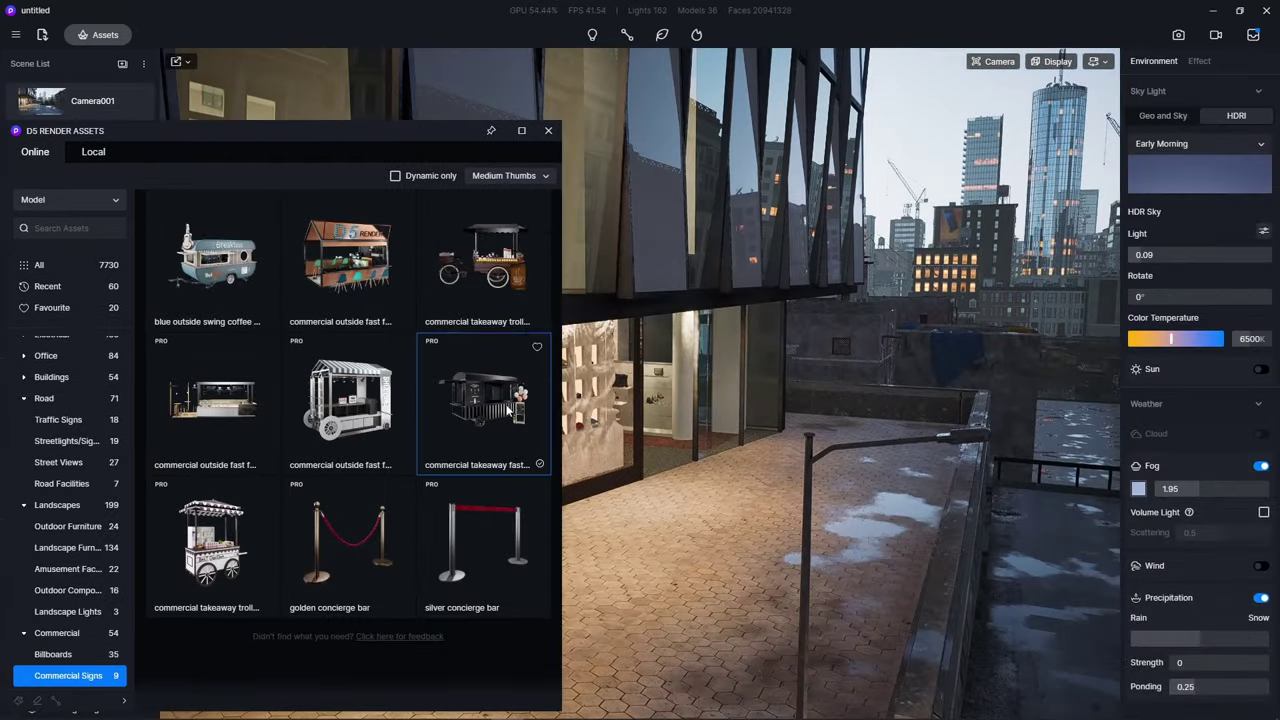
click(483, 405)
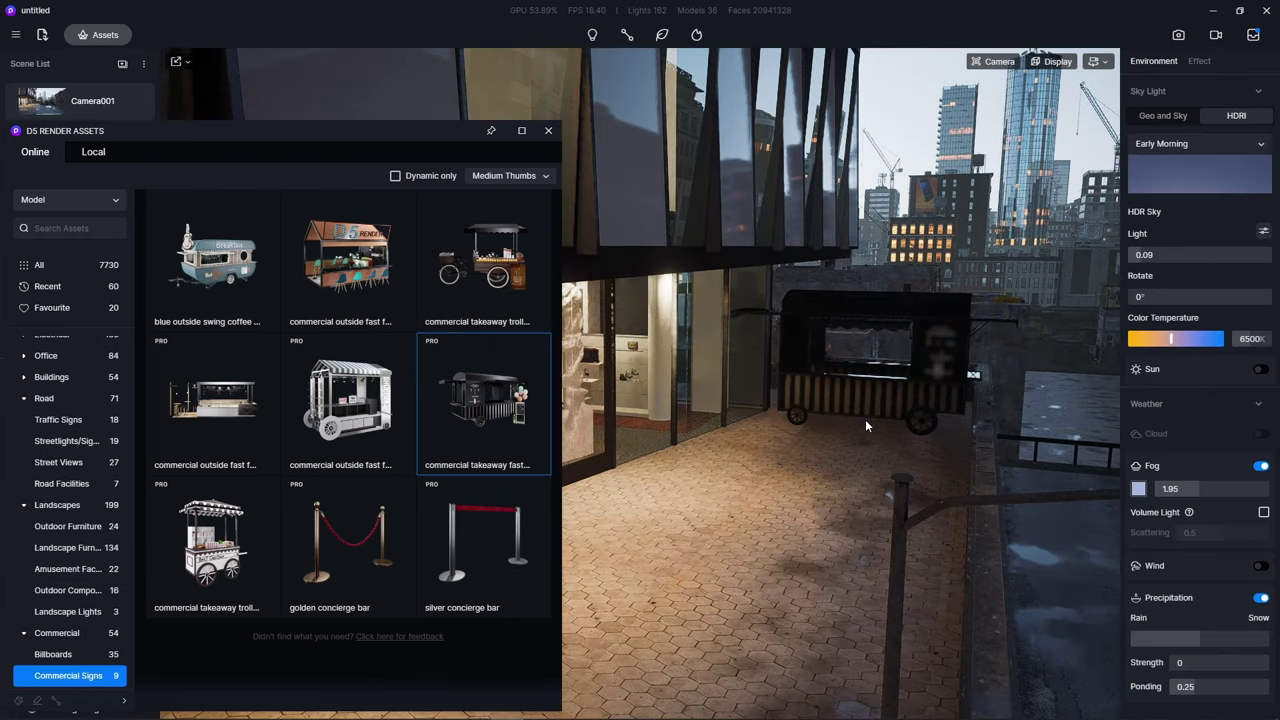
click(896, 457)
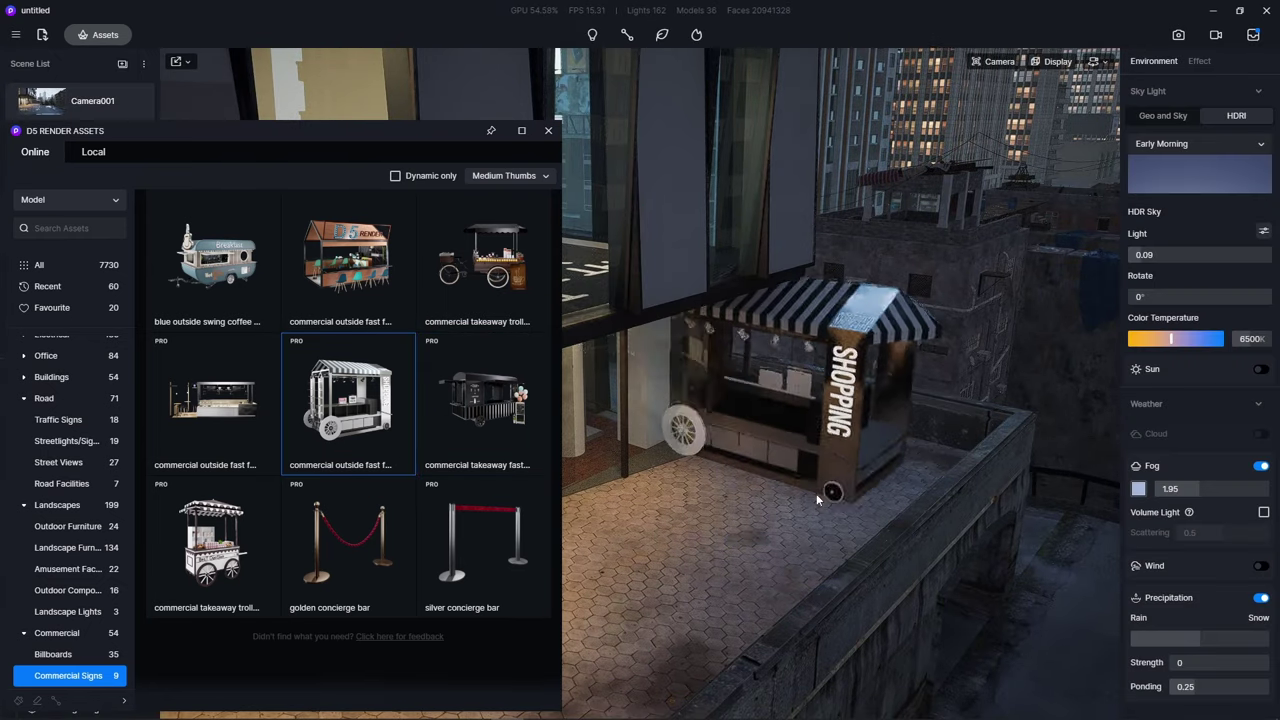
click(842, 486)
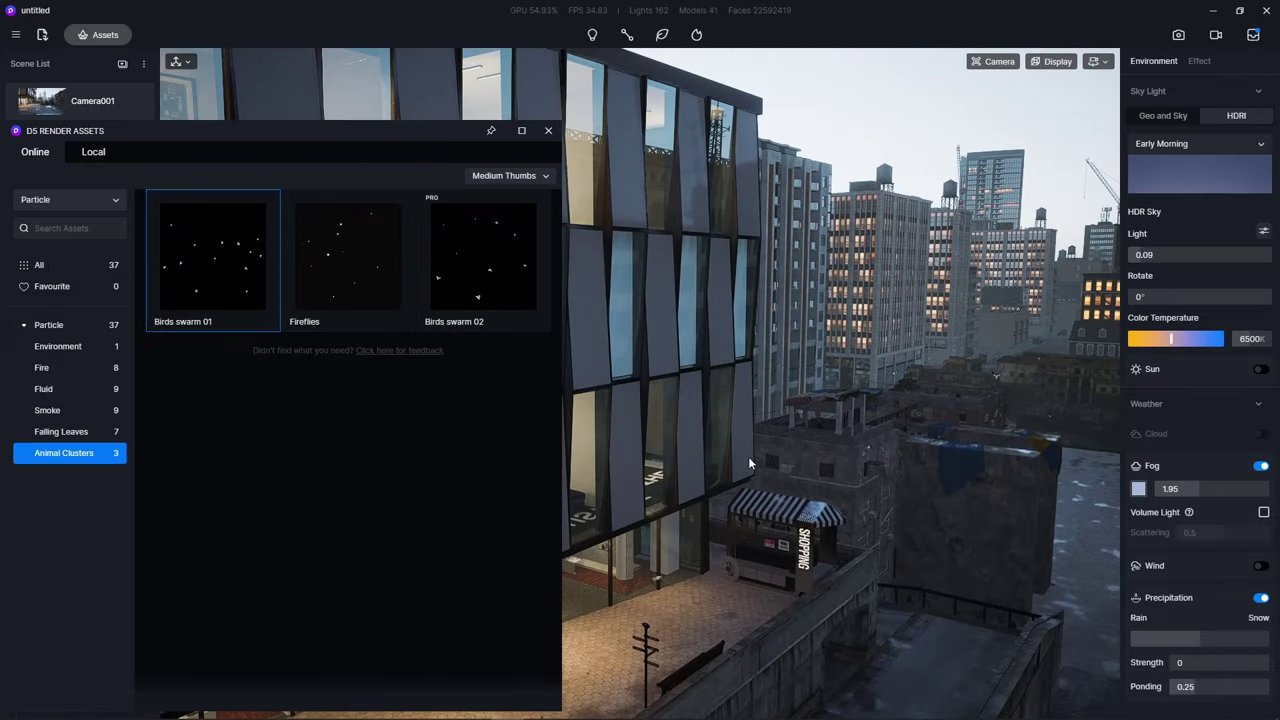
- Place Birds swarm 01 over the roofs, a dynamic Jetliner 01 in the sky, and New energy Car 02 on the street
click(740, 425)
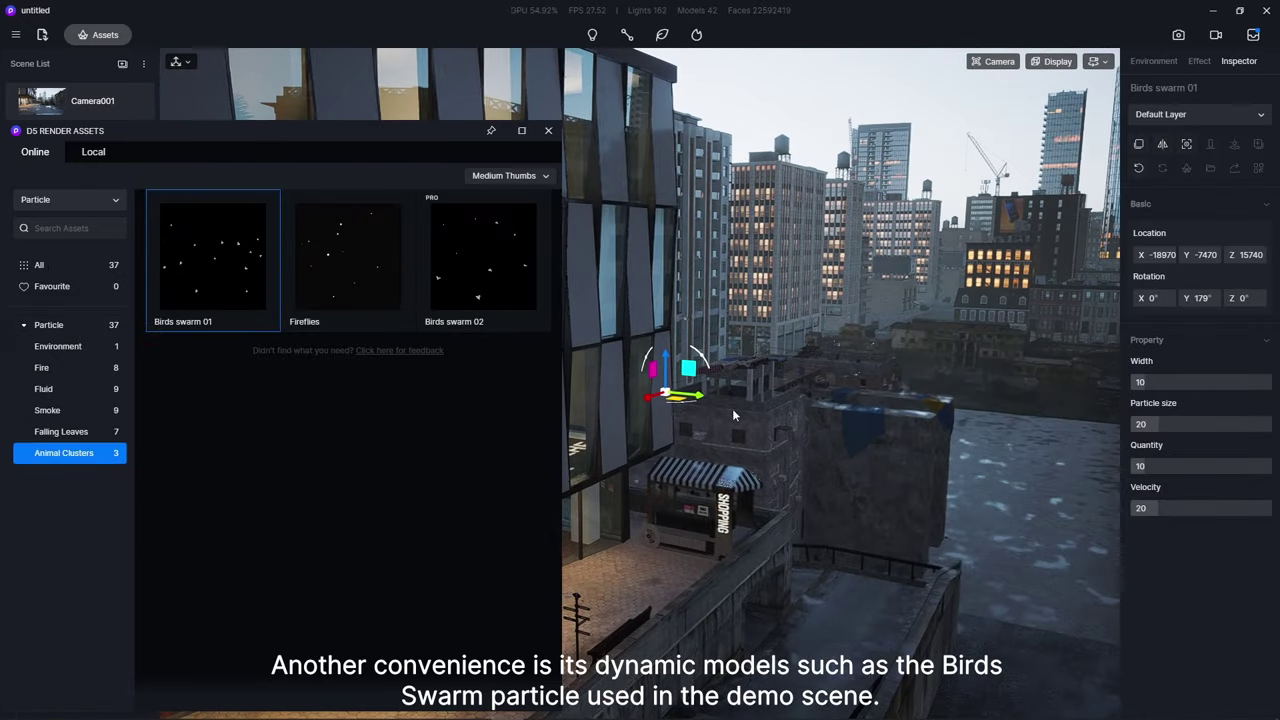
right_drag(685, 403, 1107, 367)
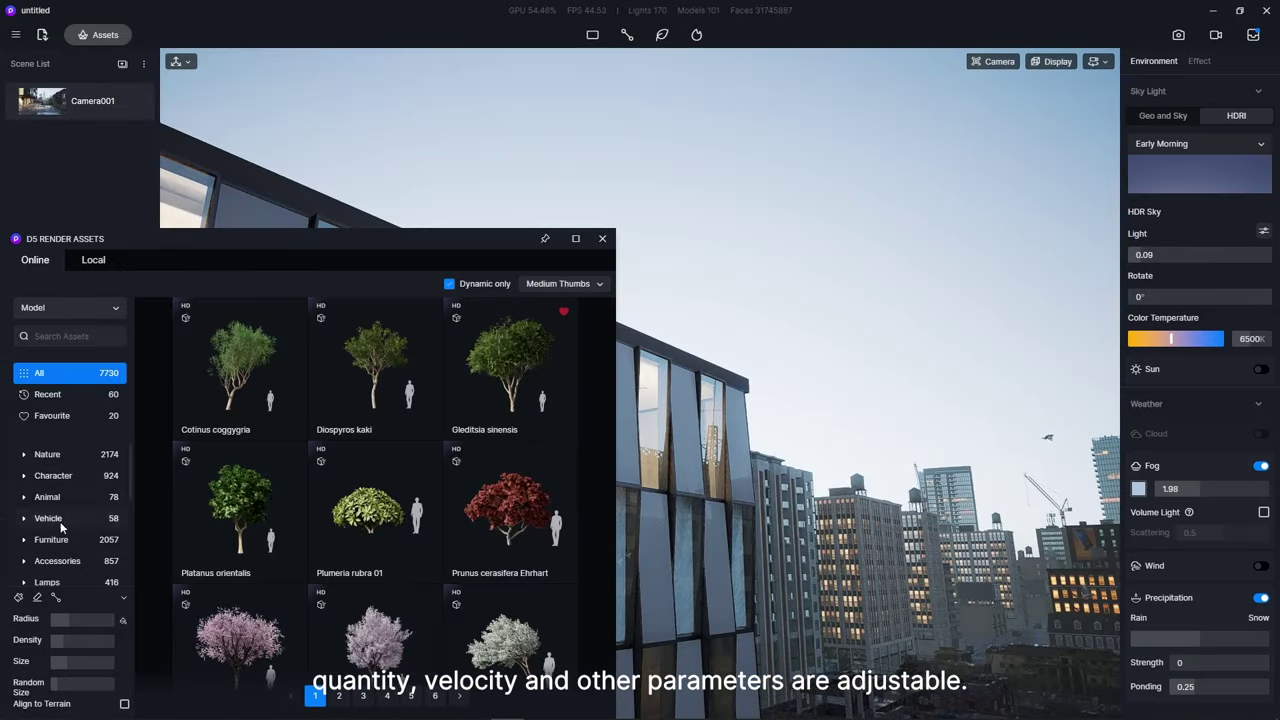
click(60, 521)
click(48, 545)
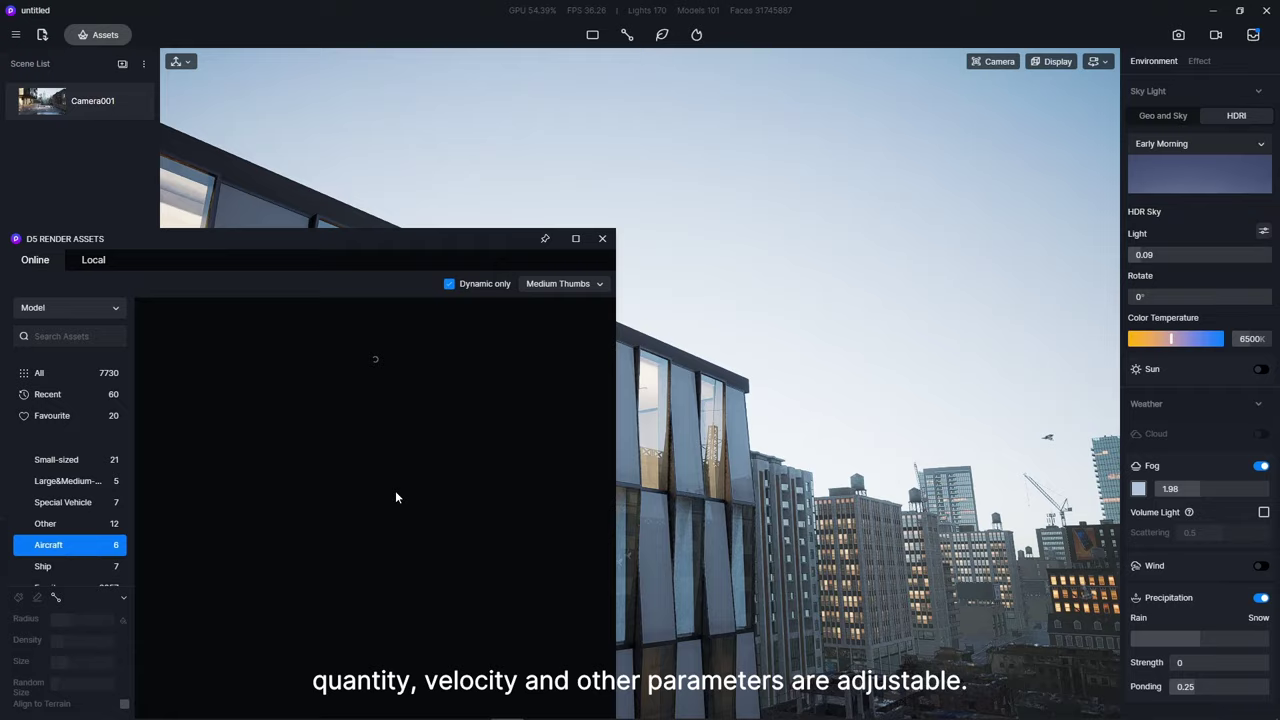
drag(240, 510, 905, 182)
scroll(908, 181, down, 5)
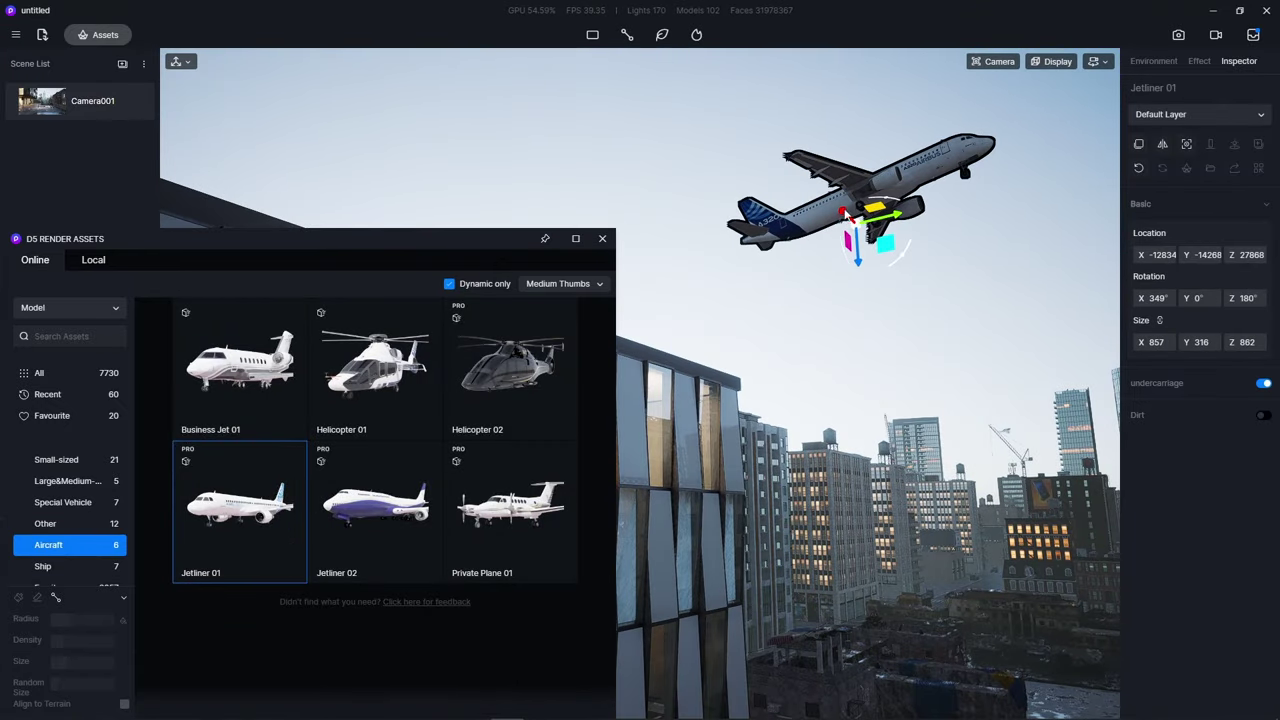
drag(912, 180, 937, 327)
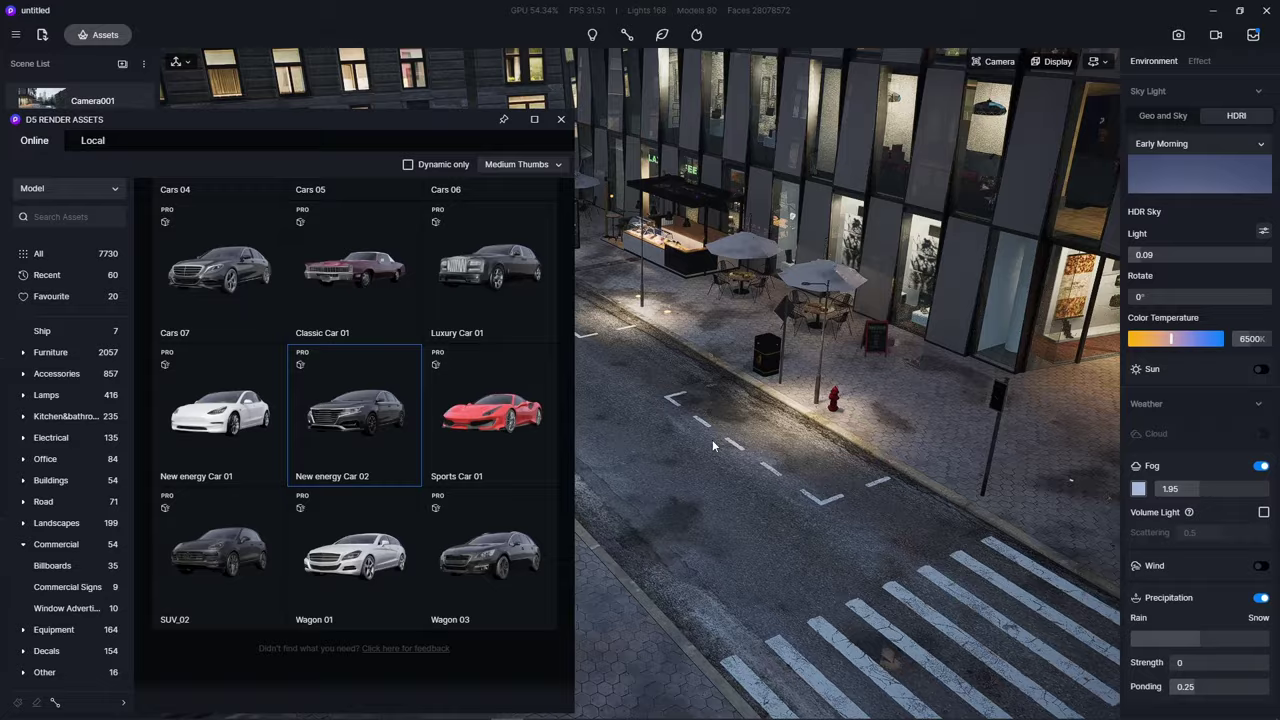
drag(354, 410, 1032, 404)
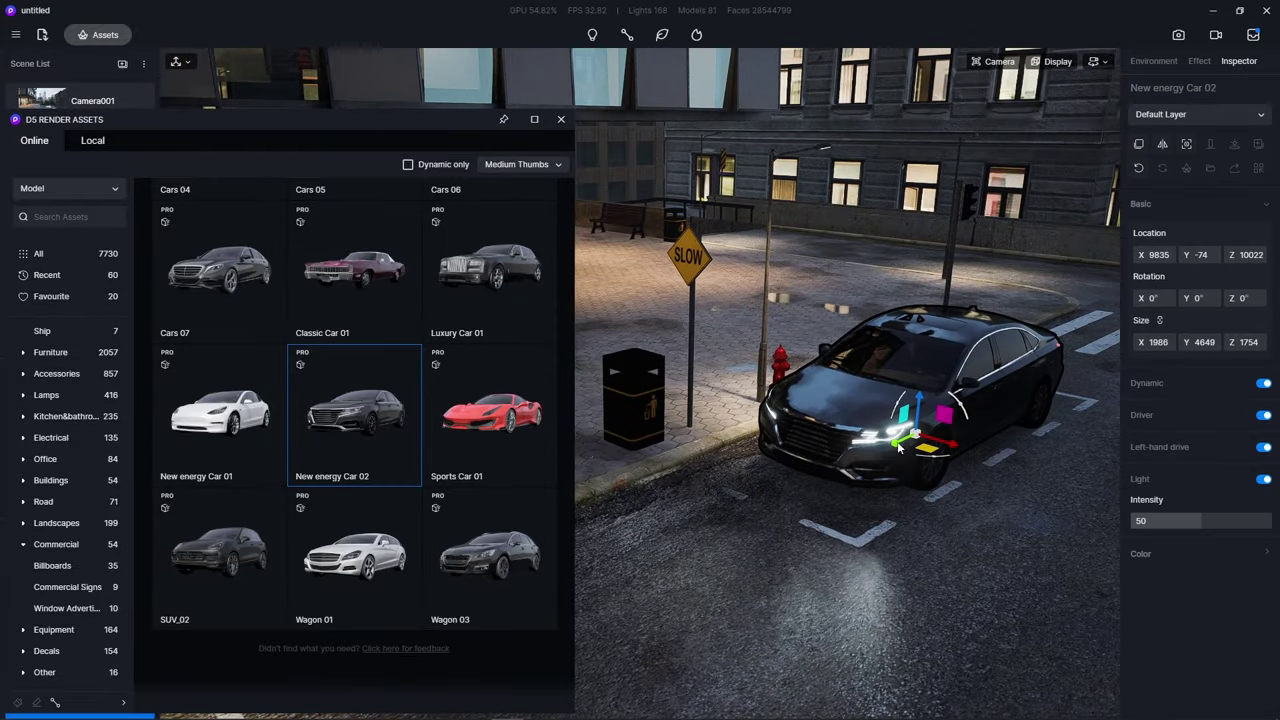
scroll(793, 350, up, 3)
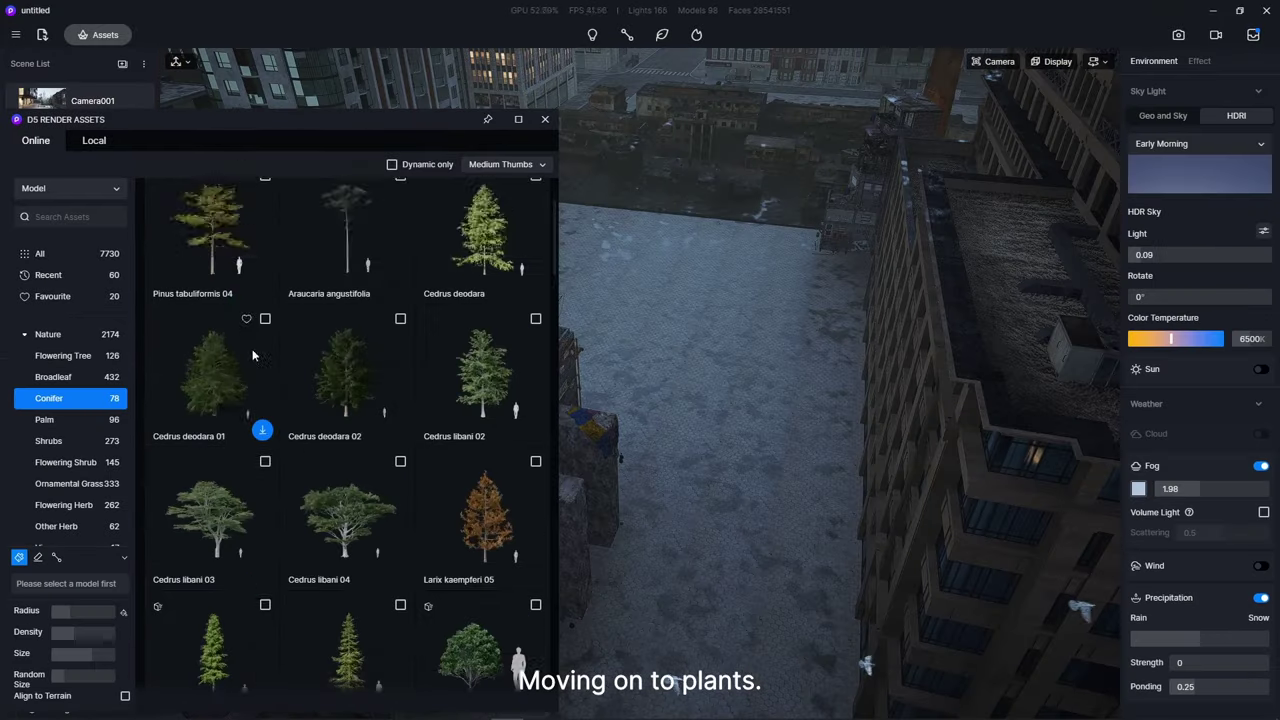
- Brush-paint Pinus strobus conifers across the open plaza
scroll(391, 367, down, 5)
click(391, 367)
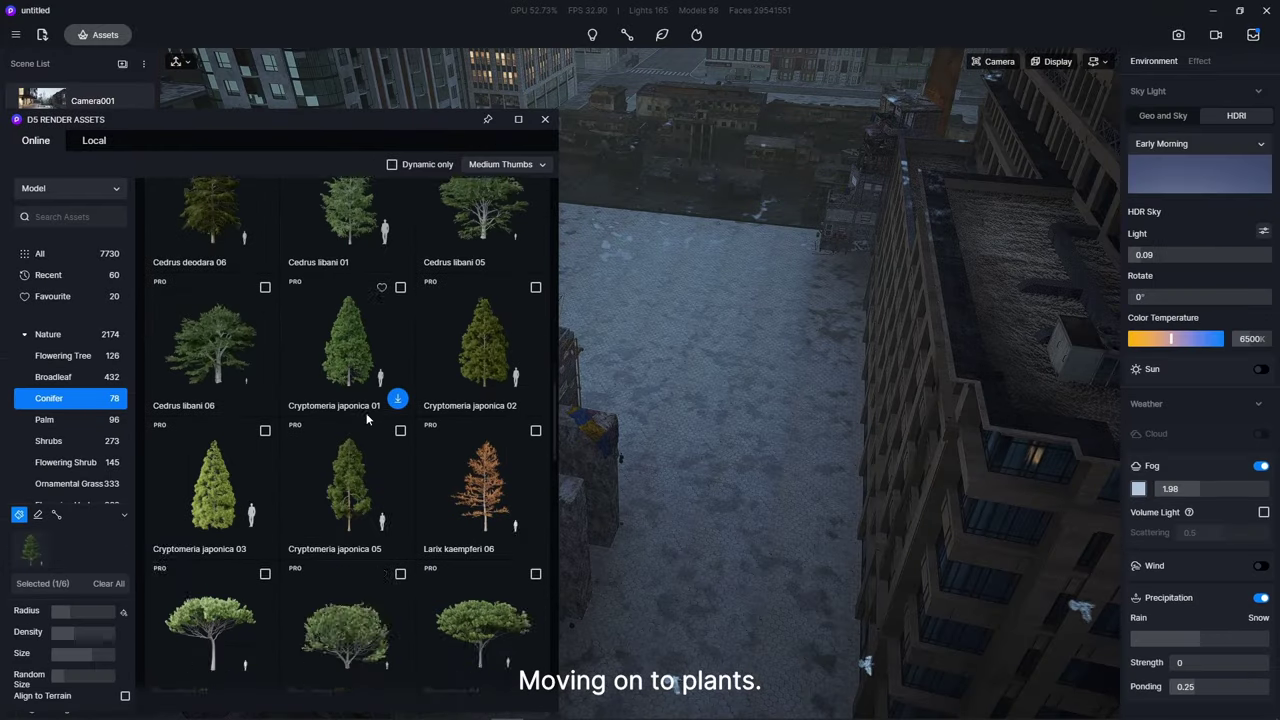
scroll(391, 367, down, 5)
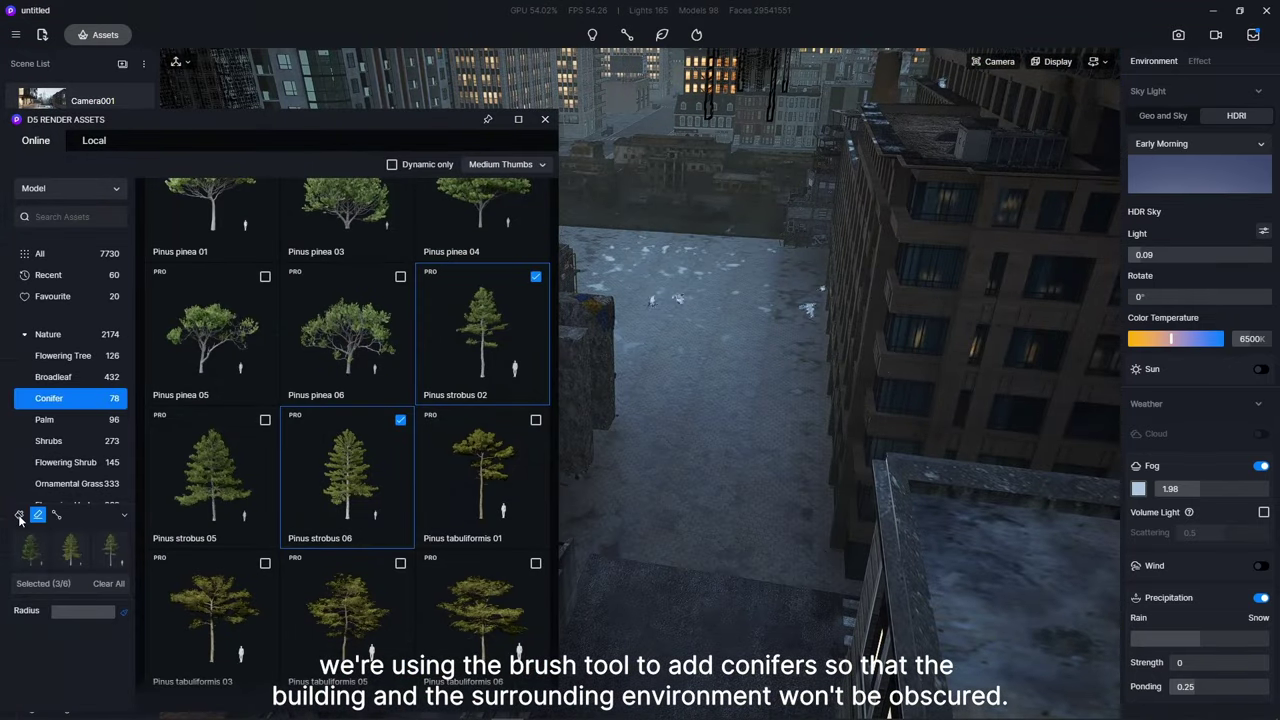
click(18, 515)
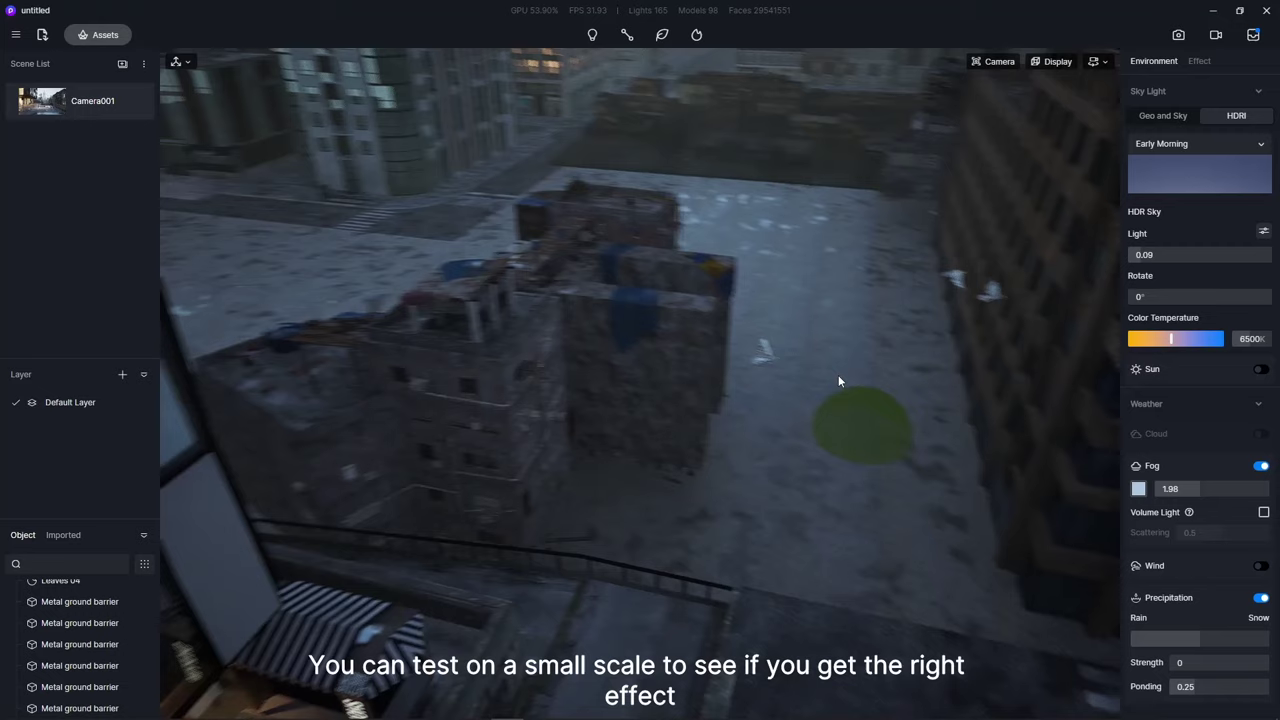
click(835, 390)
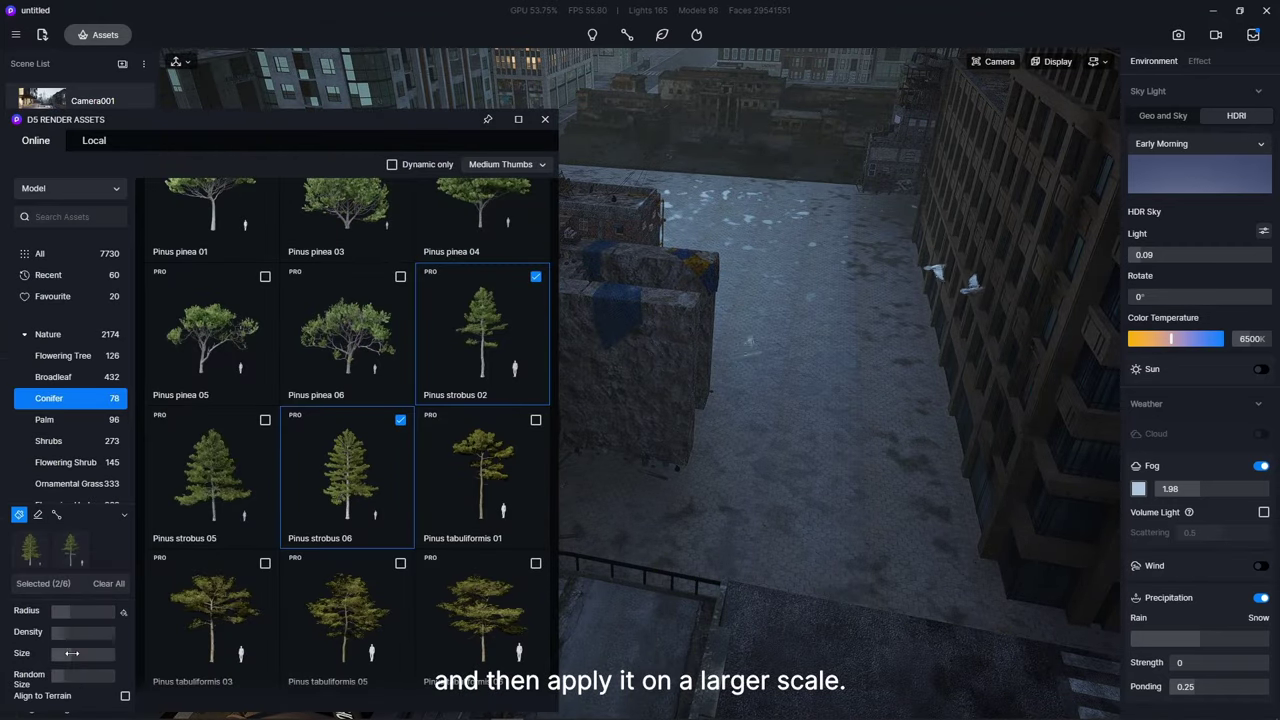
click(740, 380)
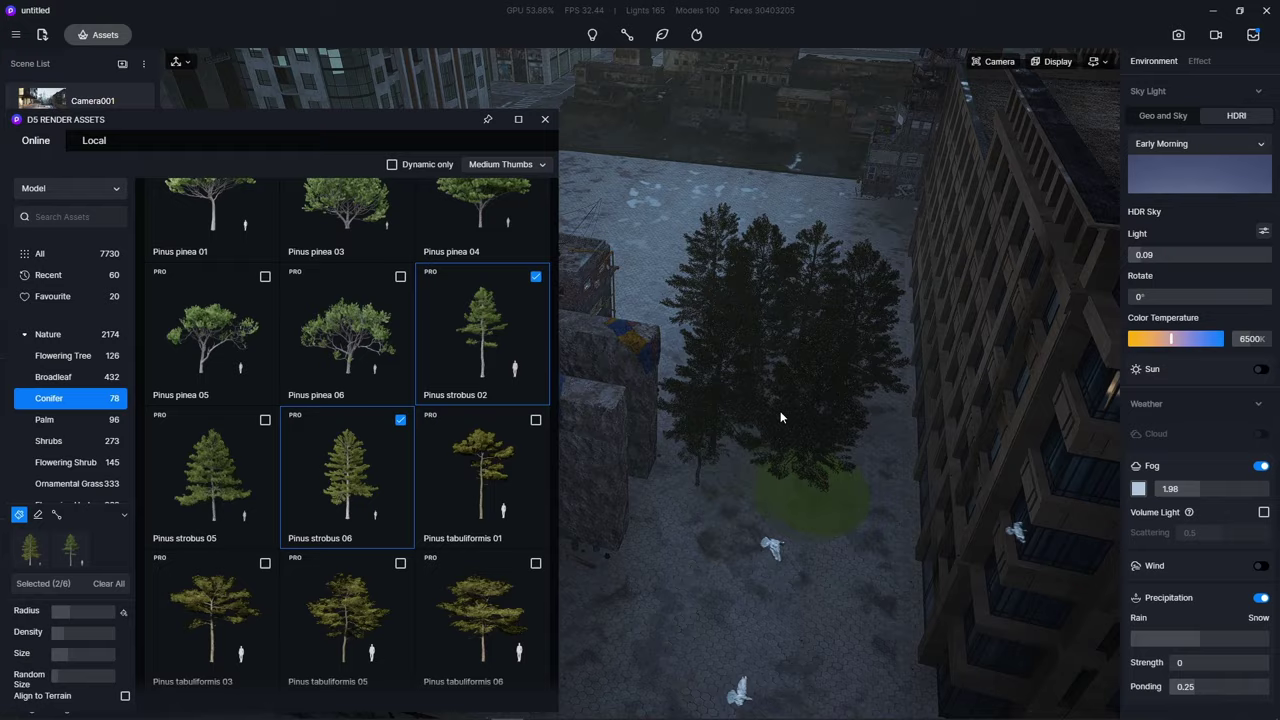
- Plant two dynamic Acer negundo trees beside the old building
click(74, 105)
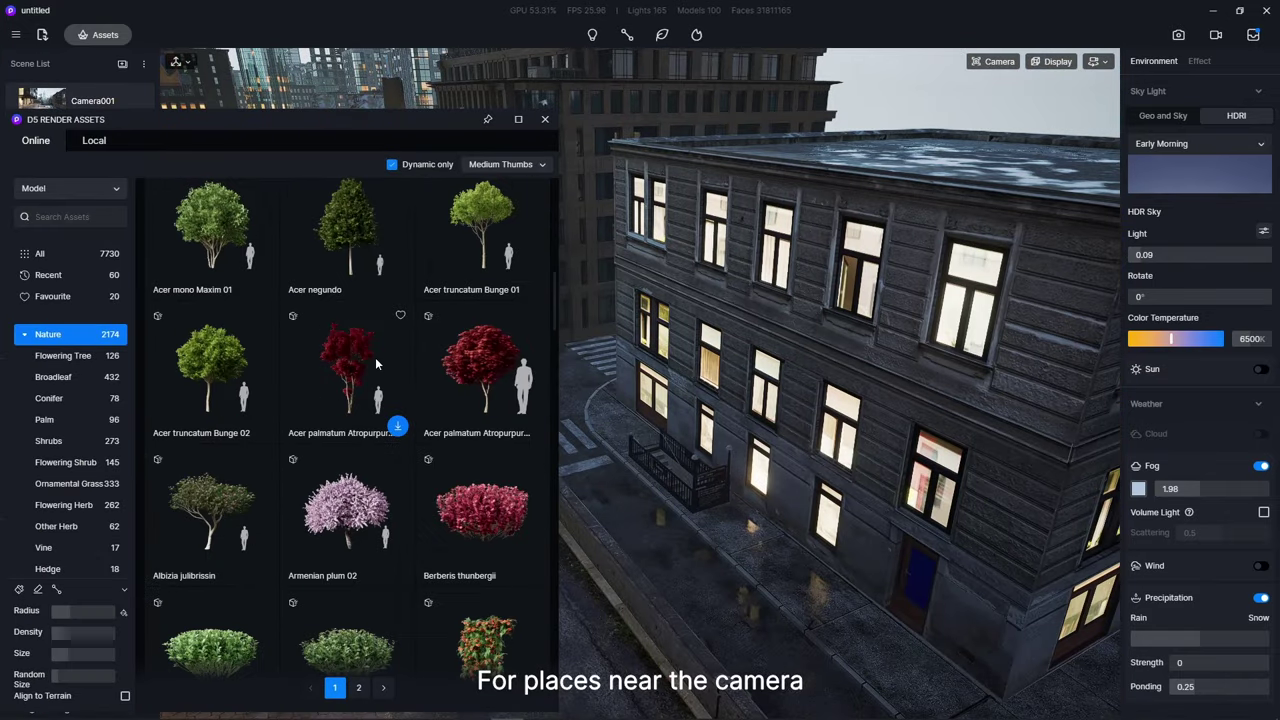
click(745, 505)
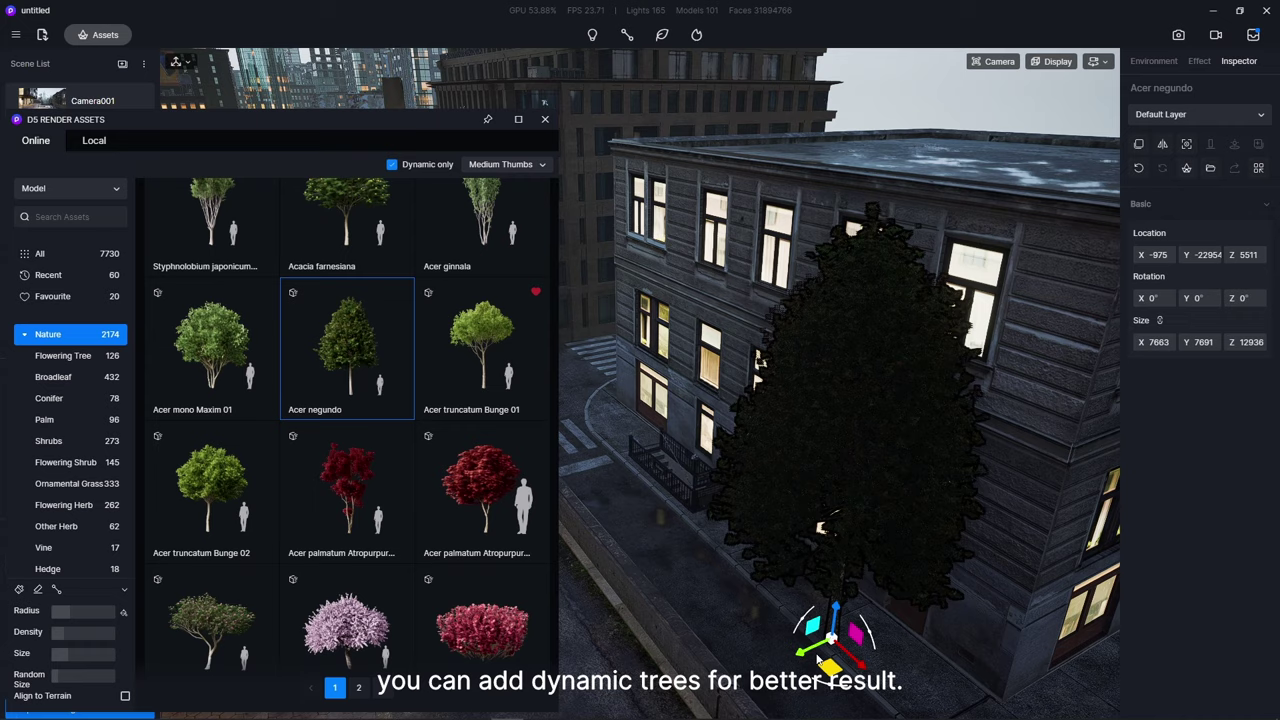
click(750, 551)
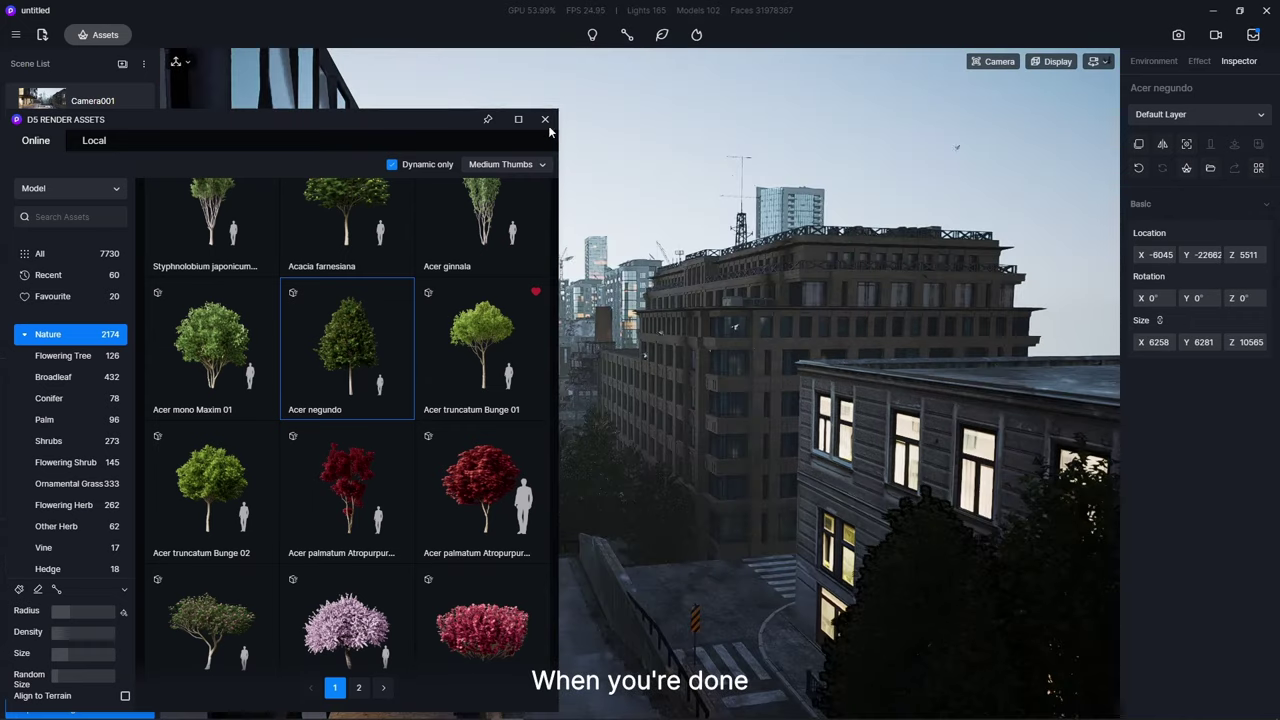
- Add a point light with attenuation radius 15000 and raise it toward the old building's corner
click(544, 119)
click(662, 472)
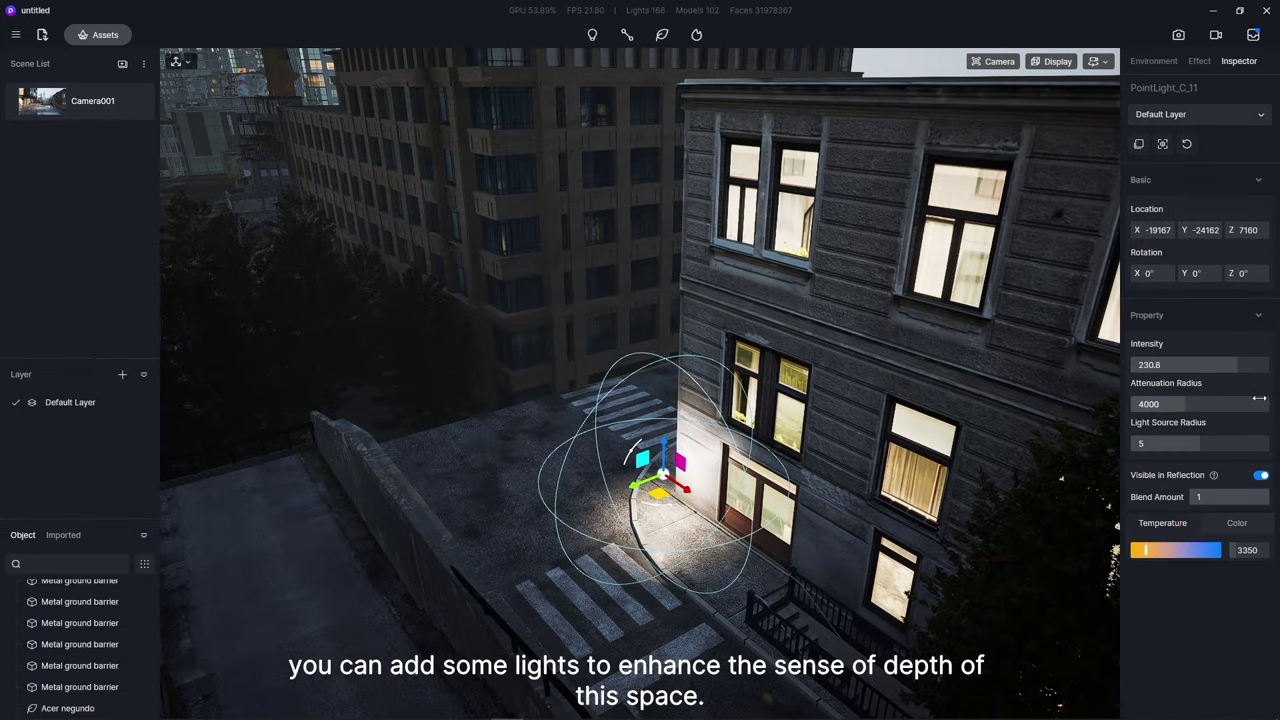
drag(1259, 398, 1268, 403)
scroll(630, 500, up, 2)
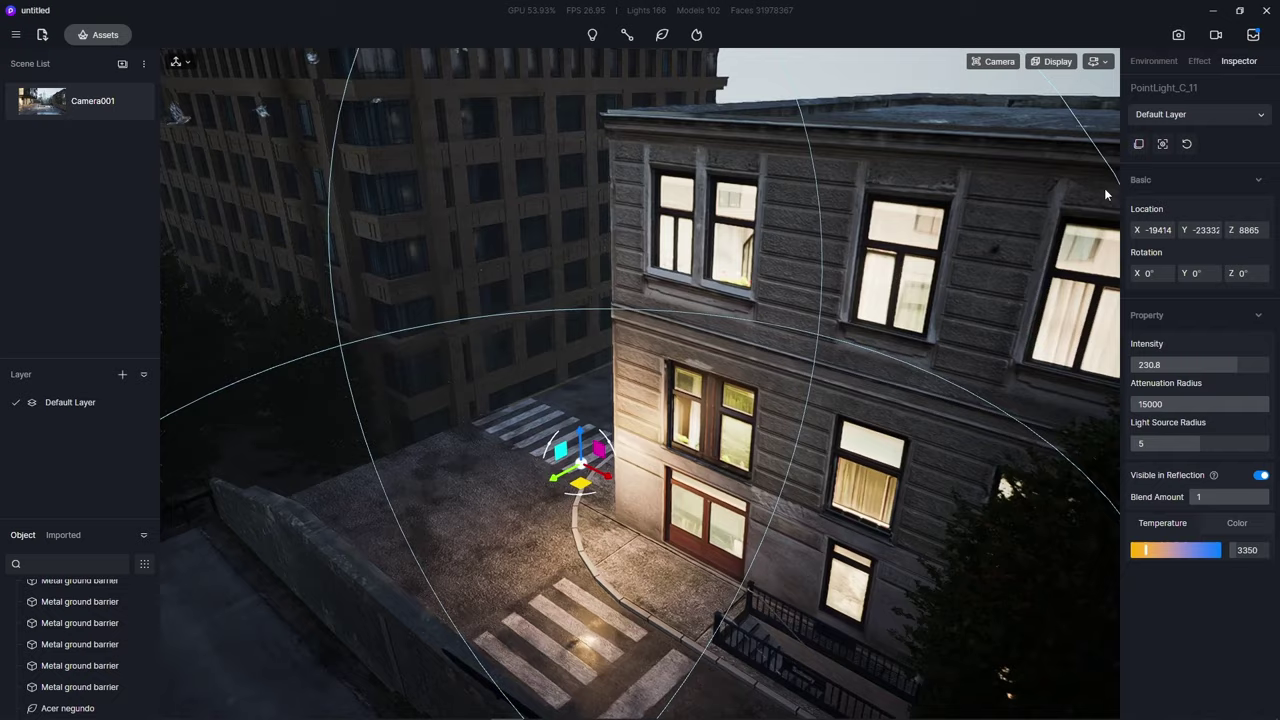
drag(580, 465, 547, 340)
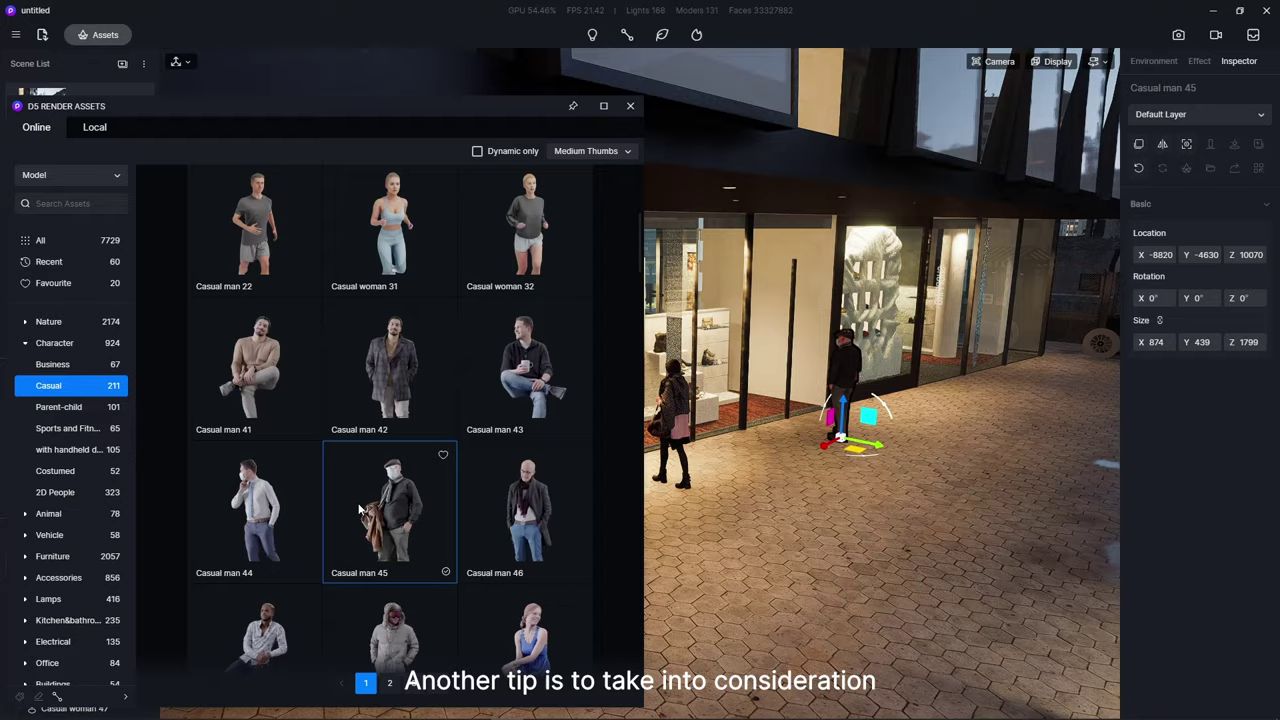
- Slide the seated man along the bench and choose the Wiki_Walking_03 walking figure
scroll(360, 510, down, 3)
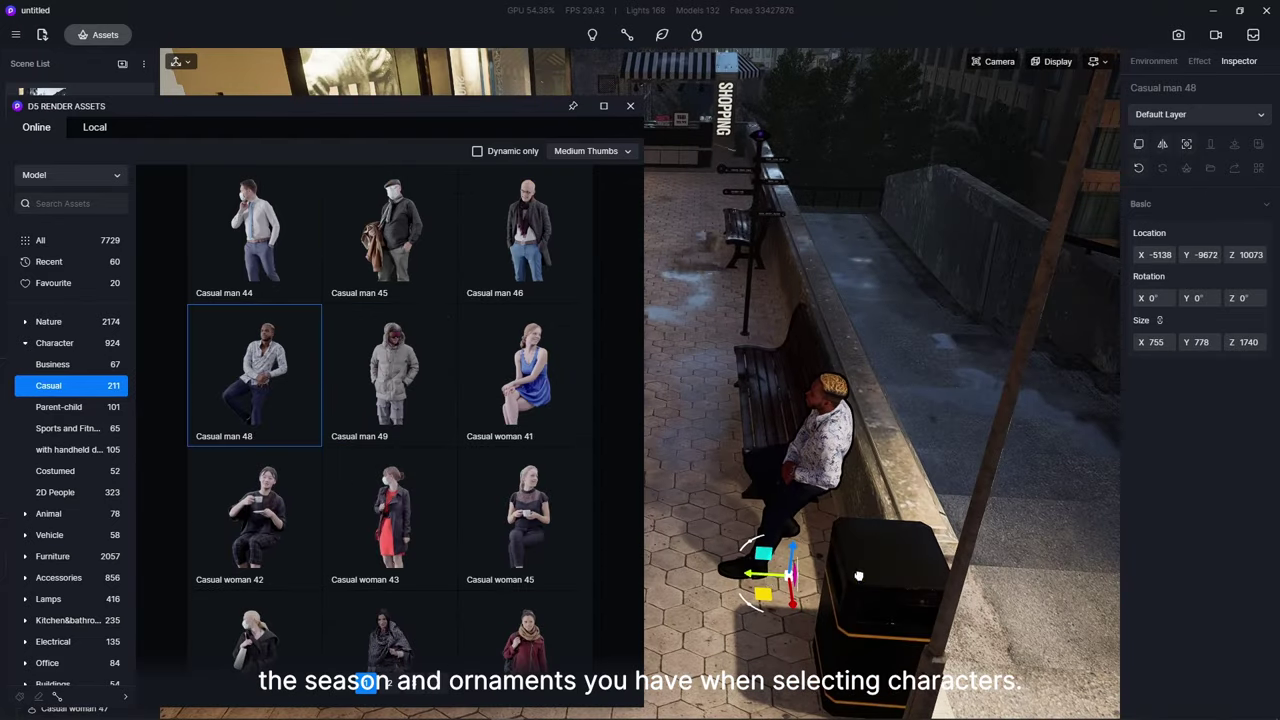
drag(858, 576, 913, 577)
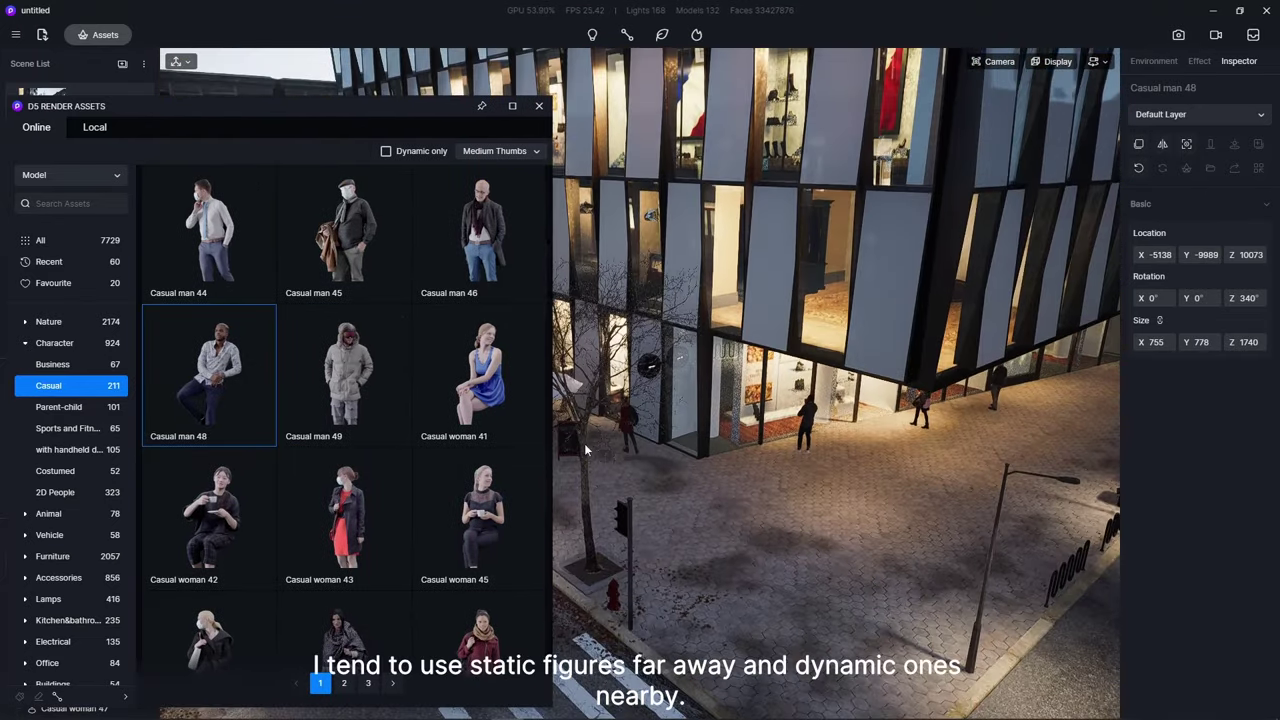
scroll(244, 477, down, 5)
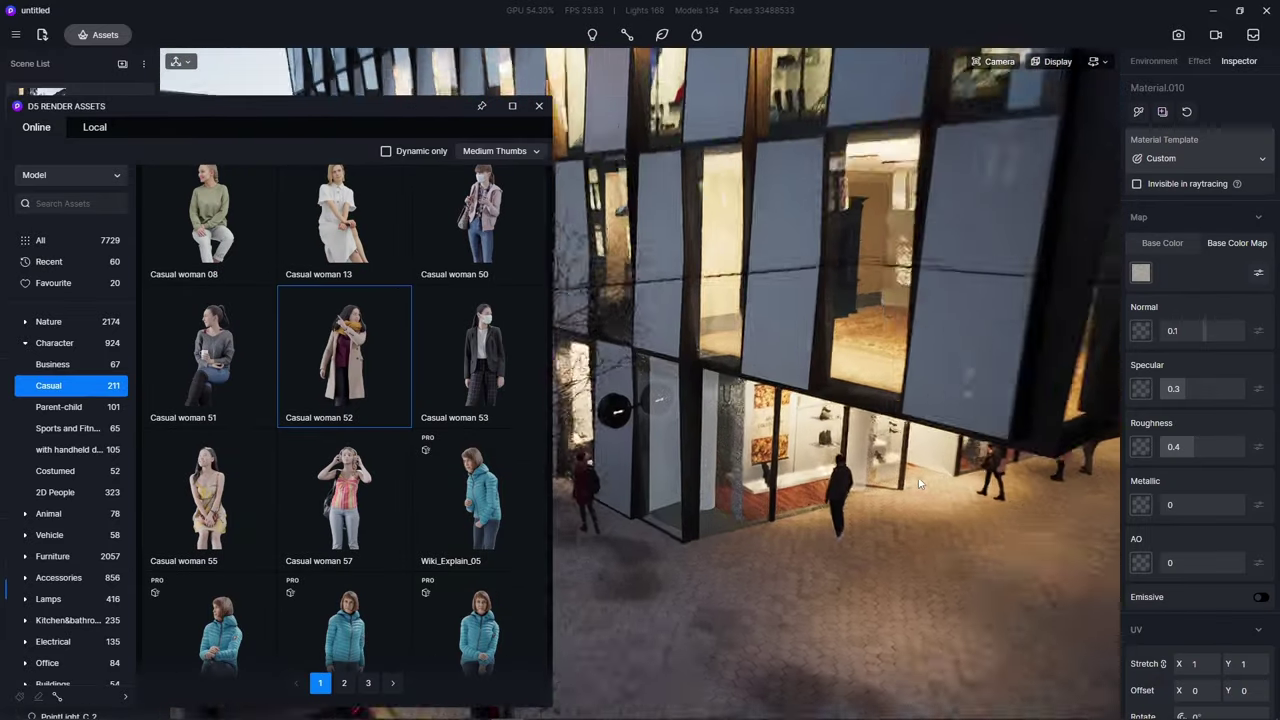
scroll(484, 474, down, 3)
click(210, 503)
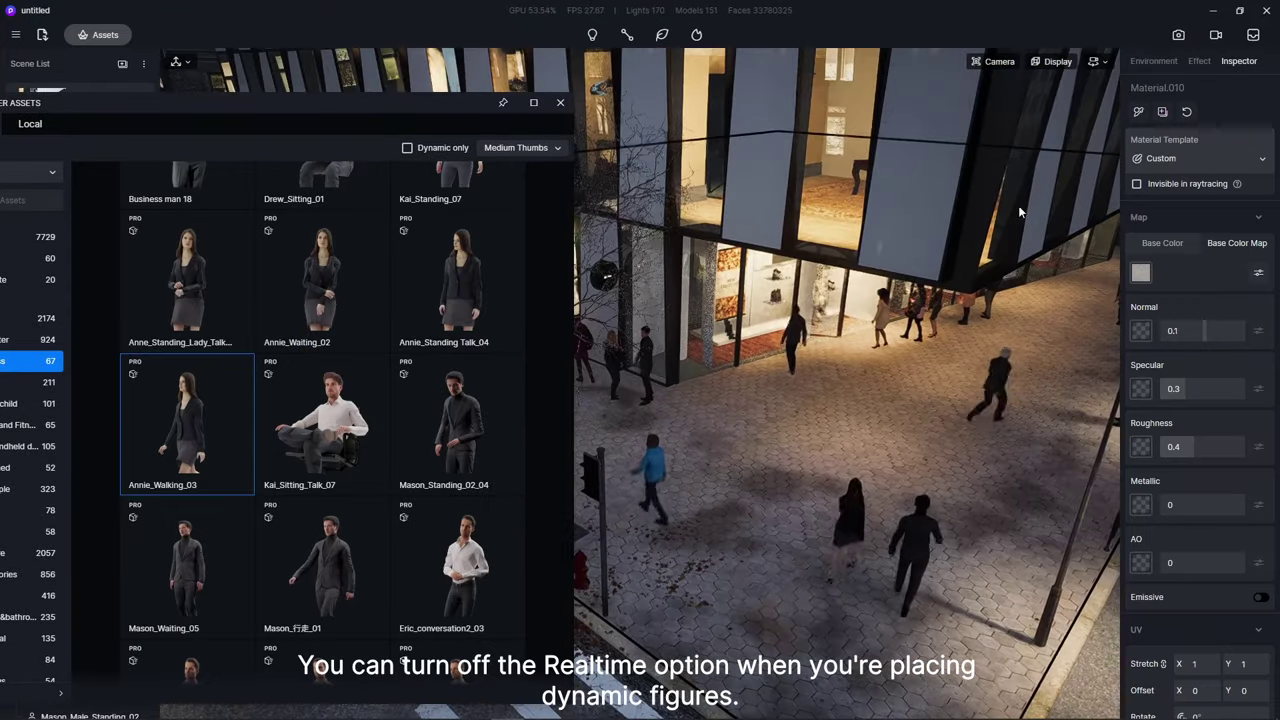
- Place a character at the crosswalk and Professional character 08 behind the kiosk, then show Clip 1's timeline
click(1051, 61)
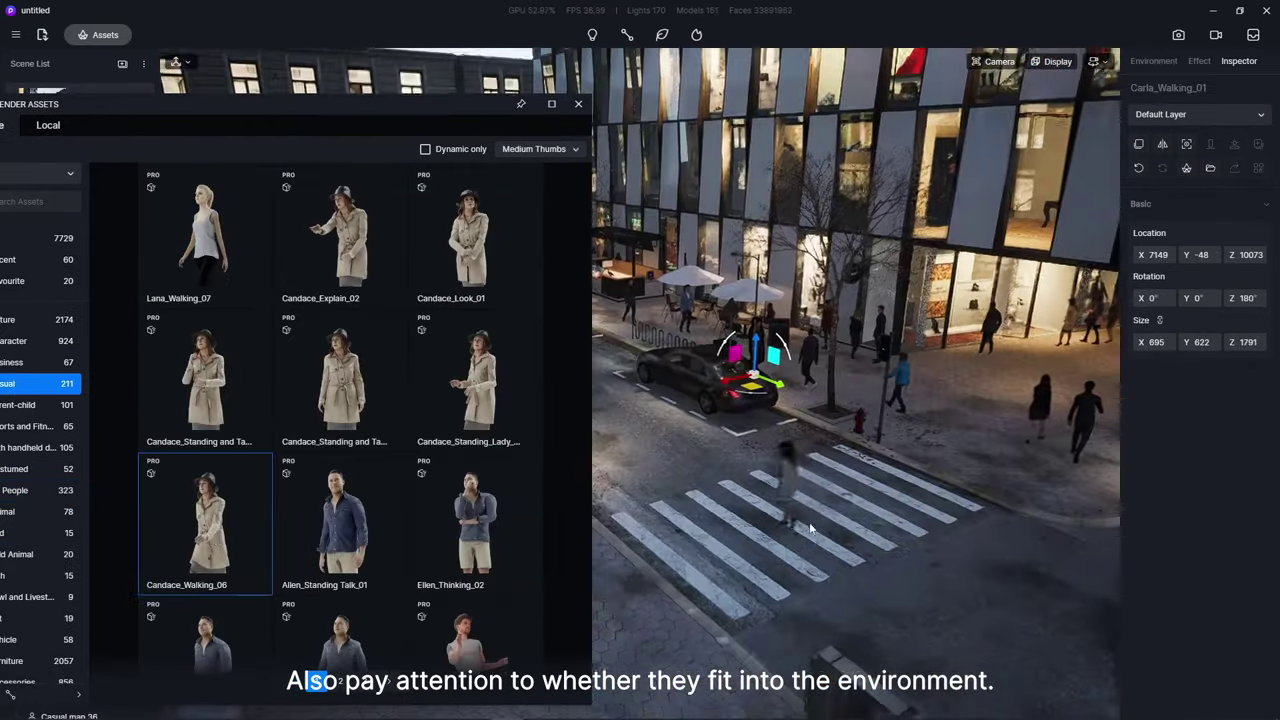
click(810, 528)
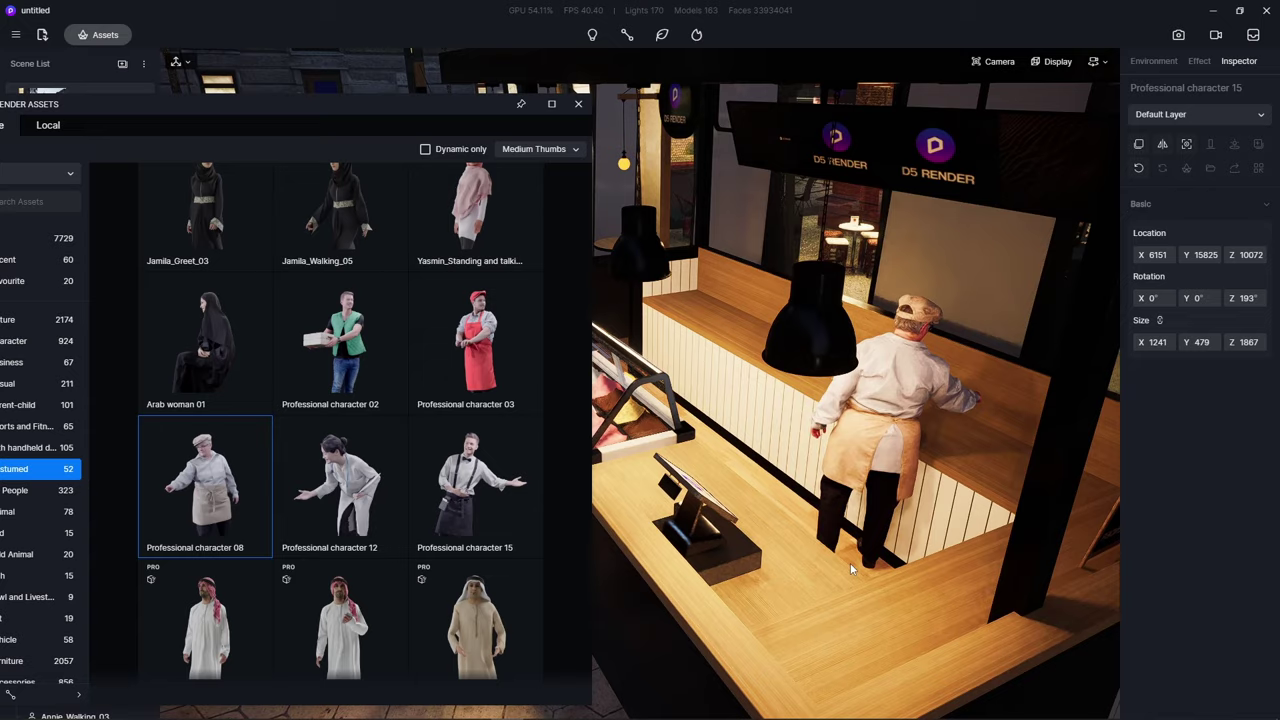
click(851, 569)
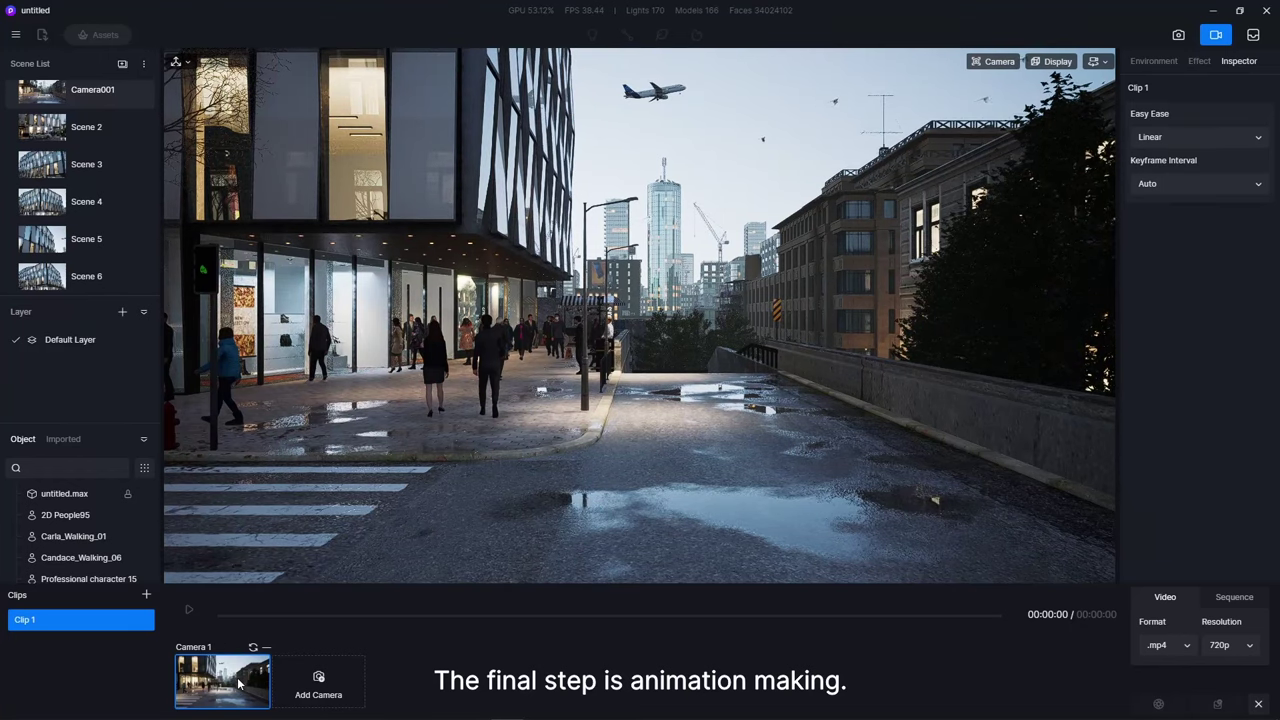
click(238, 683)
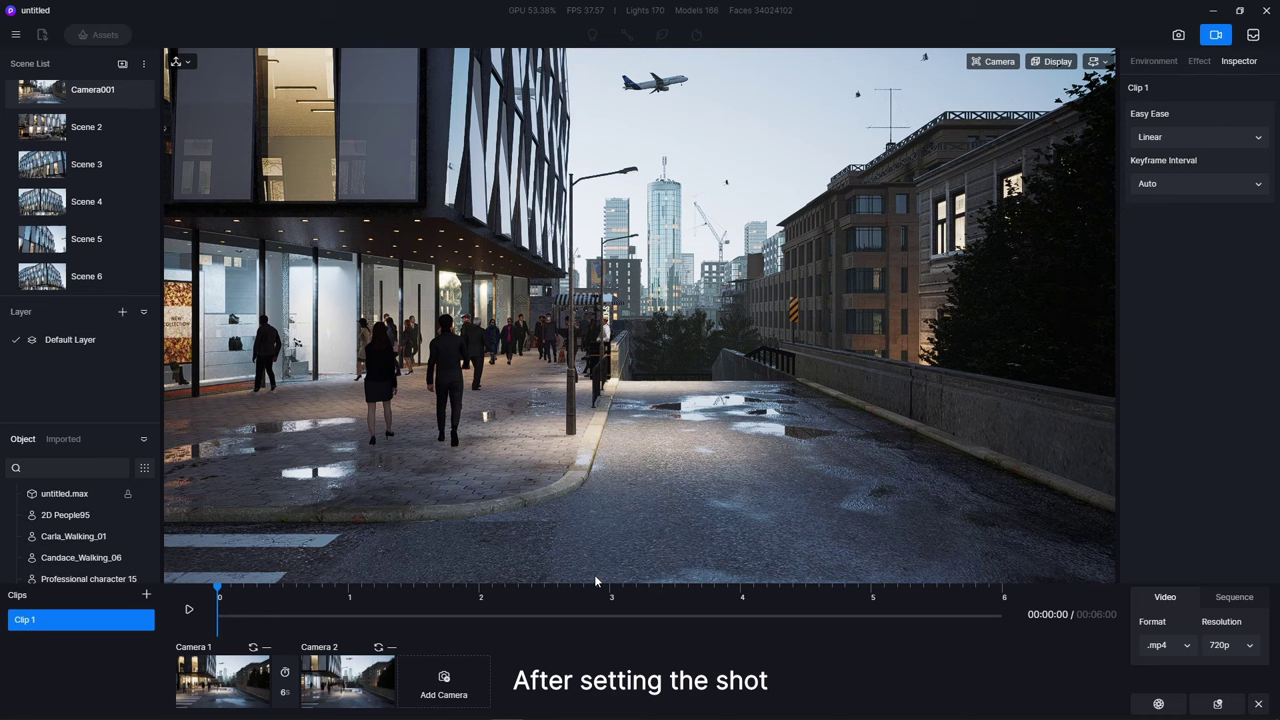
- Set the clip easing and move Annie_Walking_03 and Mason up the street at the end keyframe
click(1190, 137)
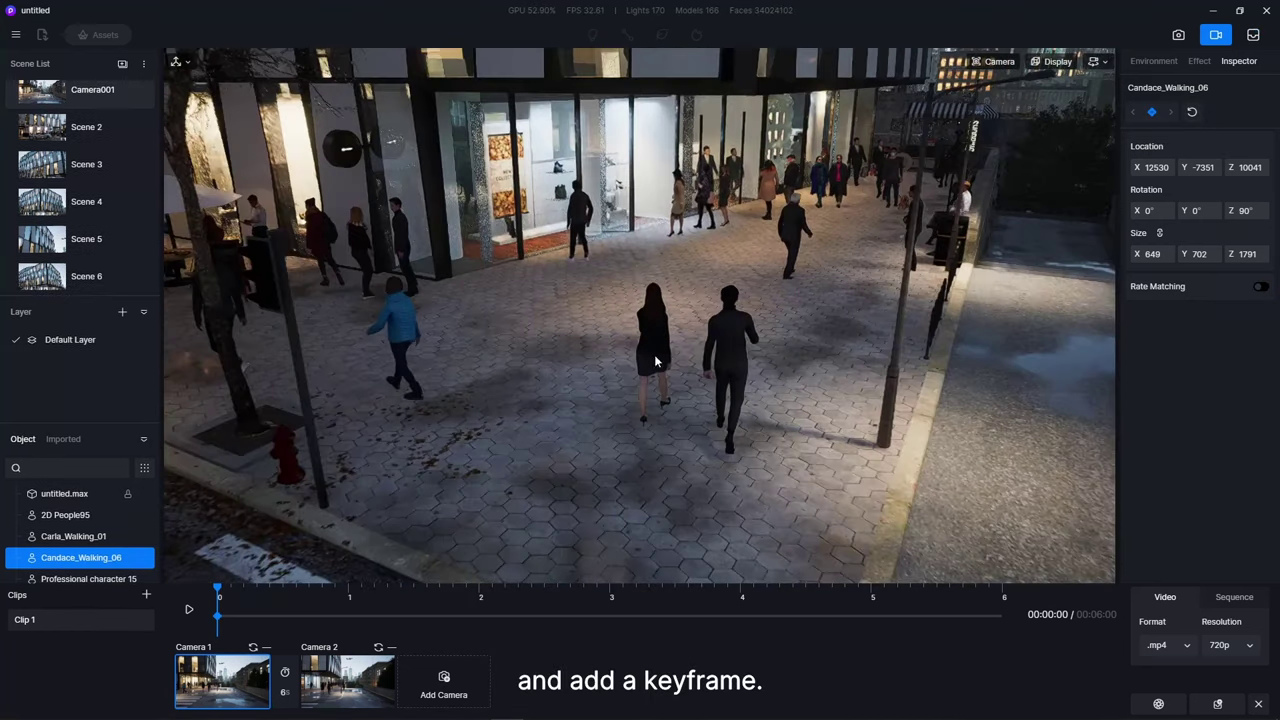
click(625, 380)
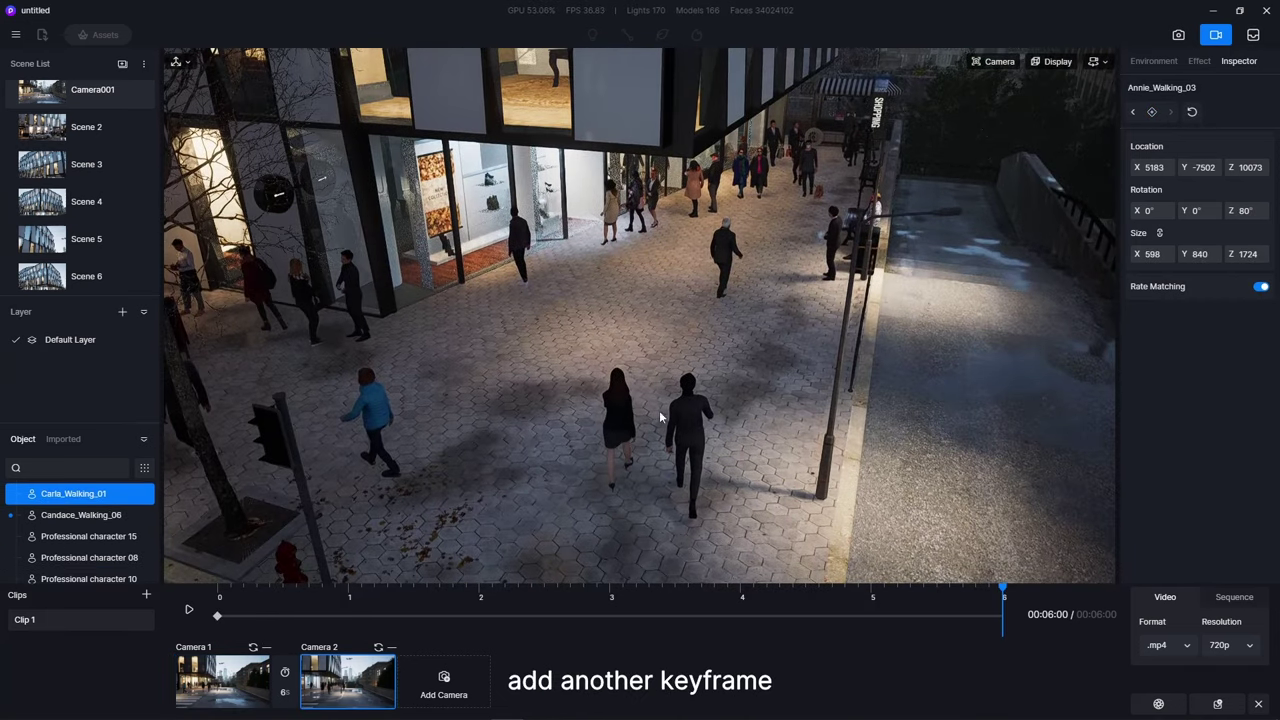
click(620, 430)
drag(640, 491, 645, 408)
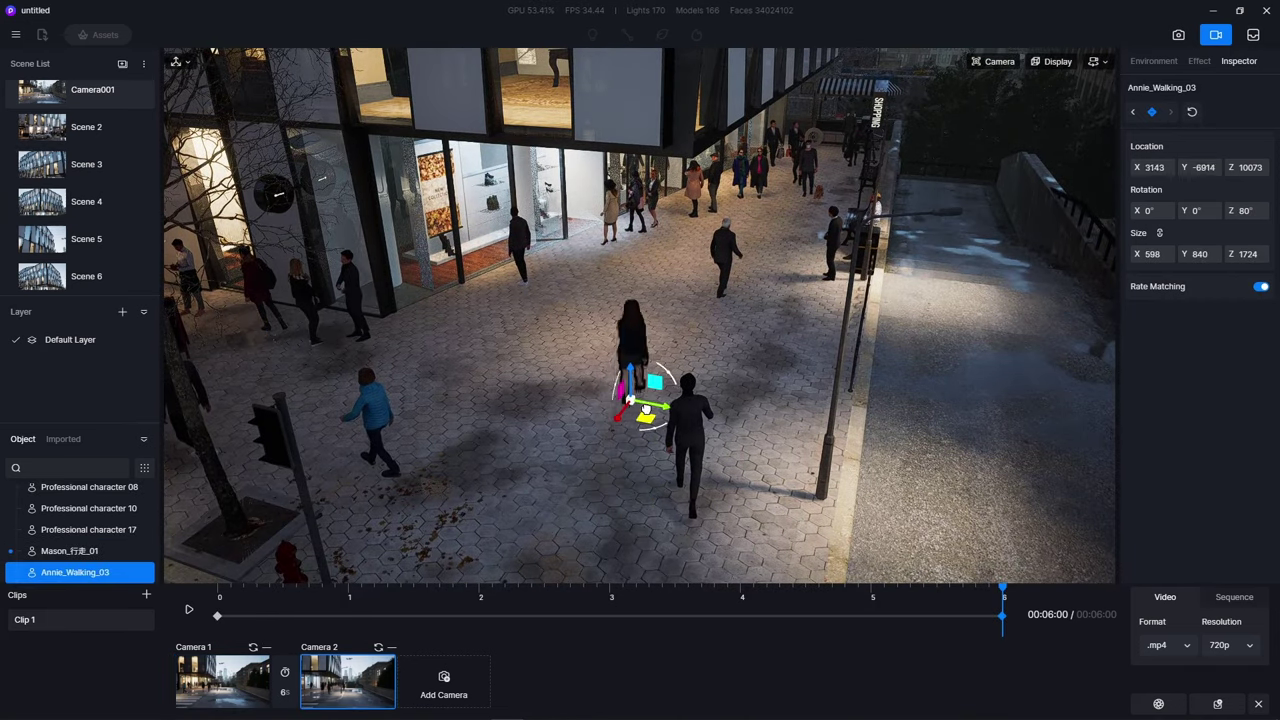
drag(703, 506, 704, 390)
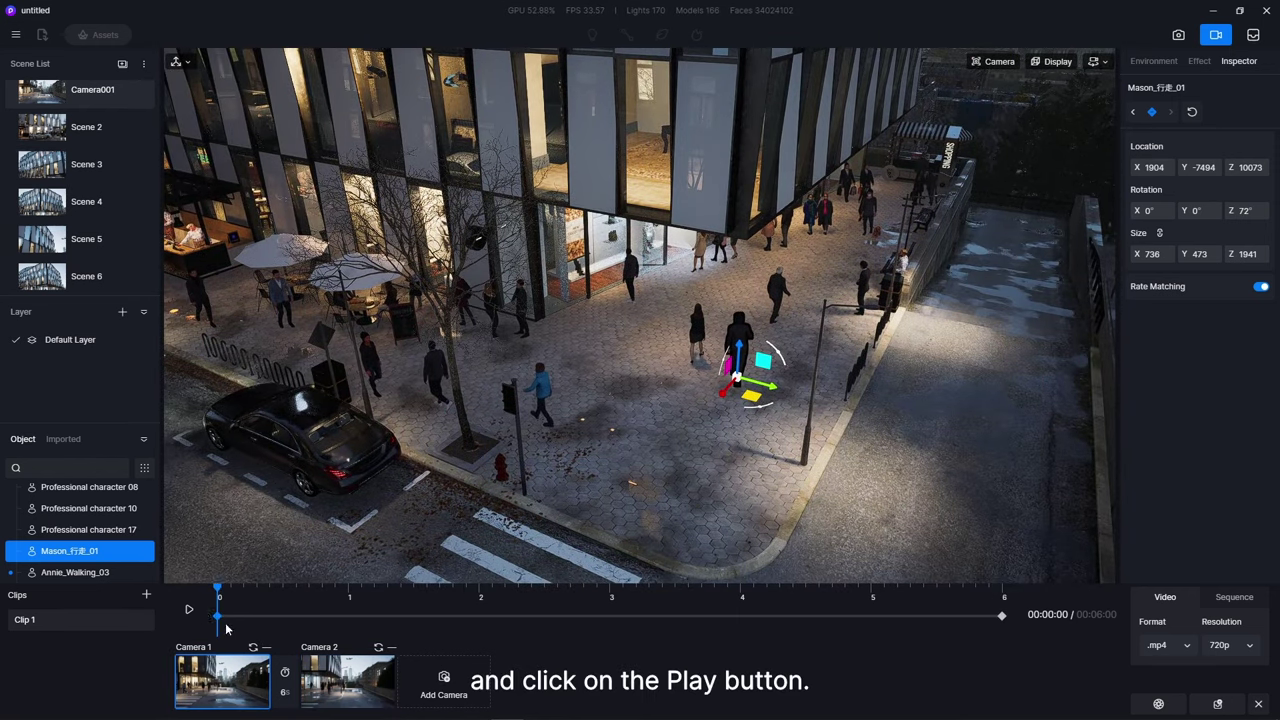
- Preview the walking animation, then switch to the Scene 3 view and play its clip
click(189, 609)
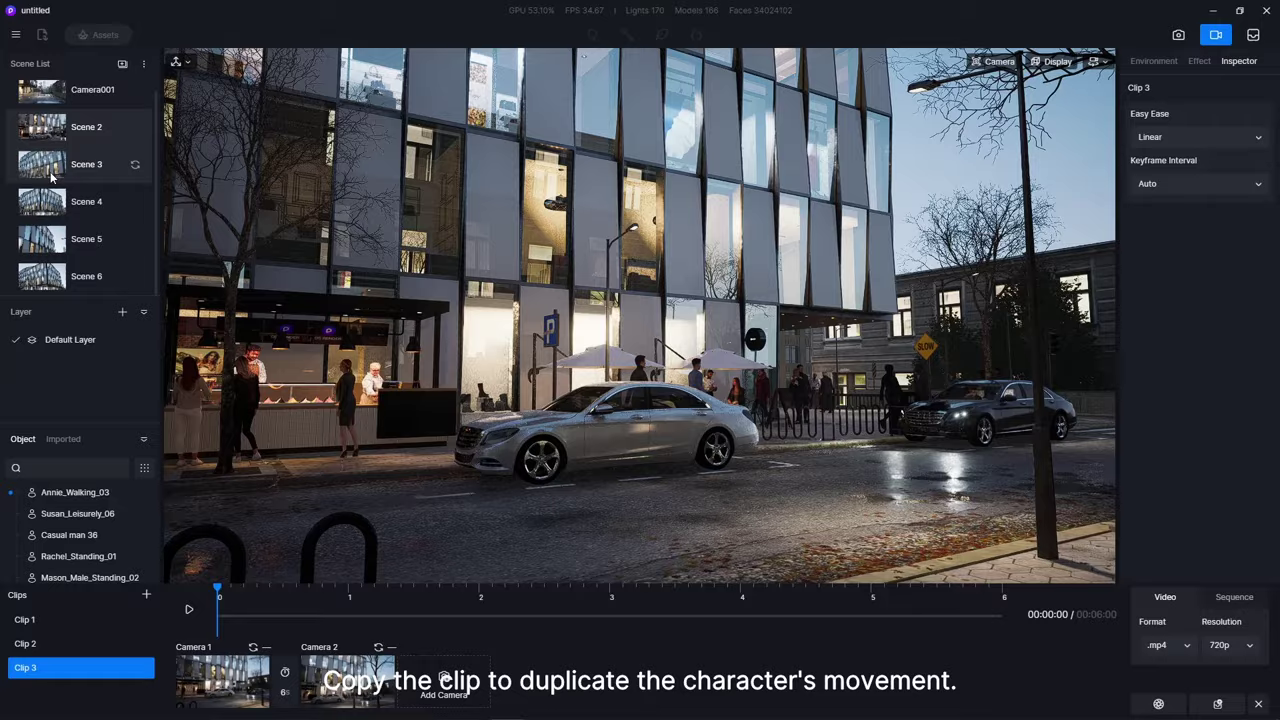
click(52, 176)
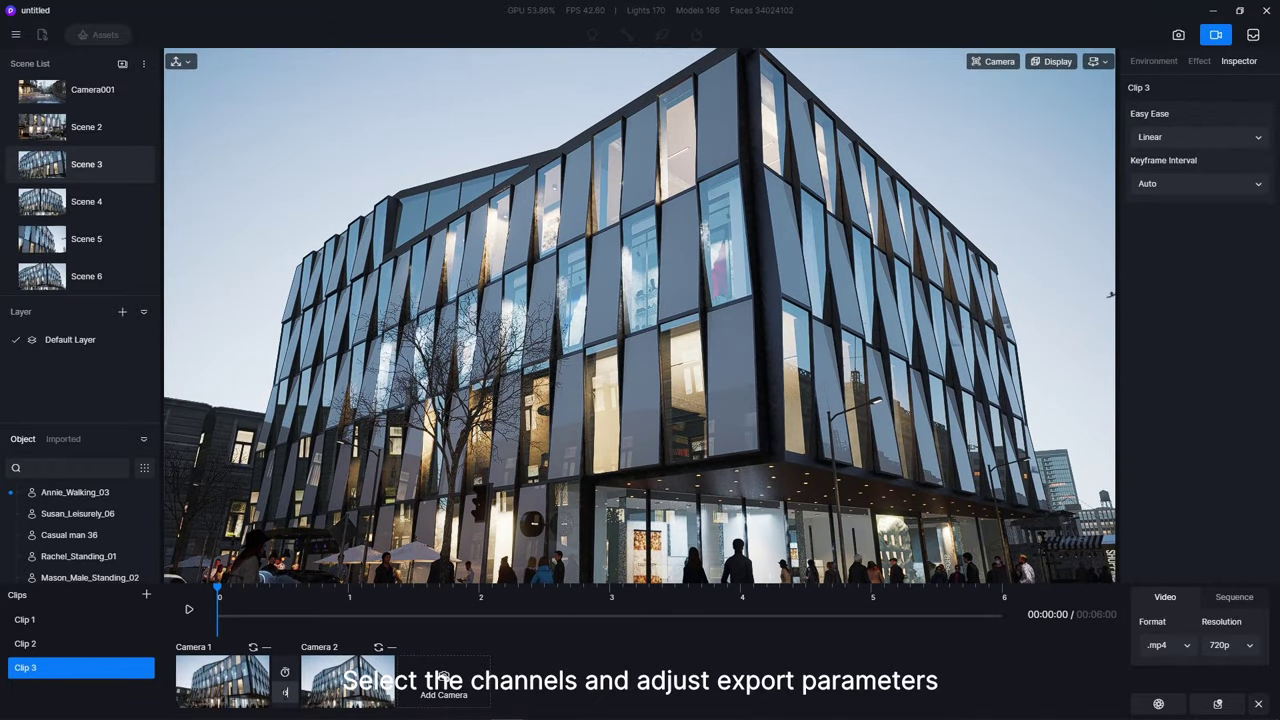
click(189, 609)
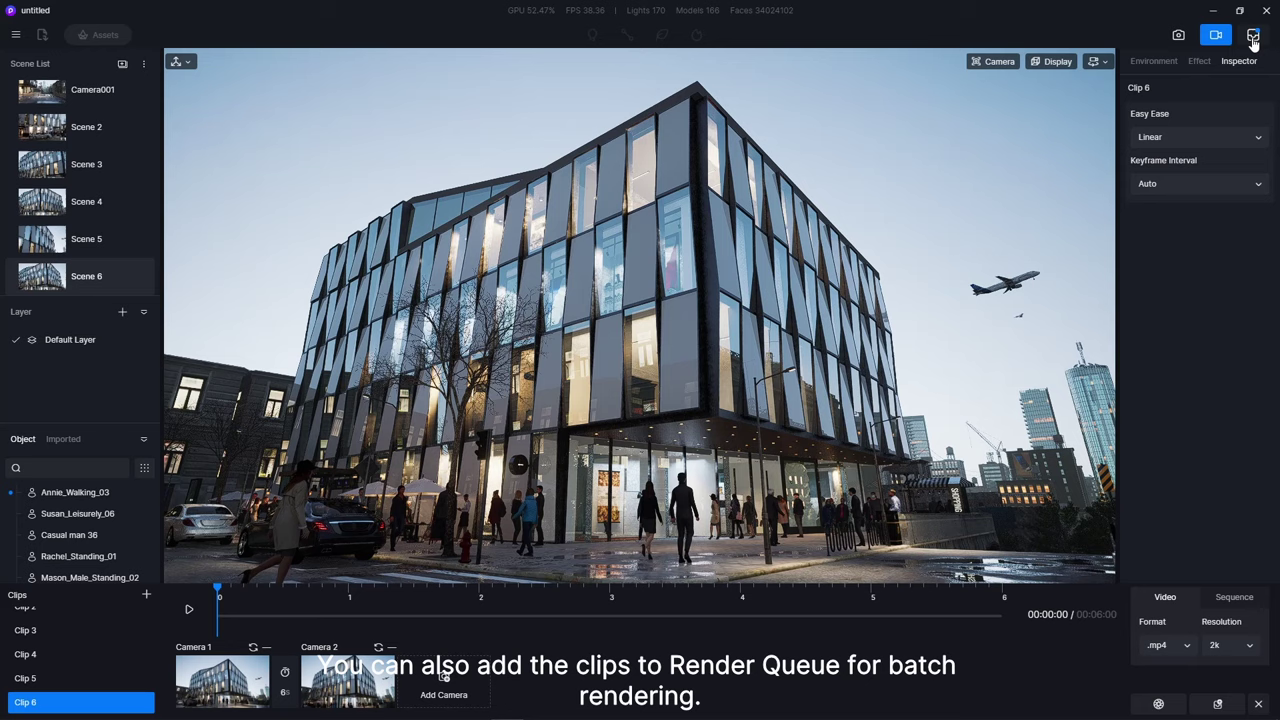
- Select all six clips in the Render Queue and start the batch render
click(1253, 37)
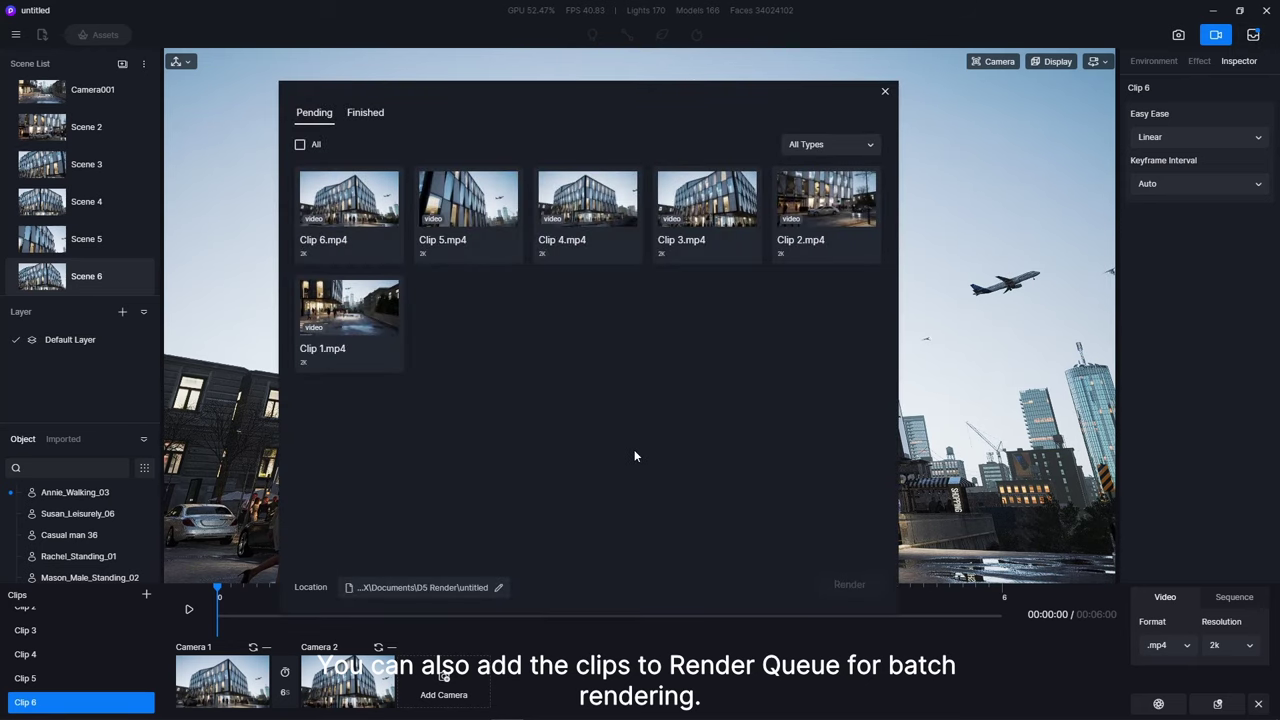
click(300, 145)
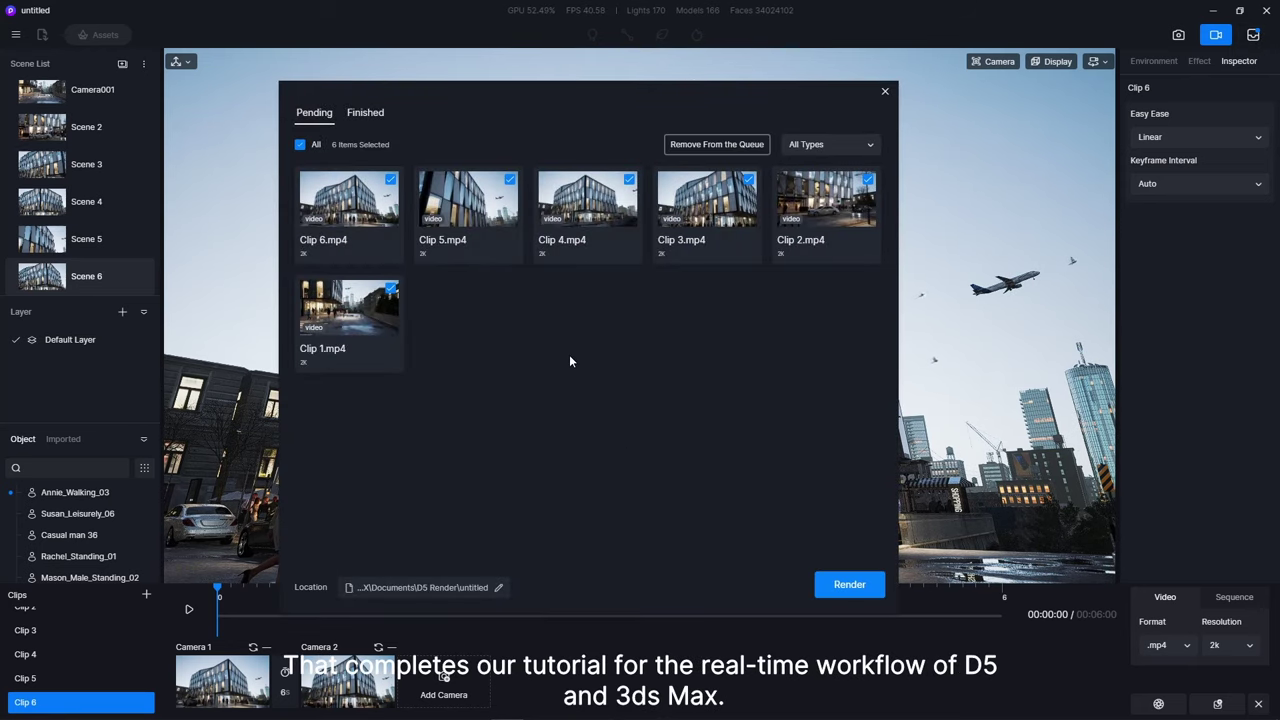
click(849, 585)
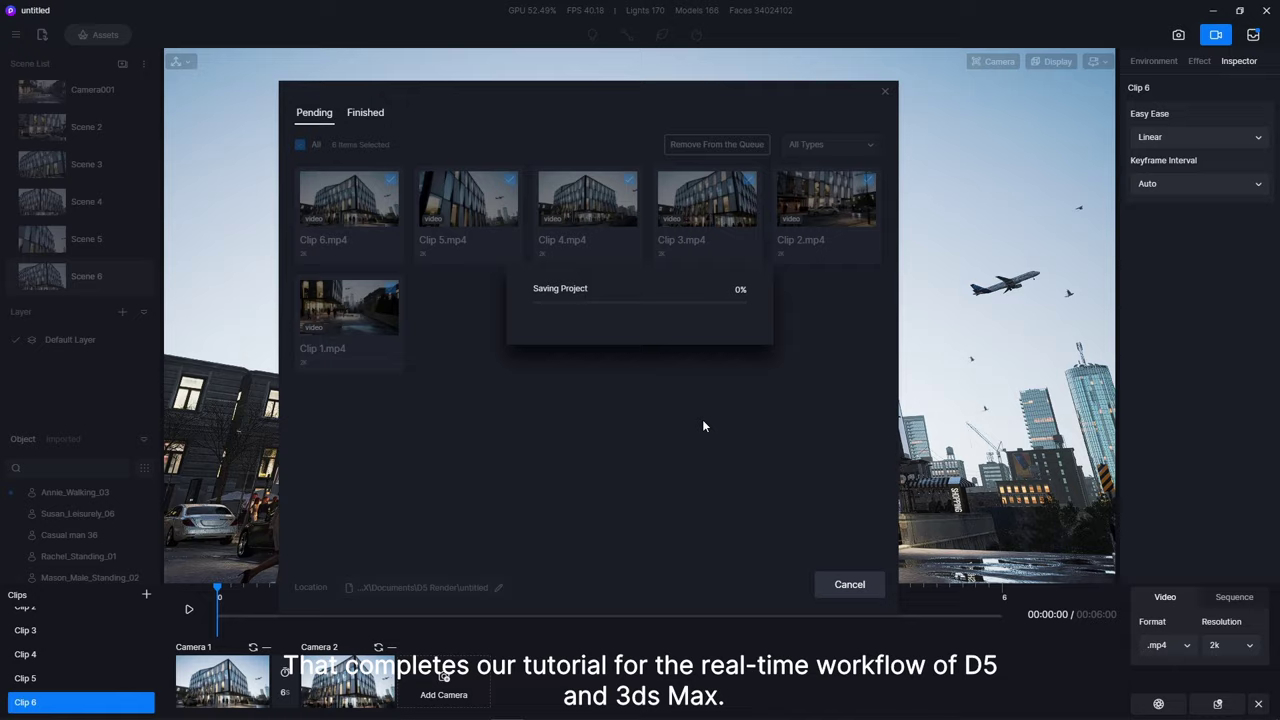